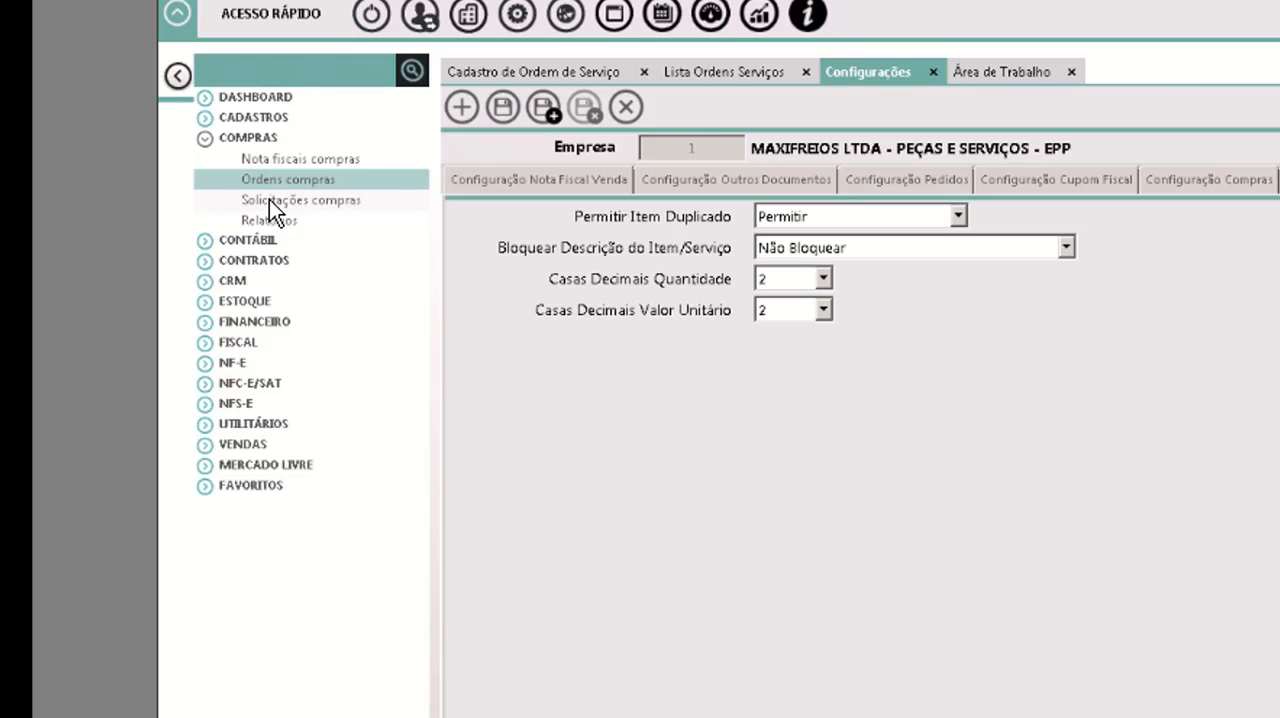
# Start a new purchase request from Solicitações compras and review its Dados Solicitação and Produtos sections.
pyautogui.click(270, 200)
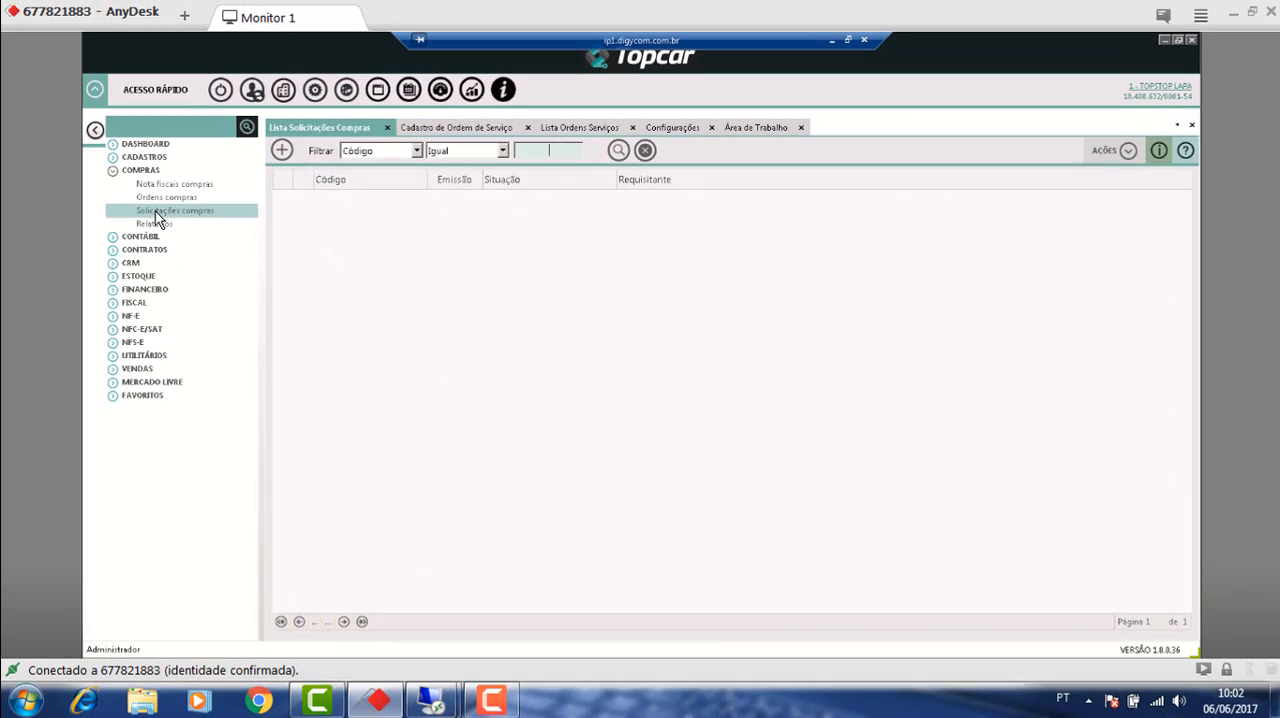
pyautogui.click(281, 152)
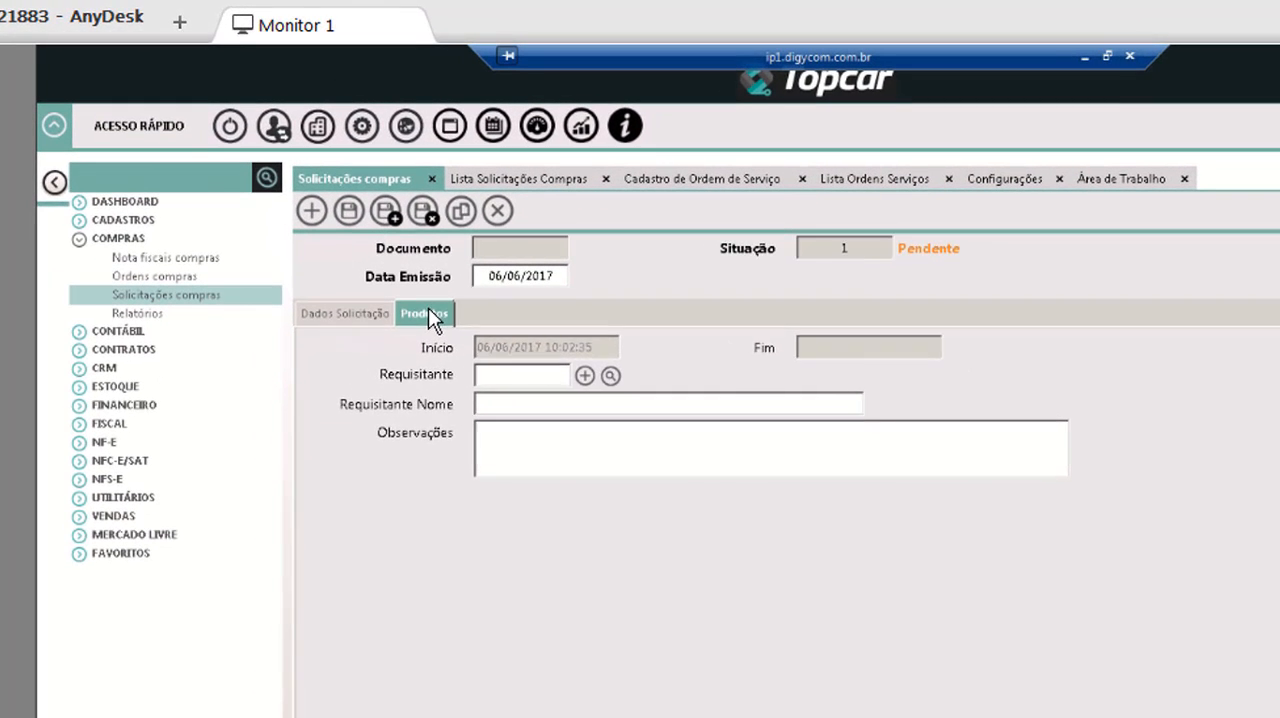
pyautogui.click(402, 280)
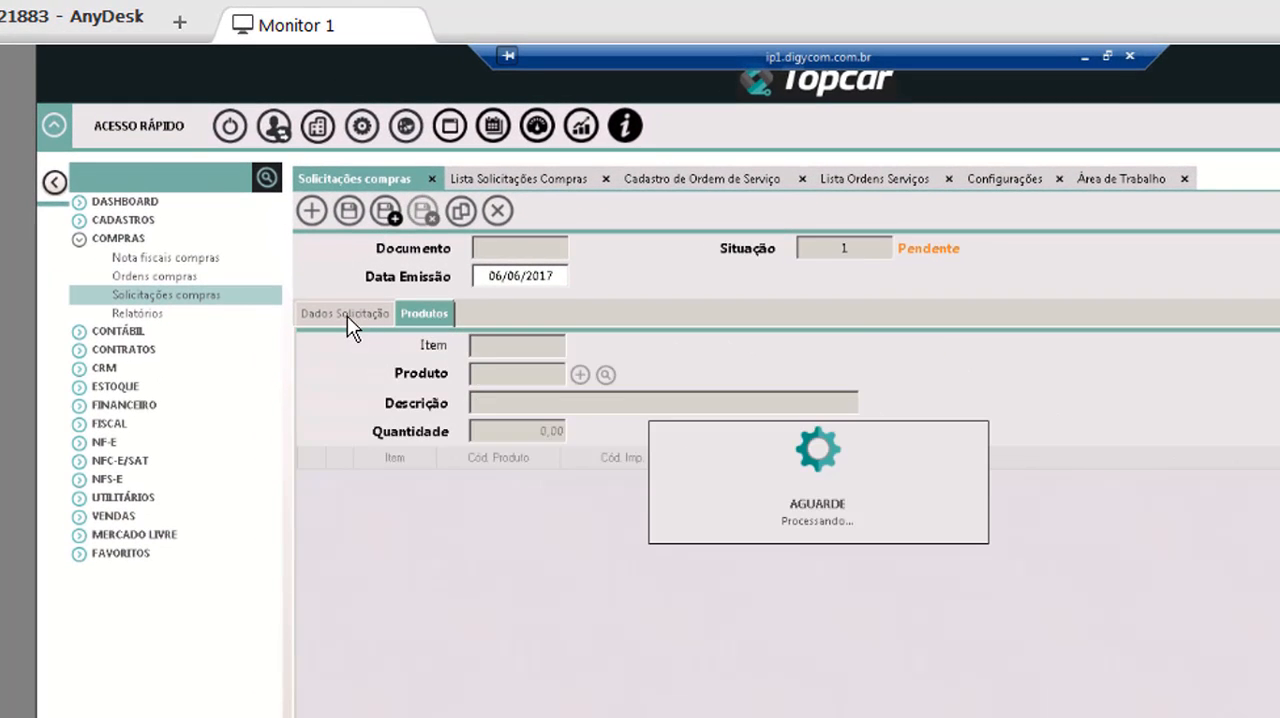
pyautogui.click(328, 281)
pyautogui.click(494, 378)
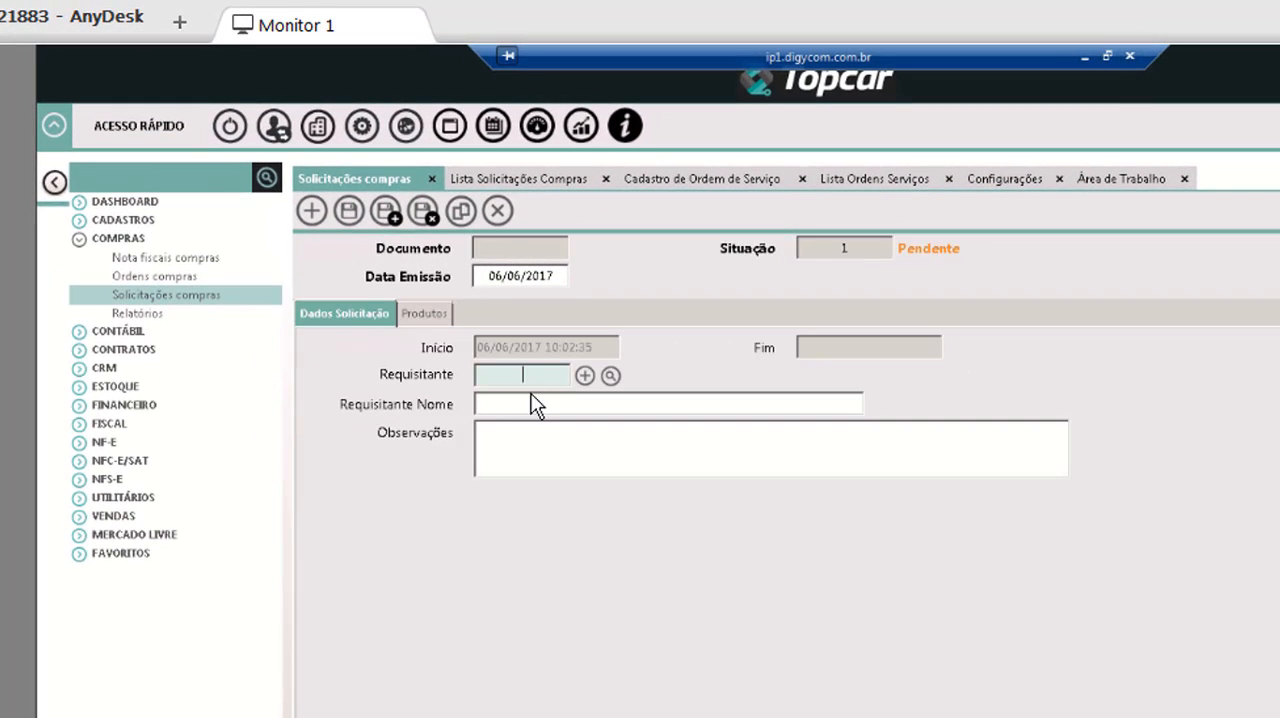
pyautogui.click(520, 410)
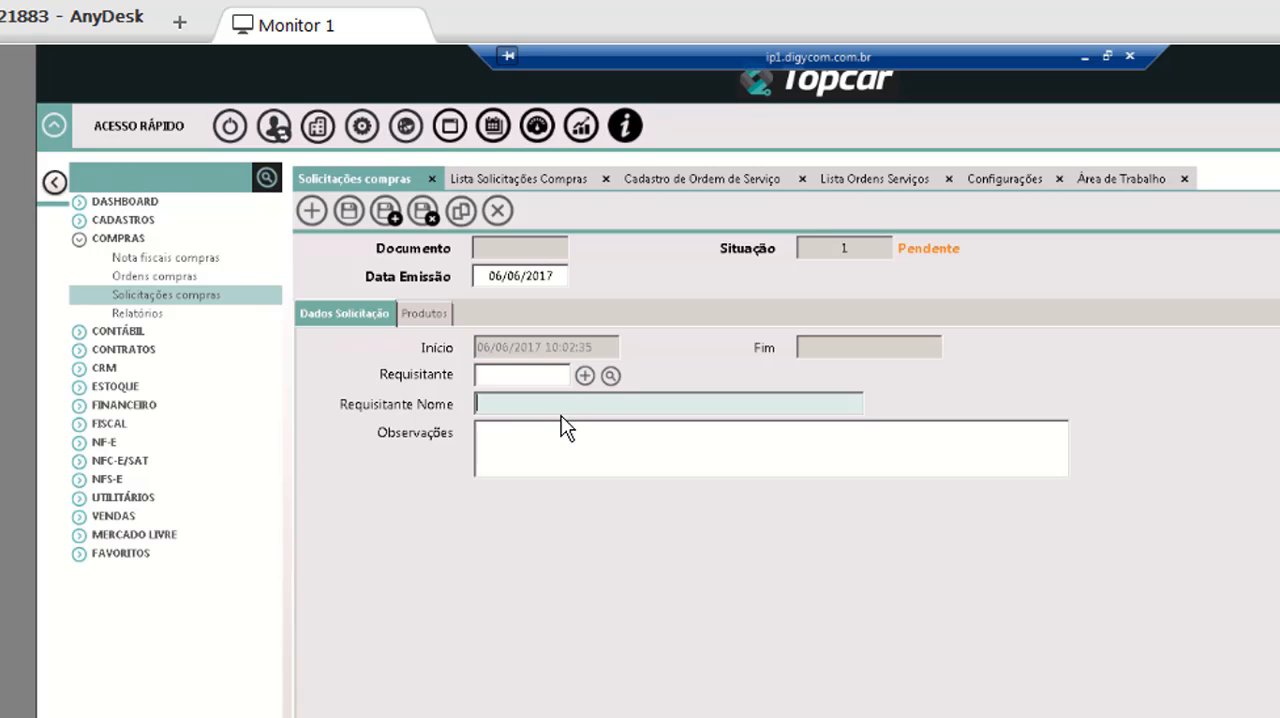
pyautogui.click(409, 313)
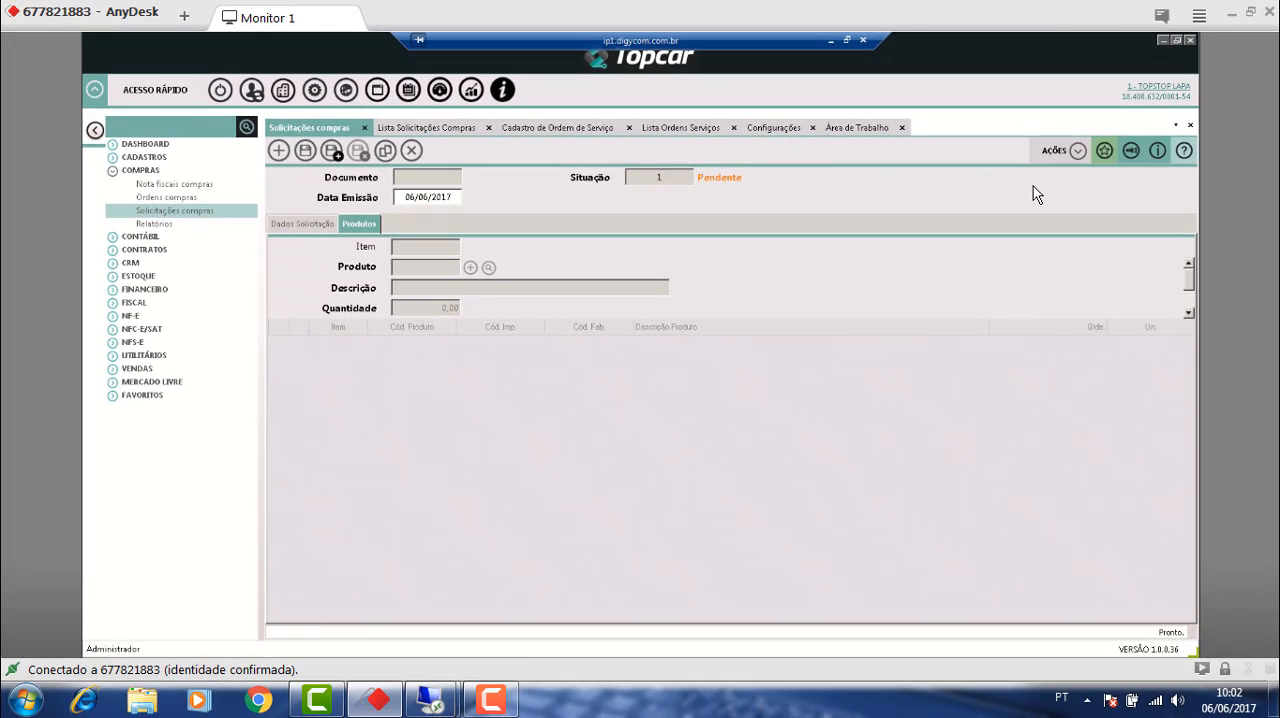
# Review the actions available for the purchase request, and close the request form and the request list.
pyautogui.click(1077, 151)
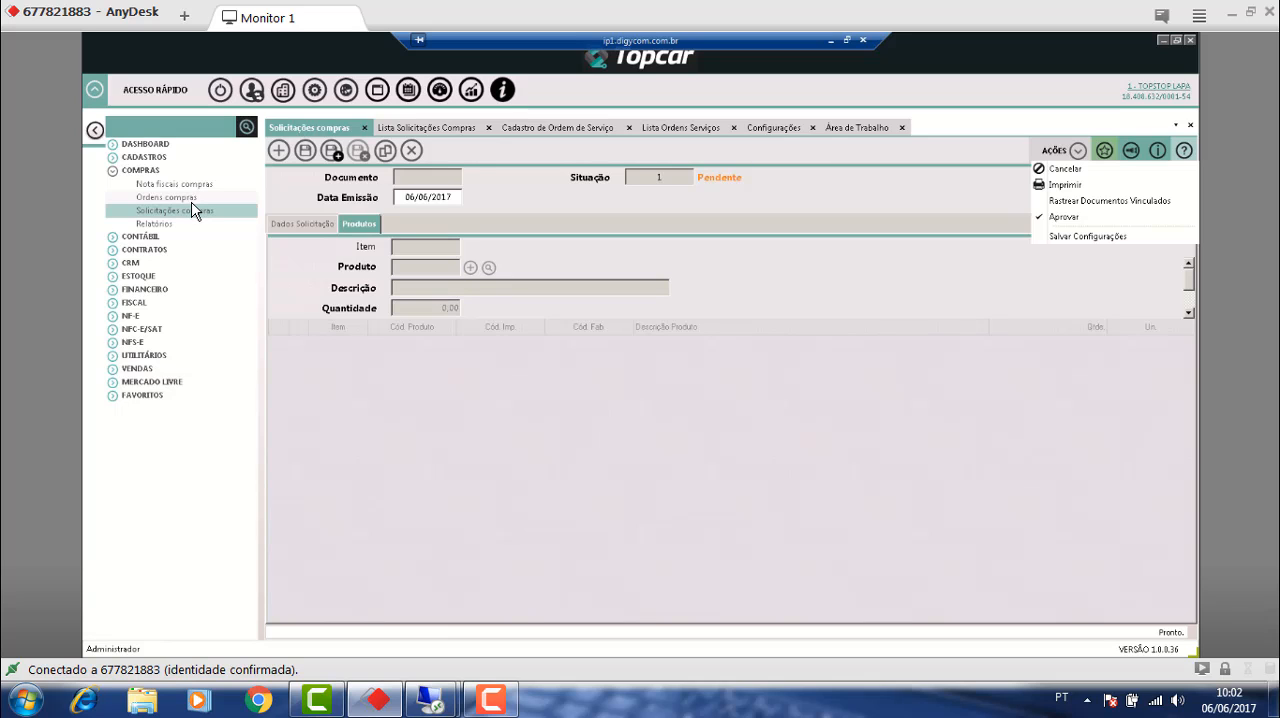
pyautogui.click(365, 128)
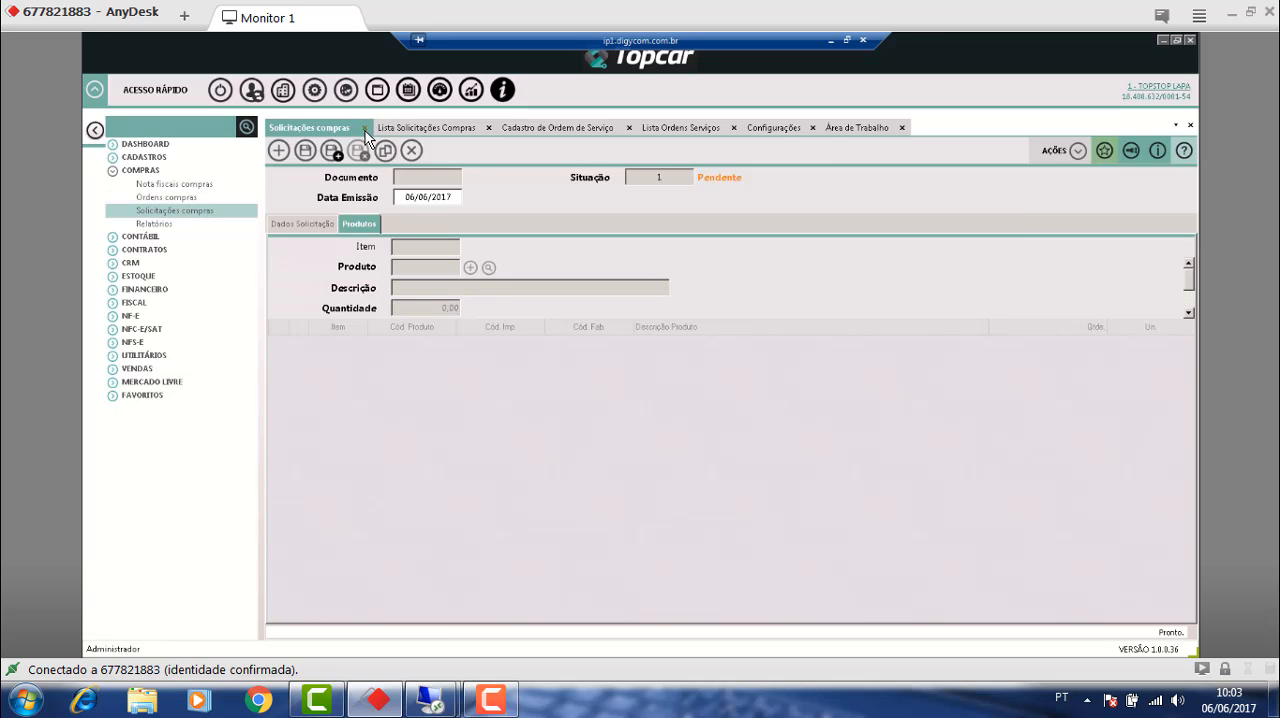
pyautogui.click(385, 127)
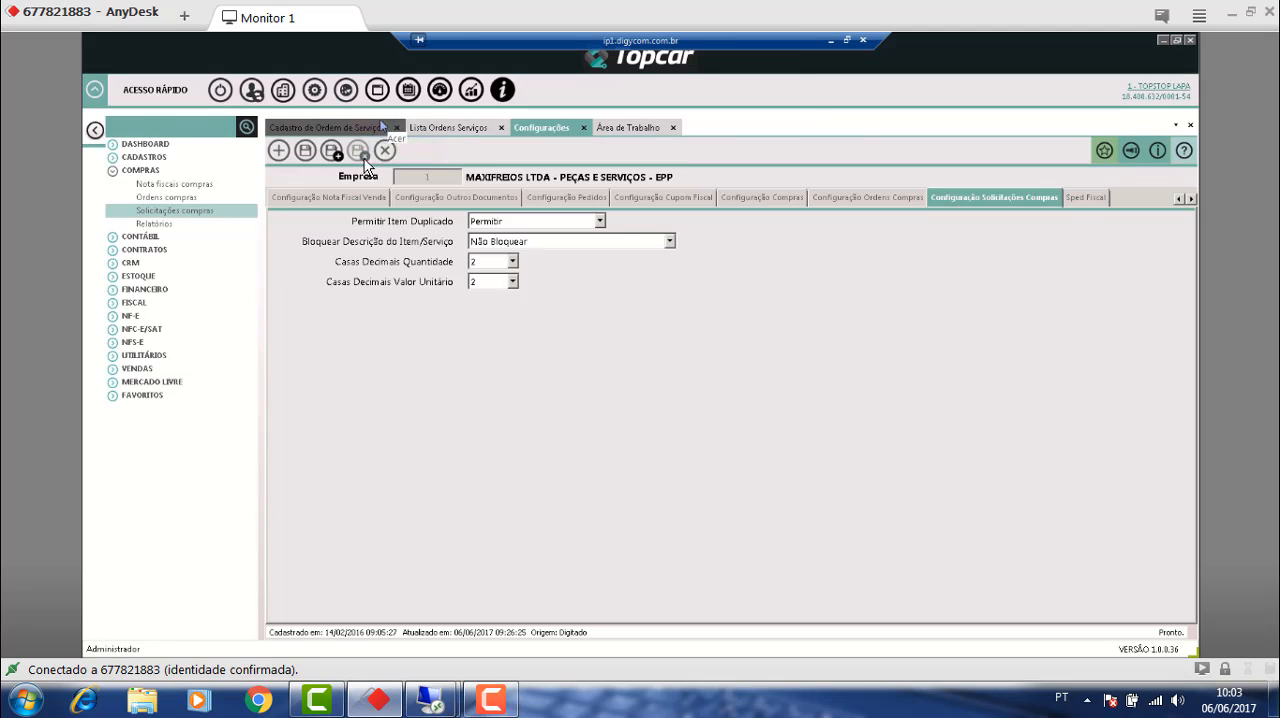
# Examine the company's Sped Fiscal settings, including the options offered for Indicador Atividade.
pyautogui.click(1103, 198)
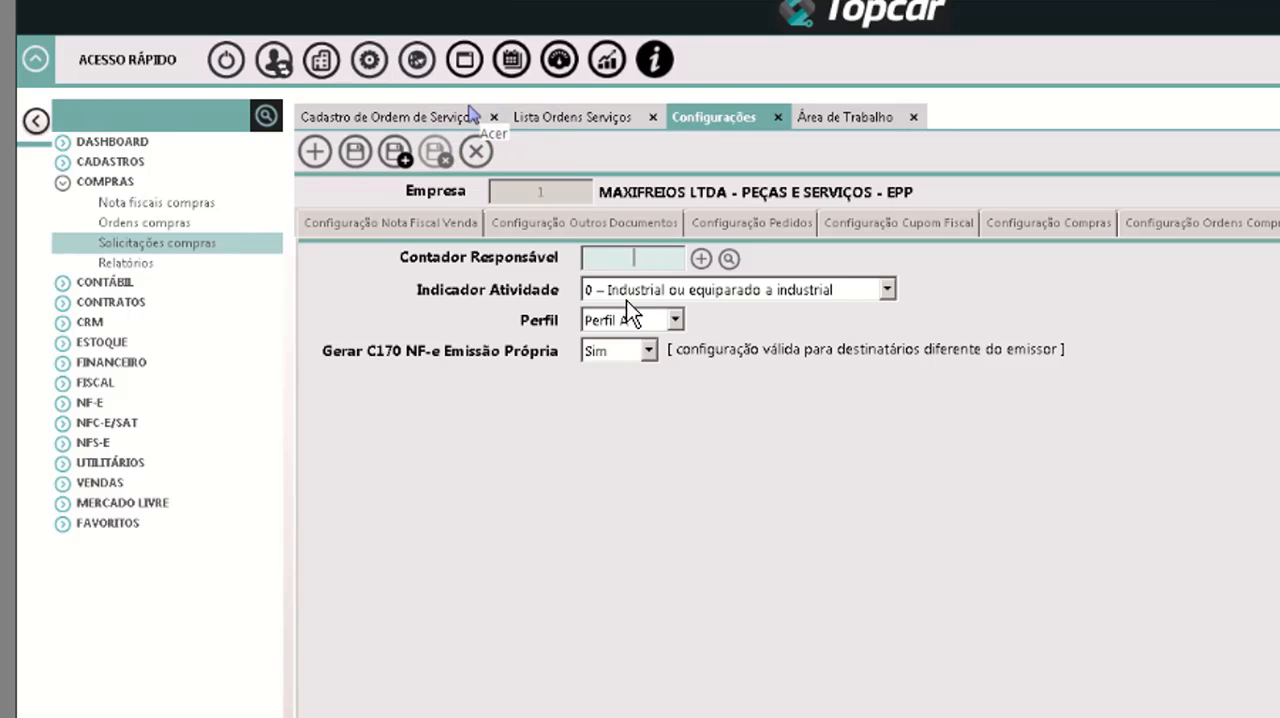
pyautogui.click(887, 290)
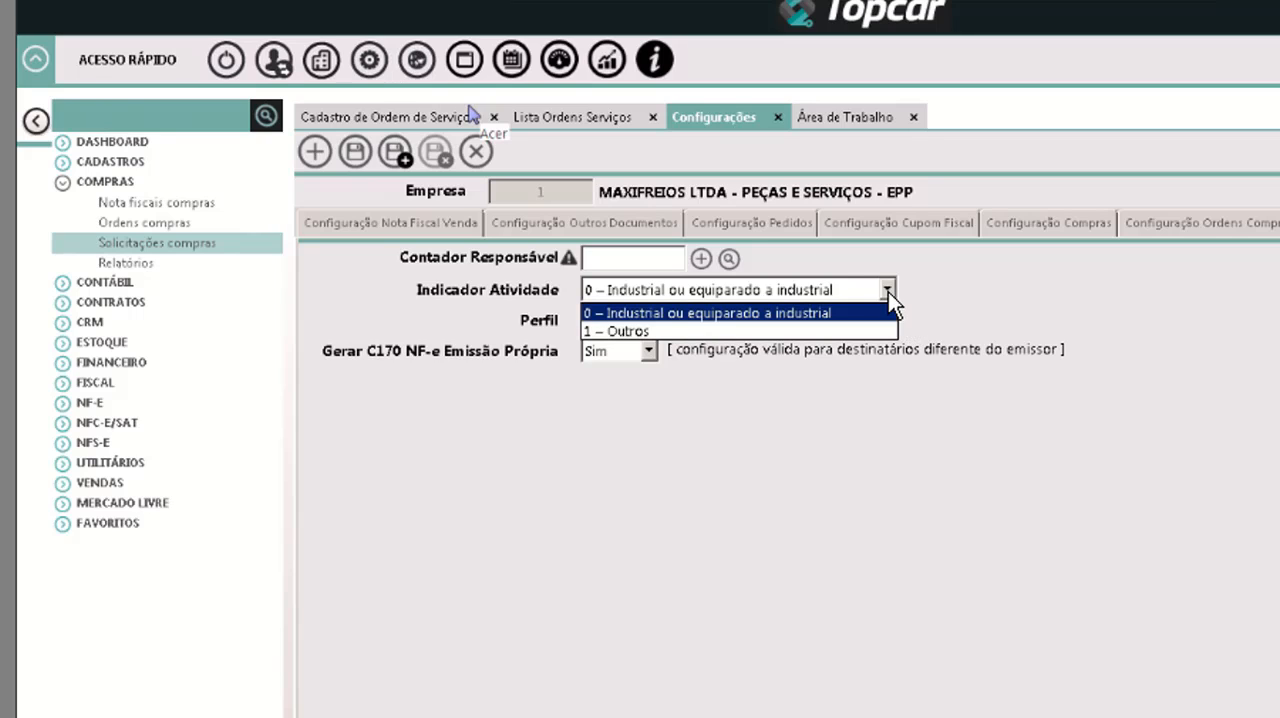
pyautogui.click(888, 292)
pyautogui.click(888, 292)
pyautogui.click(888, 292)
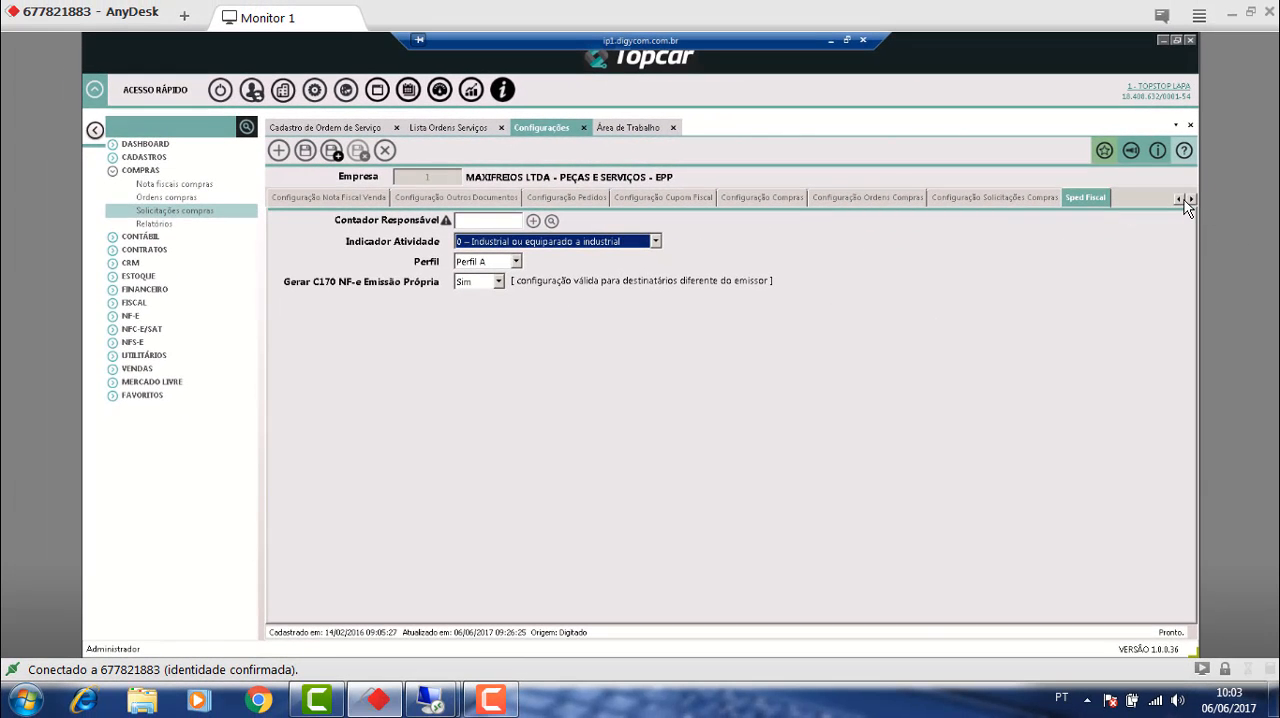
pyautogui.moveTo(1181, 200); pyautogui.dragTo(1181, 200)
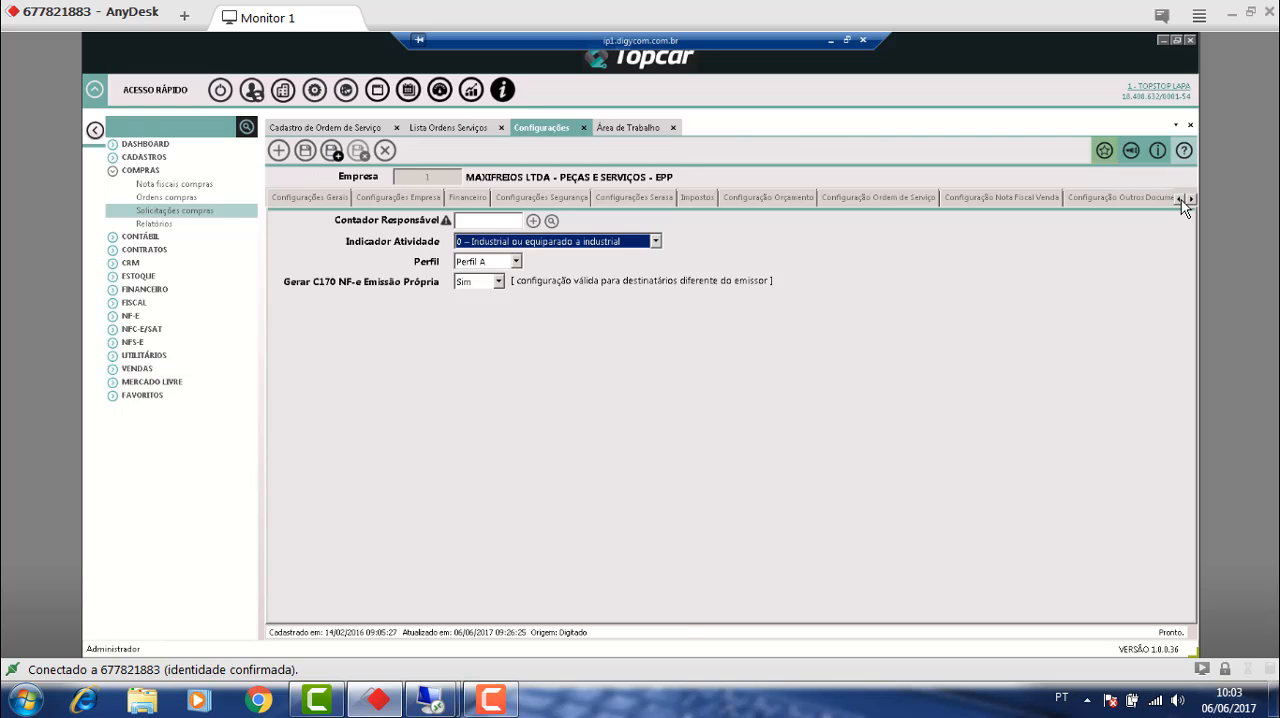
# Close the Configurações, Lista Ordens Serviços and Cadastro de Ordem de Serviço pages.
pyautogui.click(584, 129)
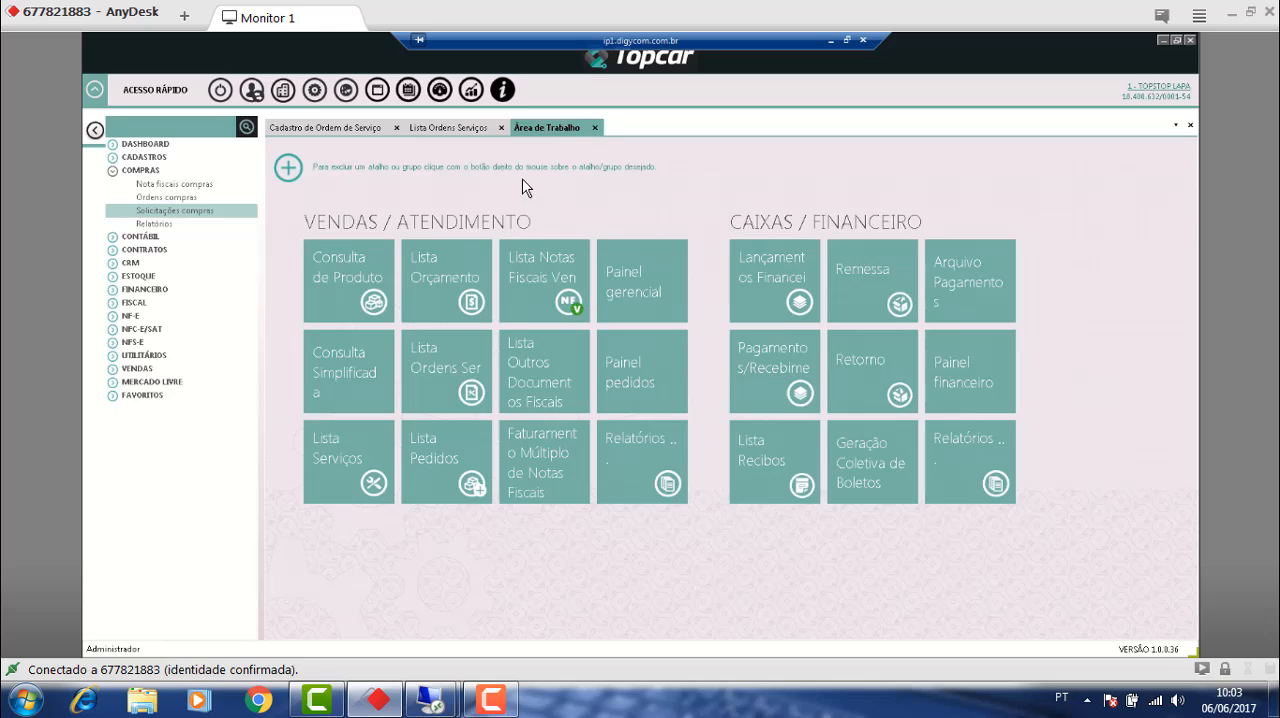
pyautogui.click(483, 130)
pyautogui.click(506, 127)
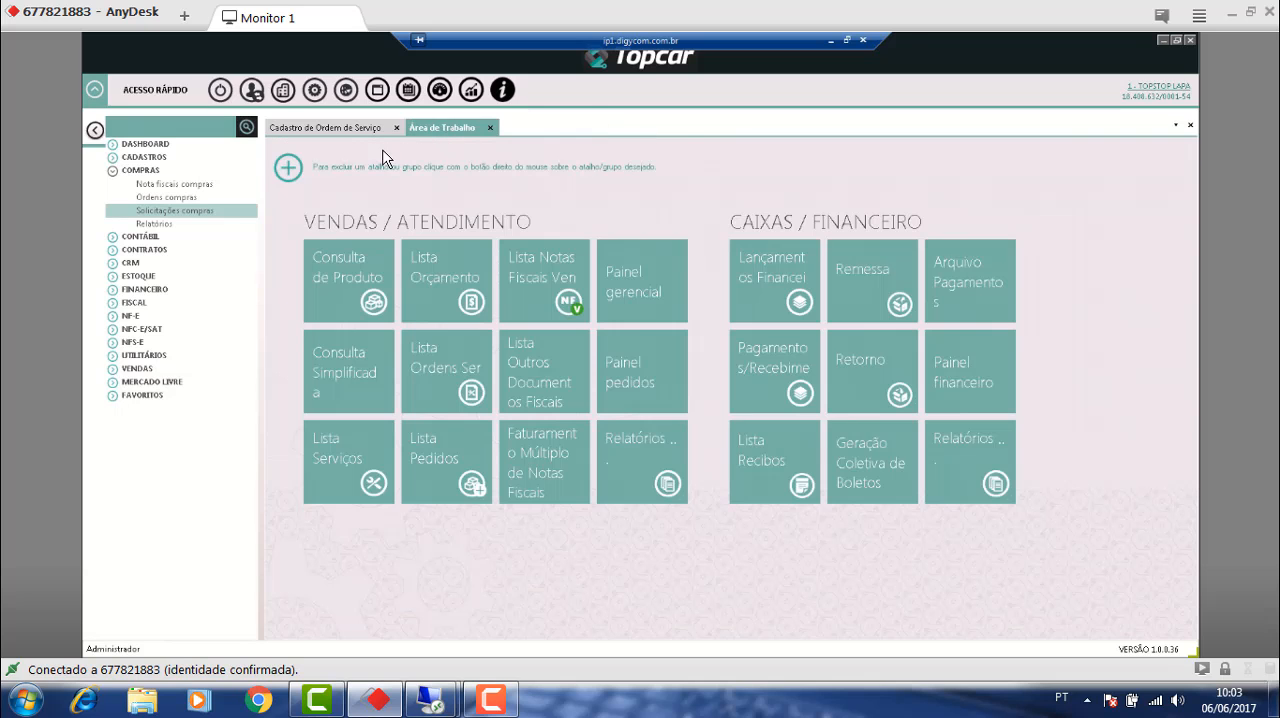
pyautogui.click(372, 128)
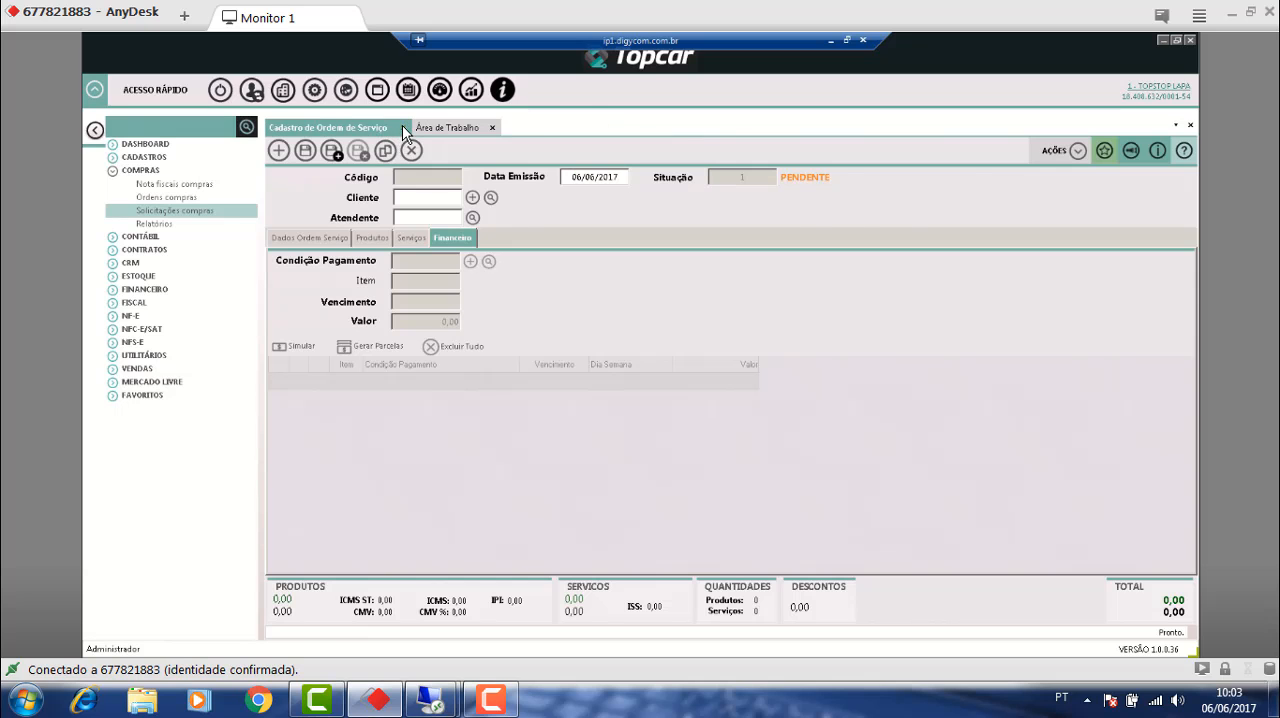
pyautogui.click(398, 127)
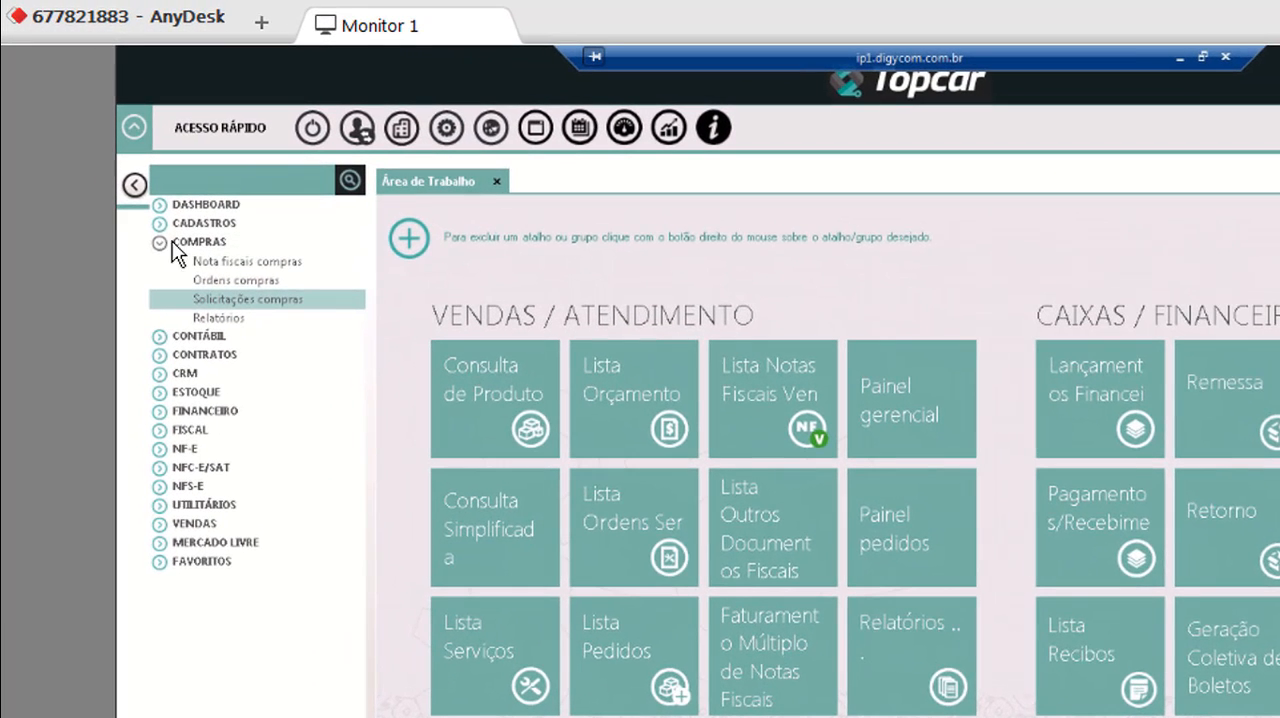
# Collapse the Compras group and open Configurar operação under Financeiro.
pyautogui.click(161, 243)
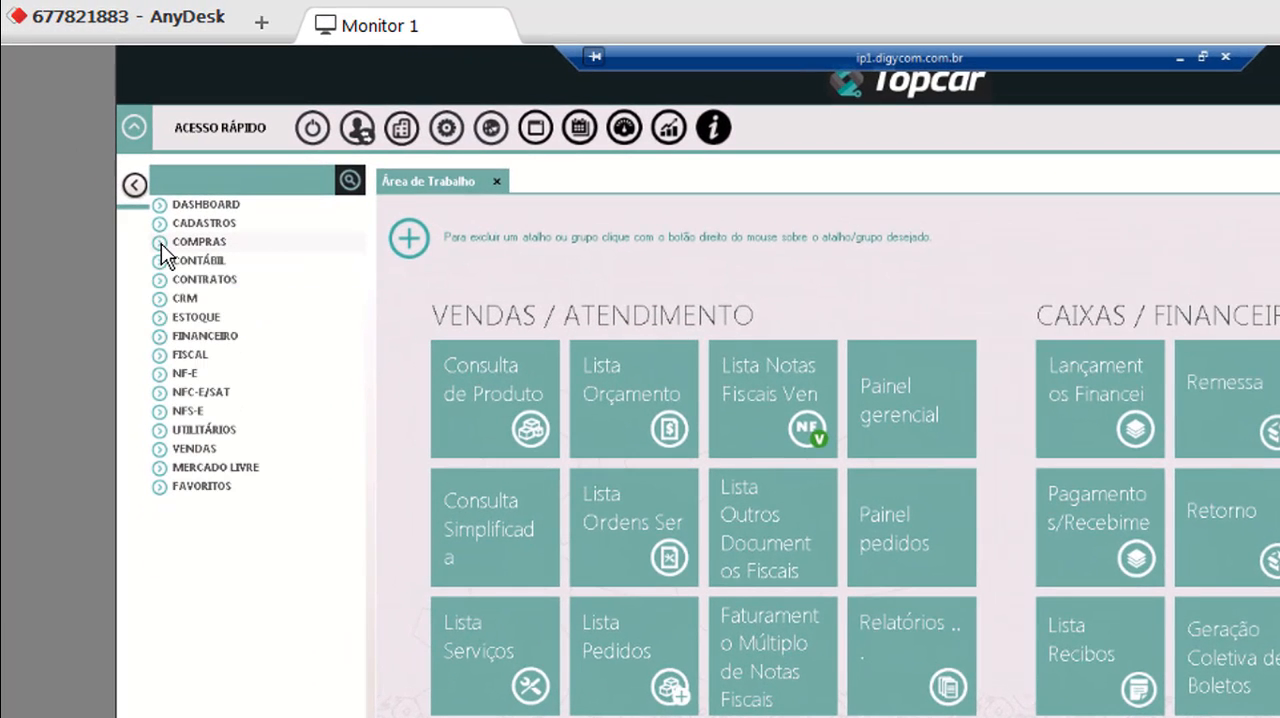
pyautogui.click(161, 334)
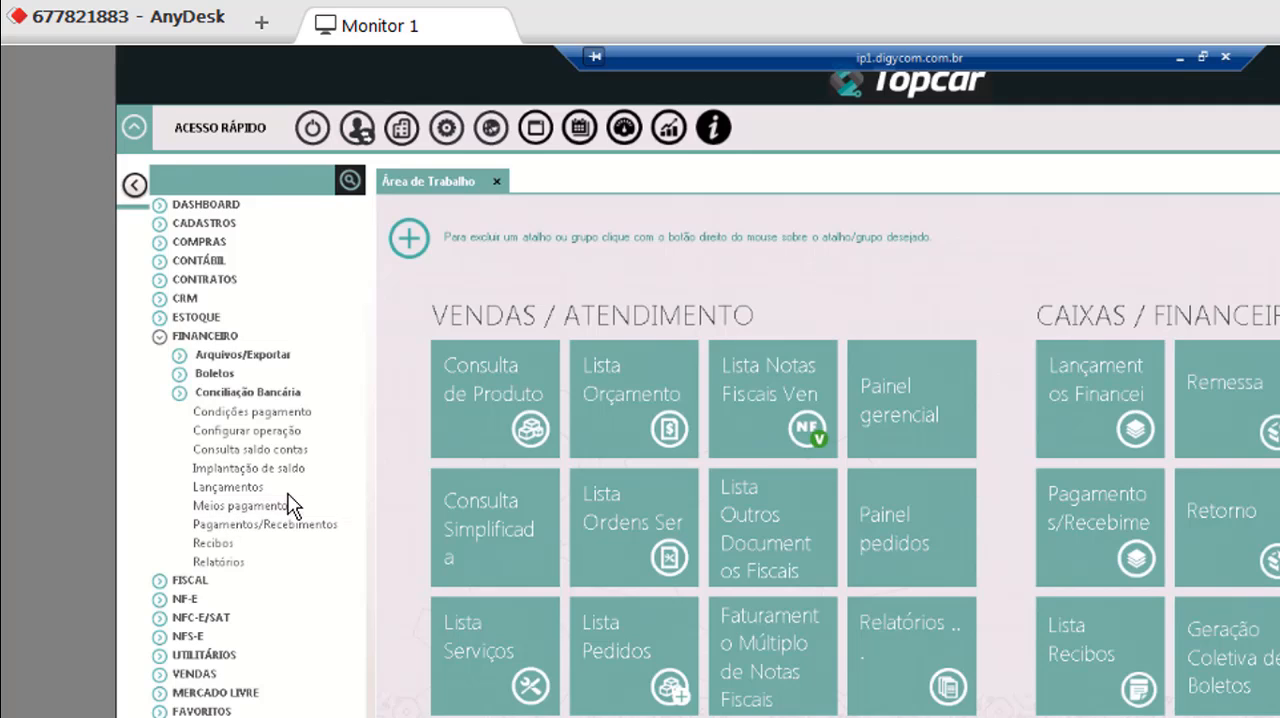
pyautogui.click(242, 429)
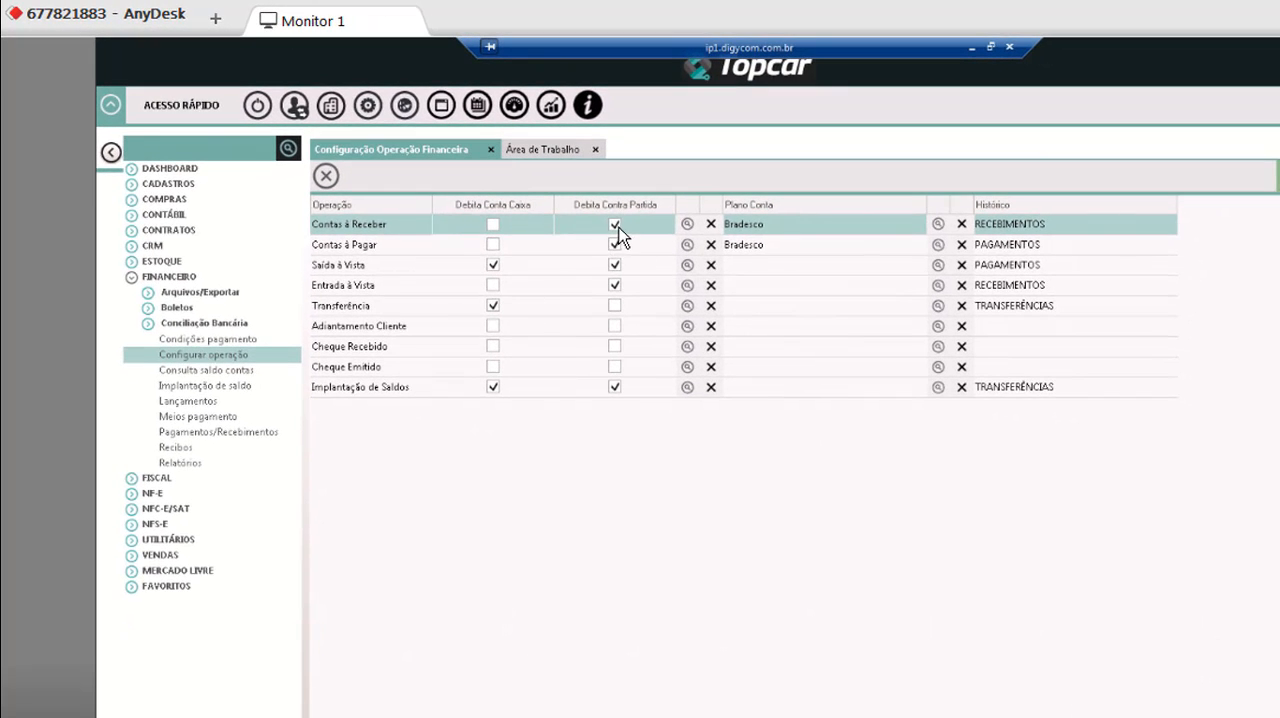
# Enable Debita Conta Caixa for Contas à Pagar and disable Debita Contra Partida for Contas à Receber and Entrada à Vista.
pyautogui.click(491, 246)
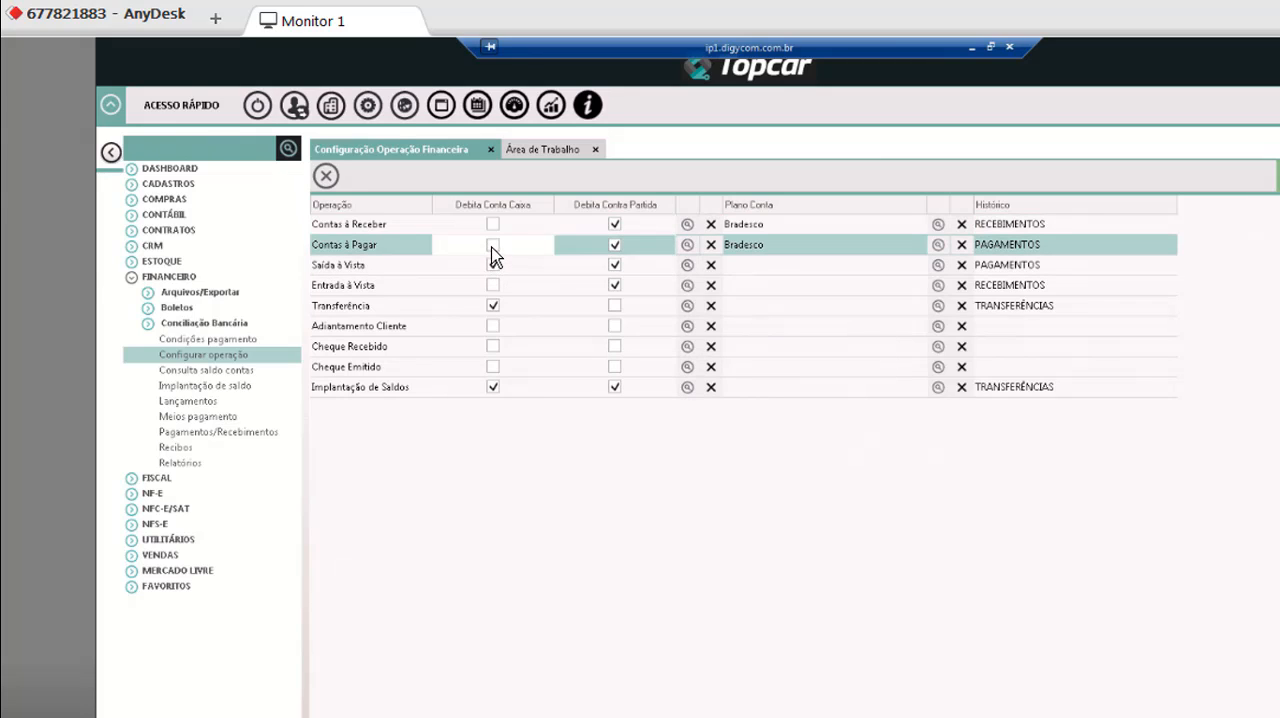
pyautogui.click(492, 244)
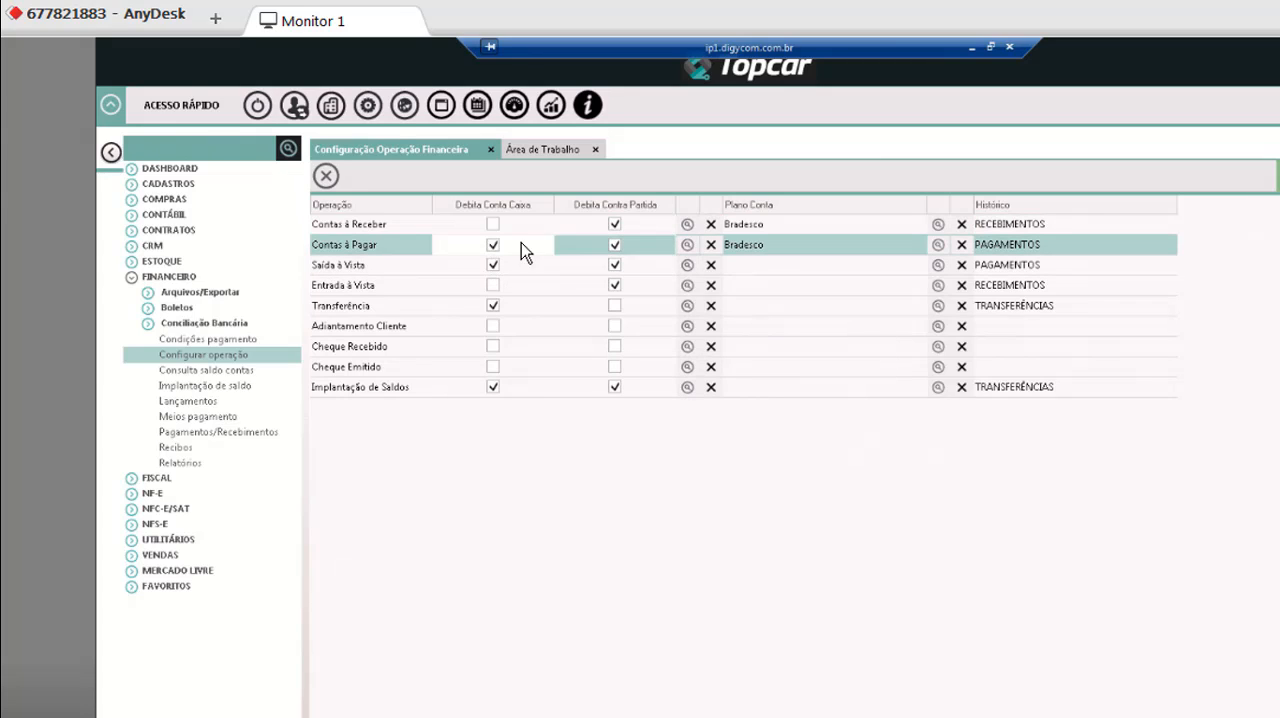
pyautogui.click(614, 226)
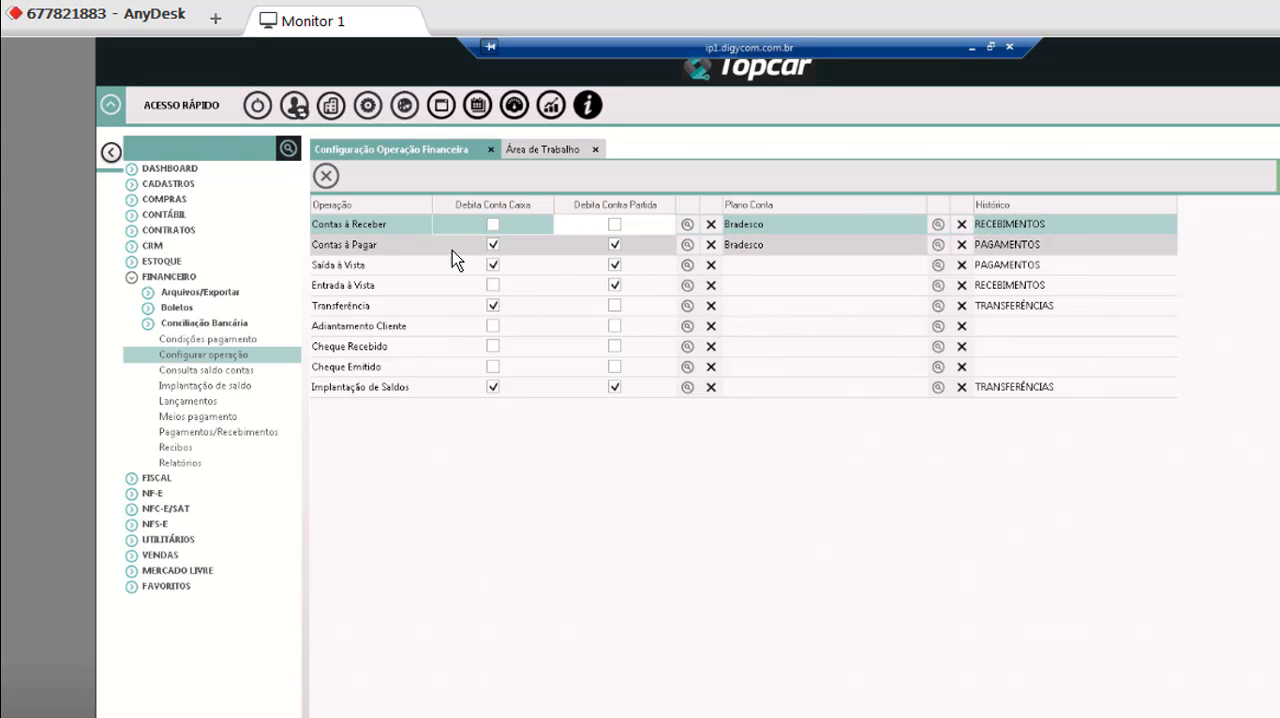
pyautogui.click(614, 286)
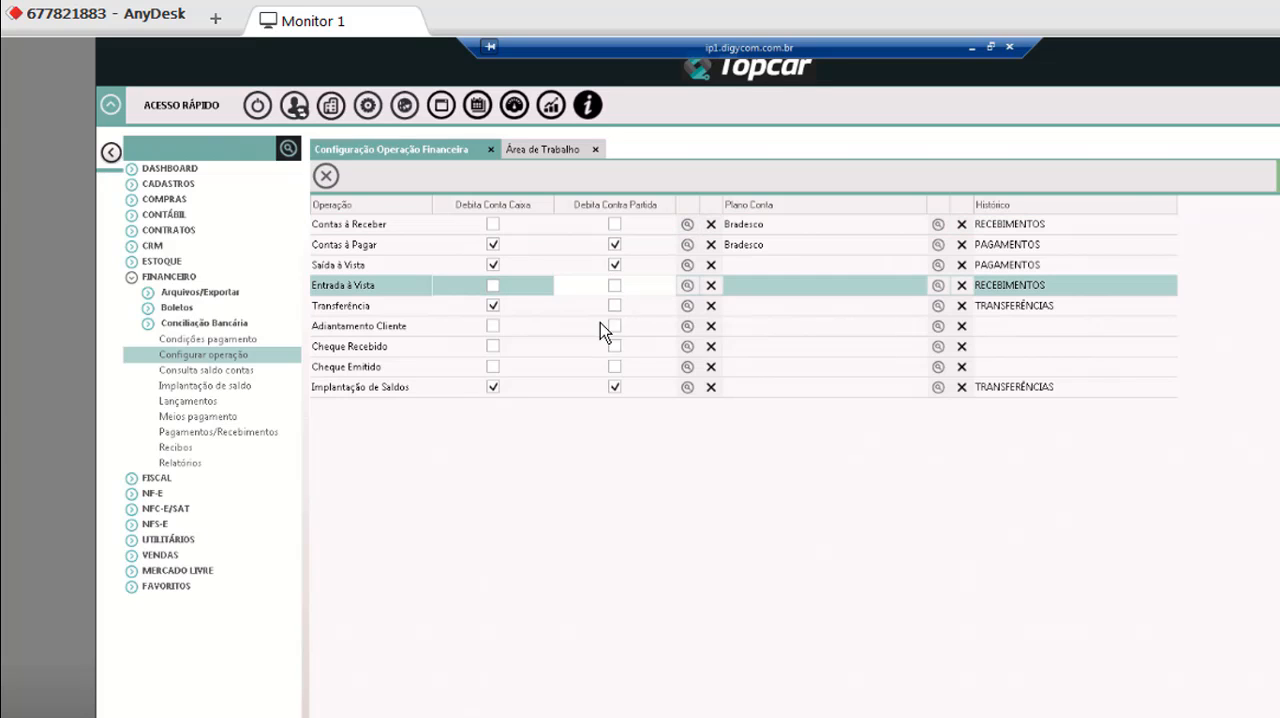
# Enable Debita Conta Caixa and Debita Contra Partida for Cheque Emitido, and disable both for Implantação de Saldos.
pyautogui.click(492, 371)
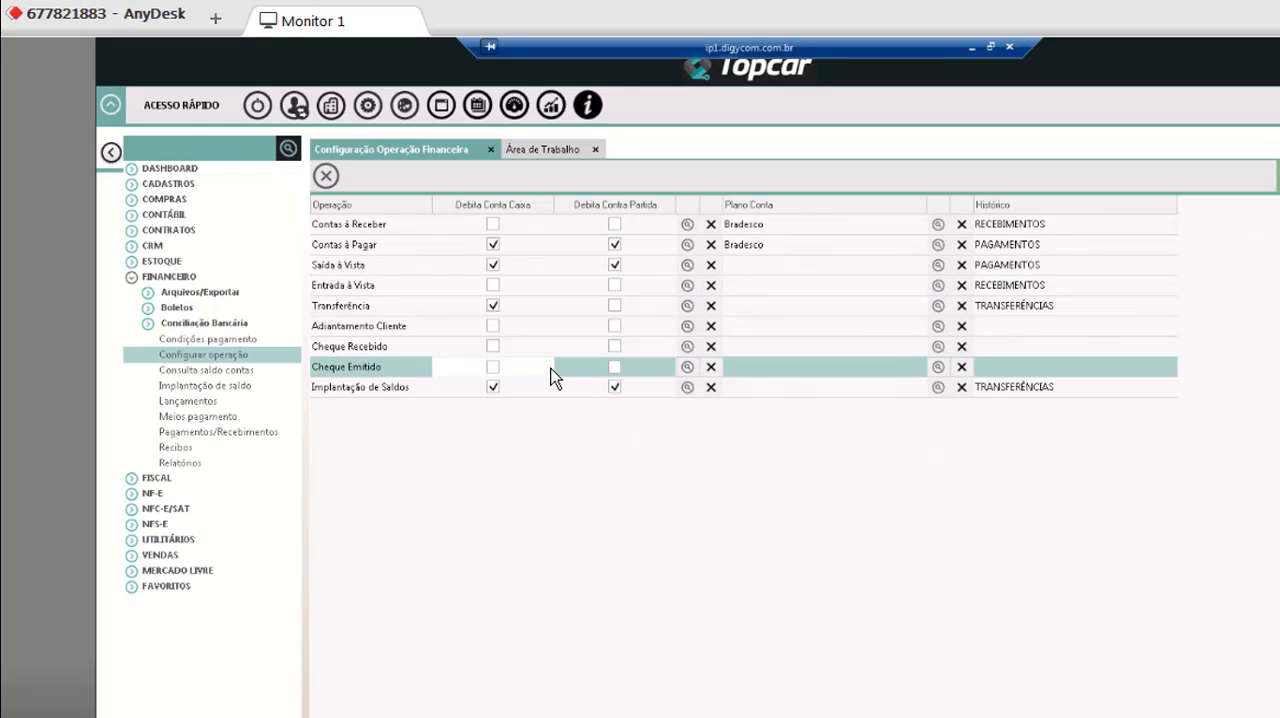
pyautogui.click(494, 368)
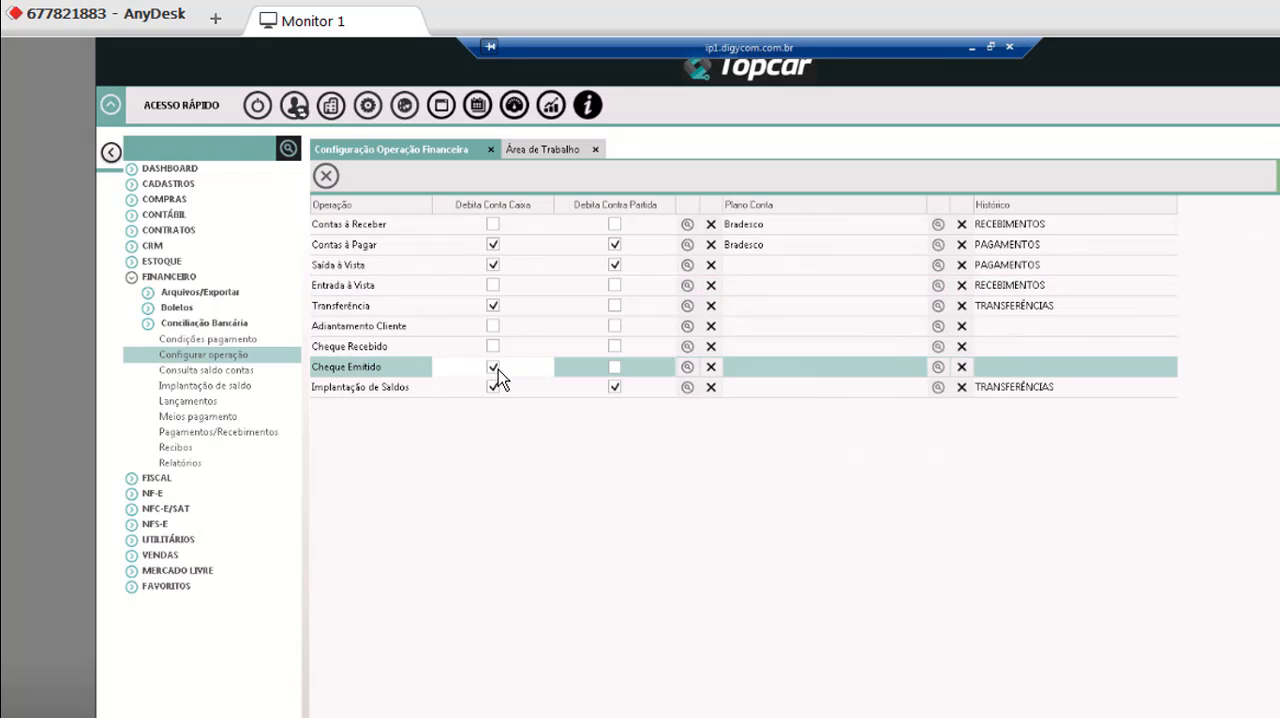
pyautogui.click(615, 369)
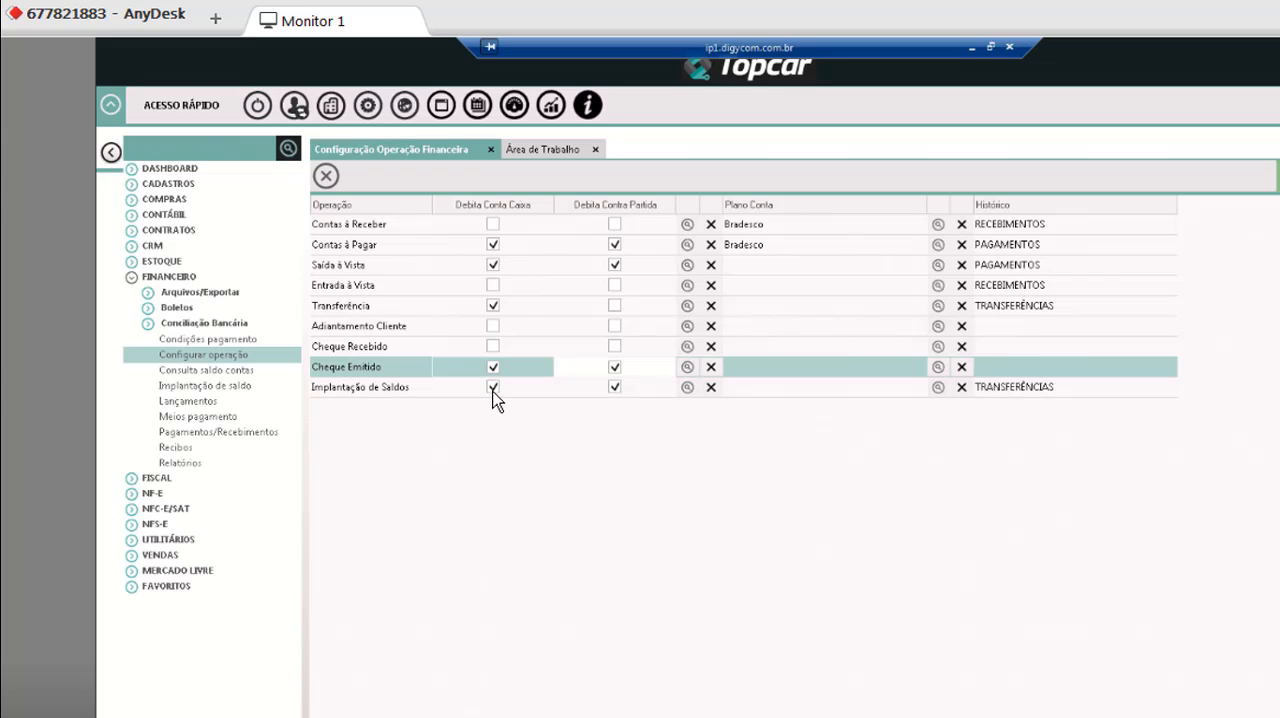
pyautogui.click(493, 387)
pyautogui.click(614, 387)
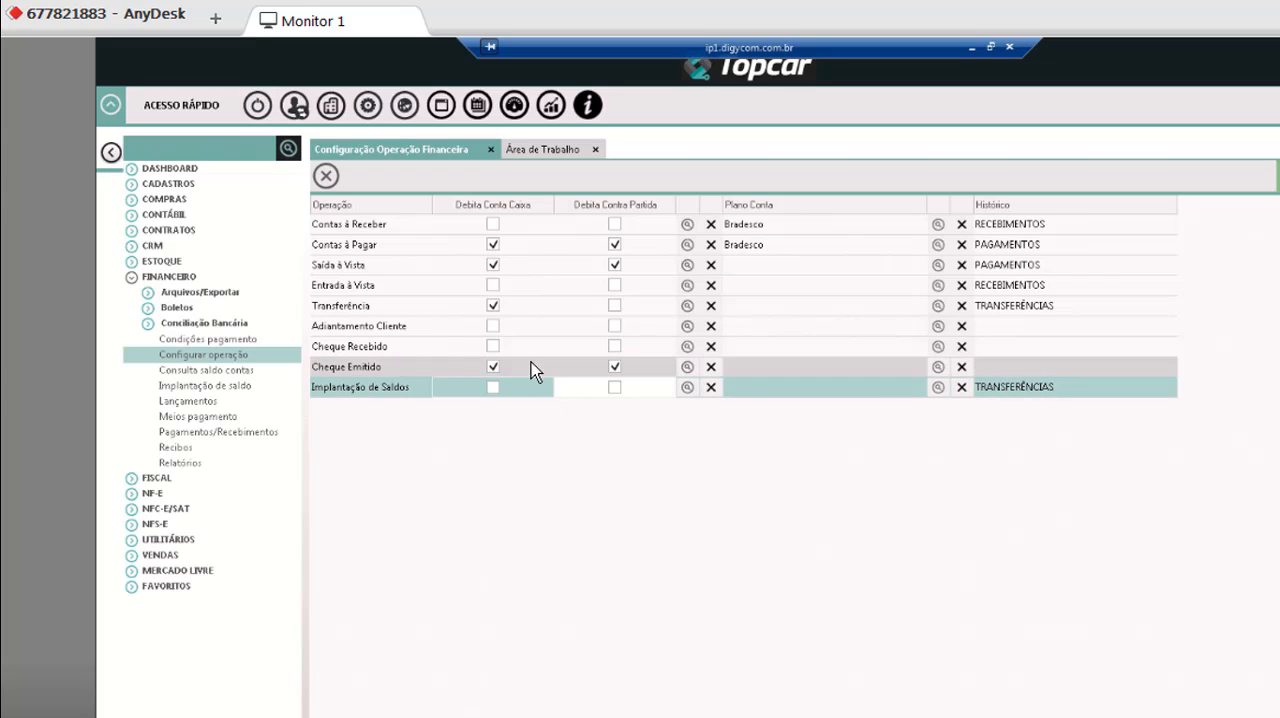
# Select the Adiantamento Cliente operation's Debita Conta Caixa setting, and close the financial operation configuration.
pyautogui.click(493, 326)
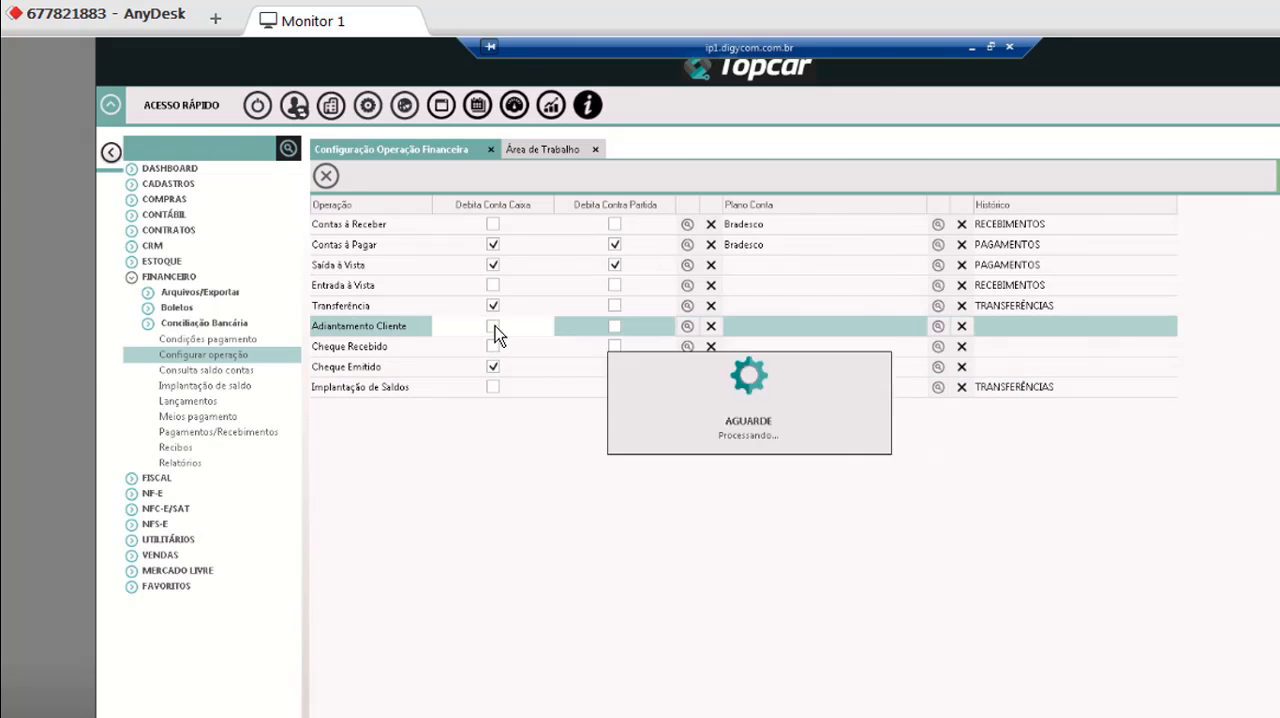
pyautogui.click(494, 327)
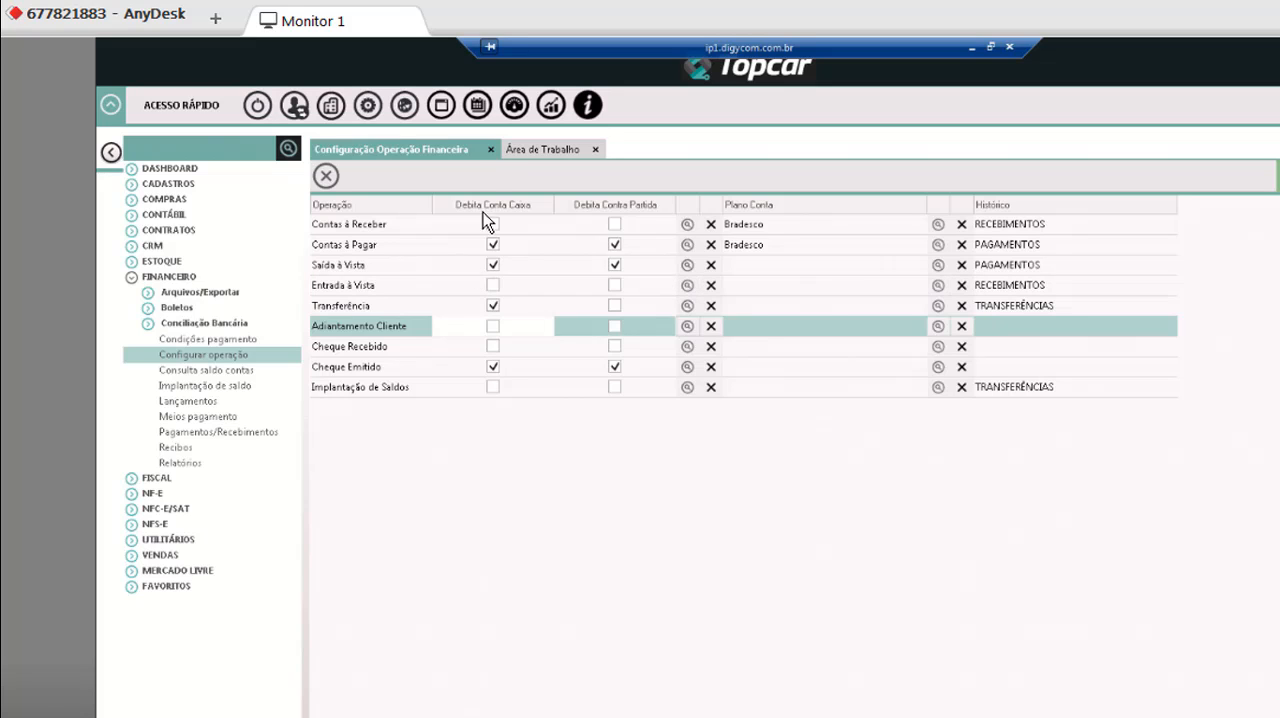
pyautogui.click(491, 150)
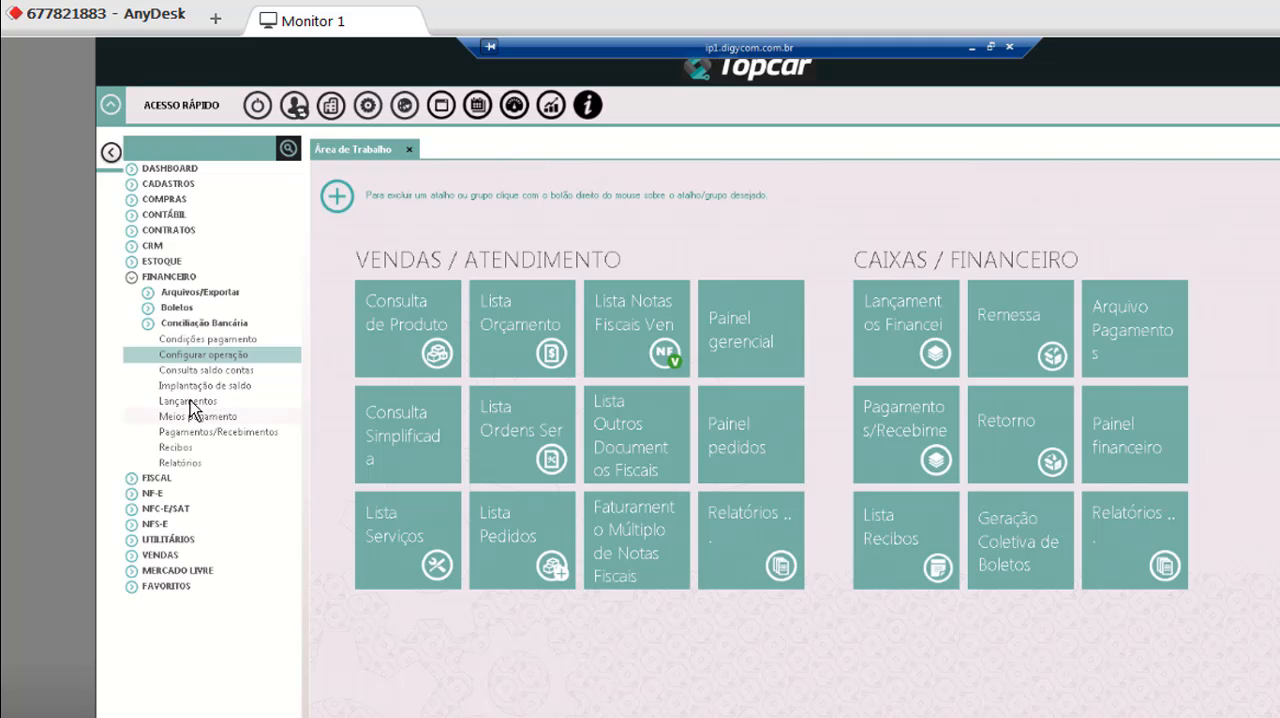
# Open the Condições pagamento list and look through the payment conditions on both of its pages.
pyautogui.click(225, 352)
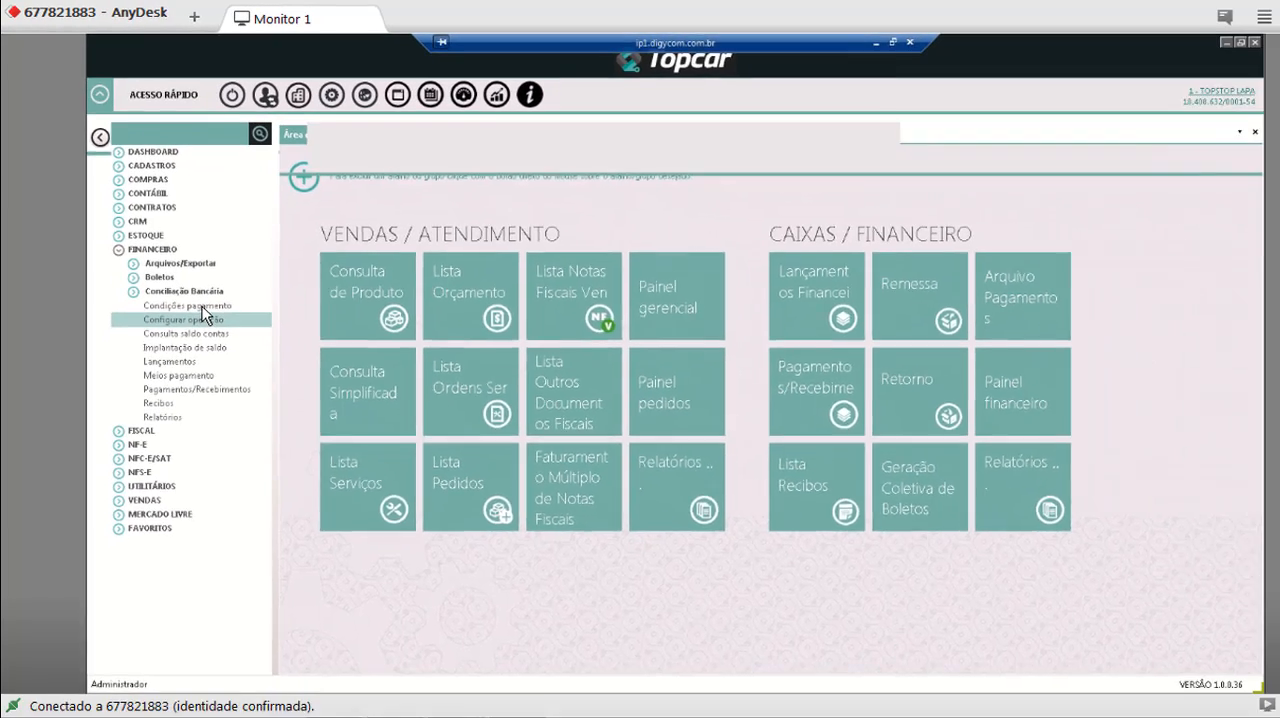
pyautogui.click(420, 127)
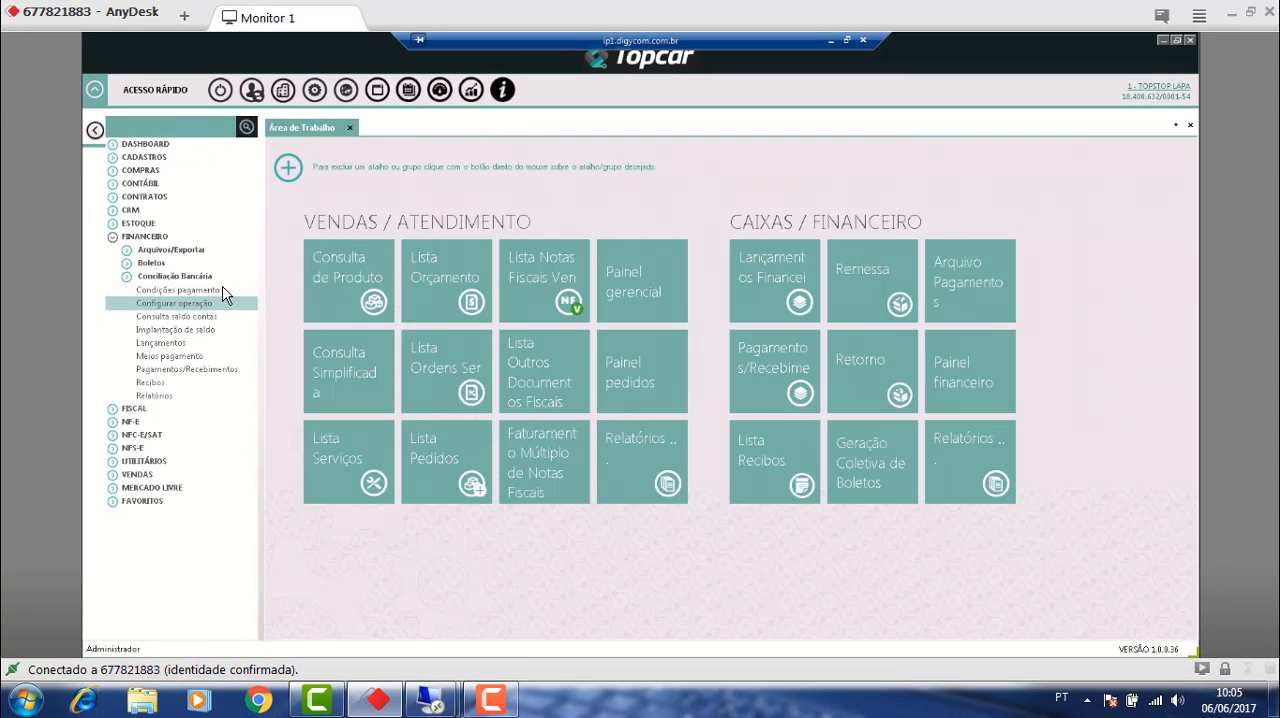
pyautogui.click(215, 289)
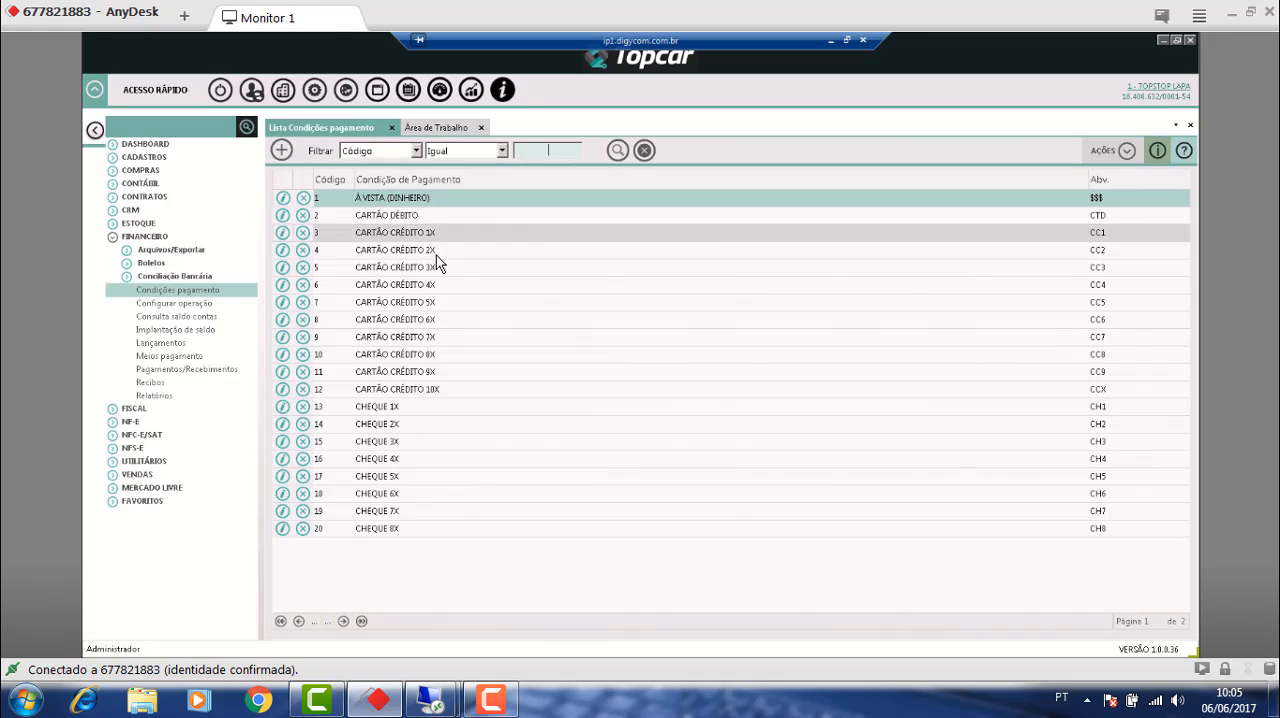
pyautogui.click(344, 622)
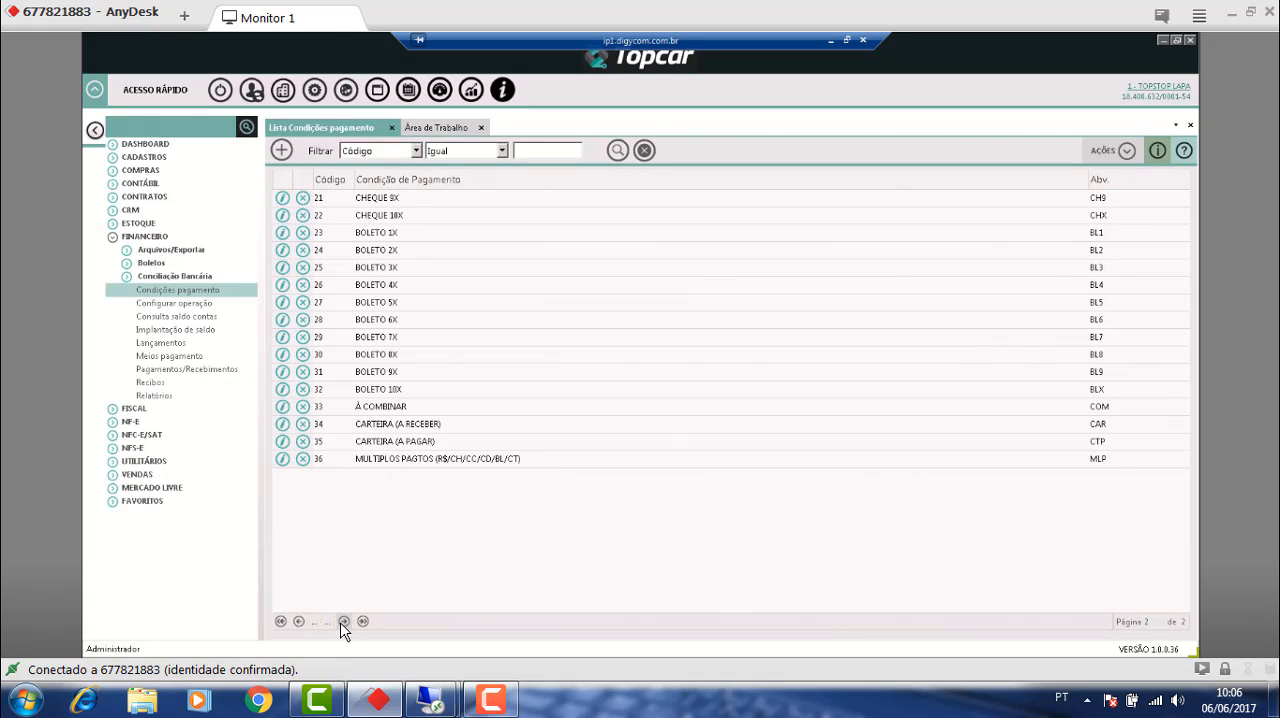
pyautogui.click(281, 621)
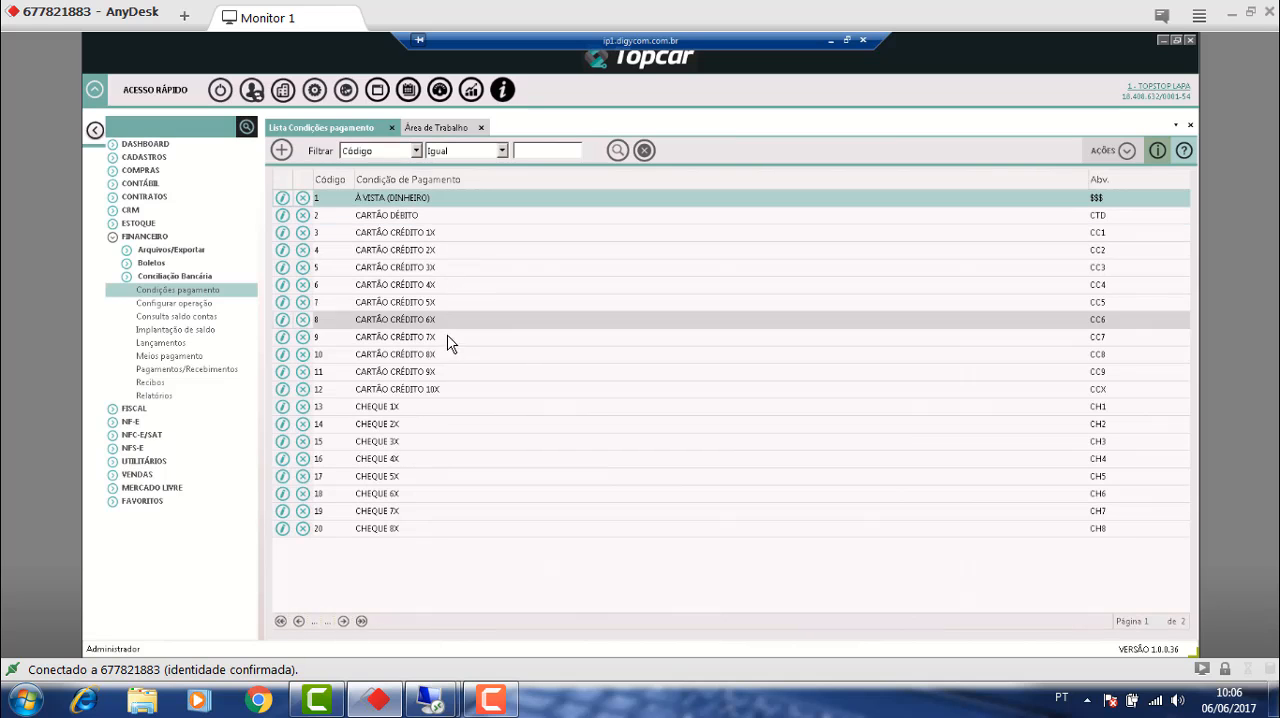
pyautogui.click(344, 621)
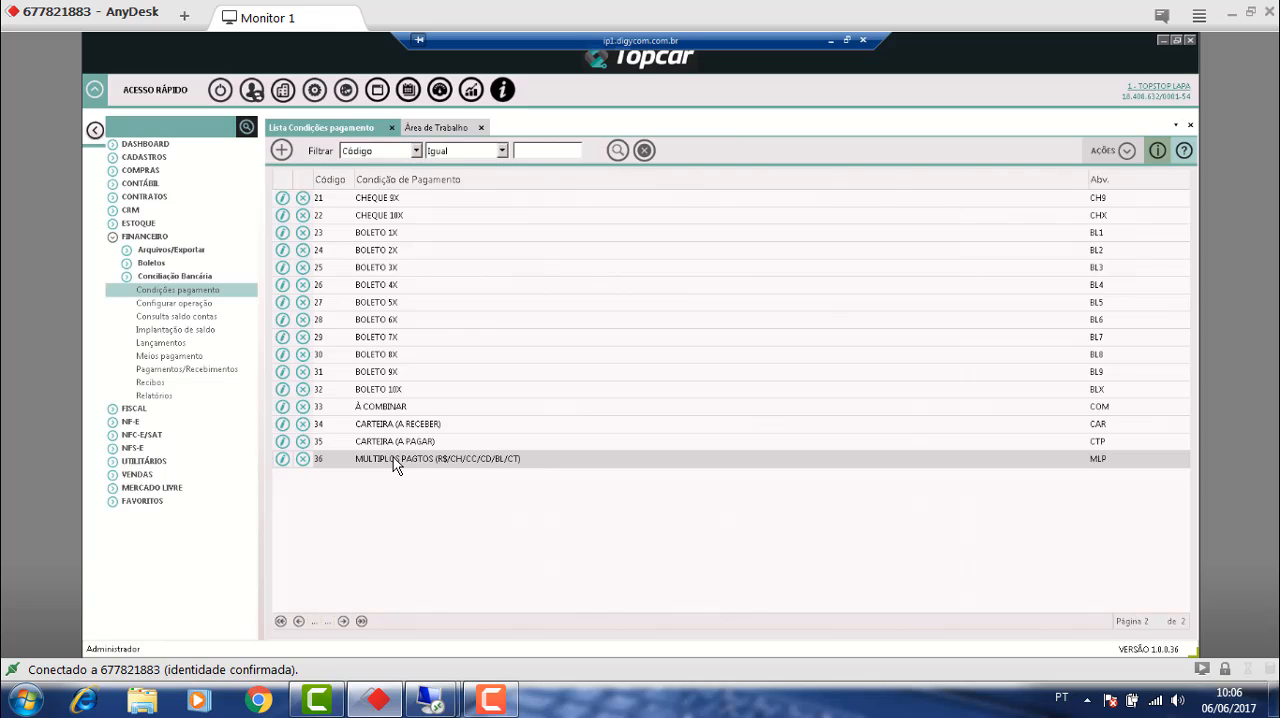
# Rename the CARTÃO CRÉDITO 1X payment condition to CARTÃO CRÉDITO 1X -VISA CIELO, save it and close the record.
pyautogui.click(281, 621)
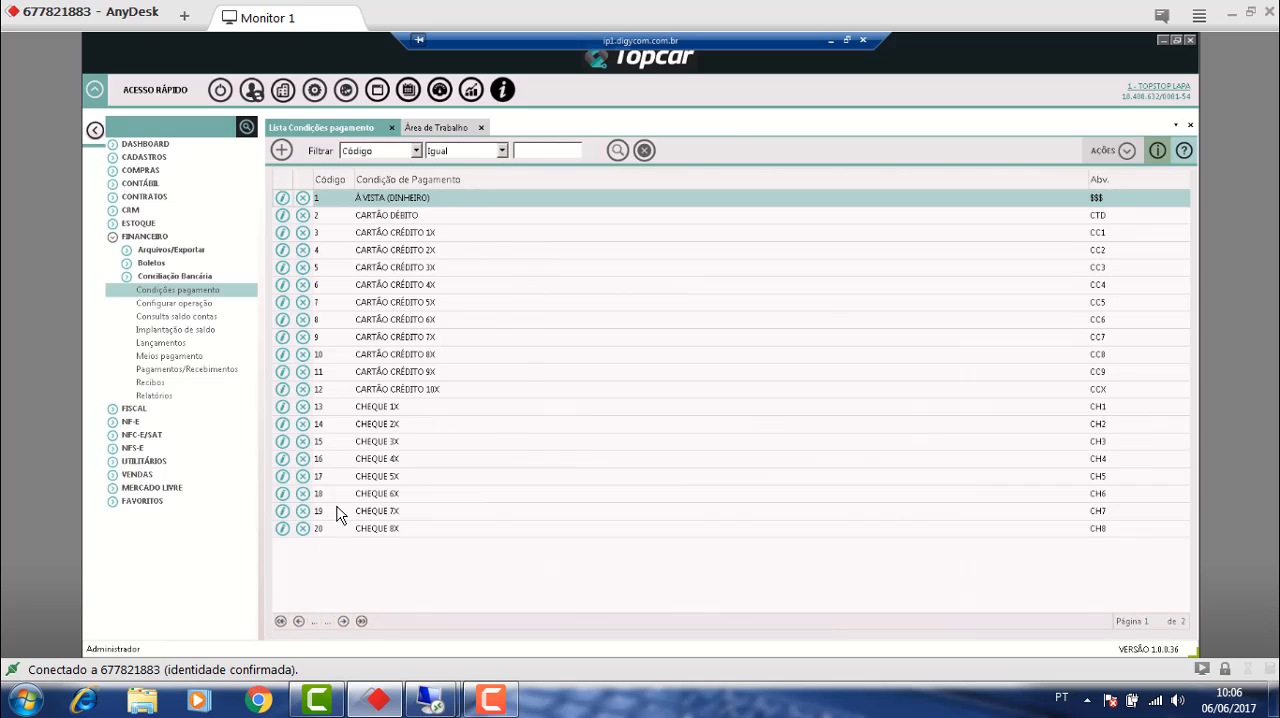
pyautogui.click(283, 233)
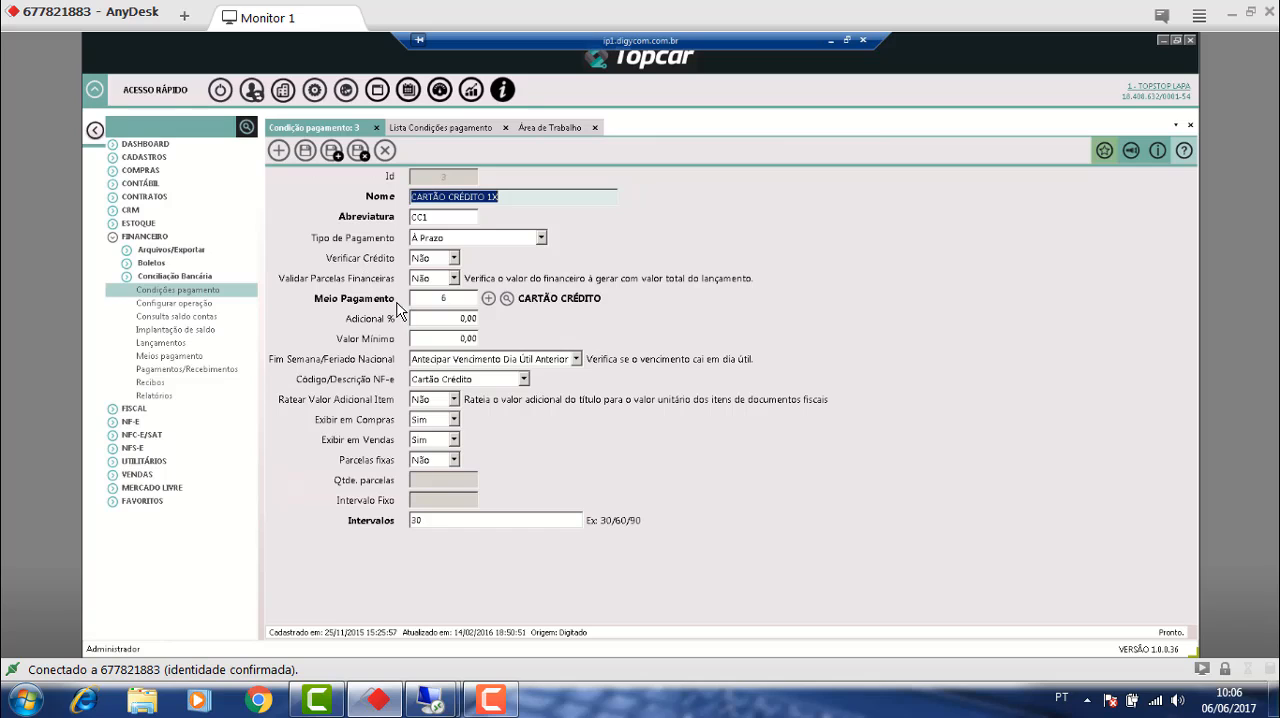
pyautogui.click(458, 299)
pyautogui.doubleClick(443, 298)
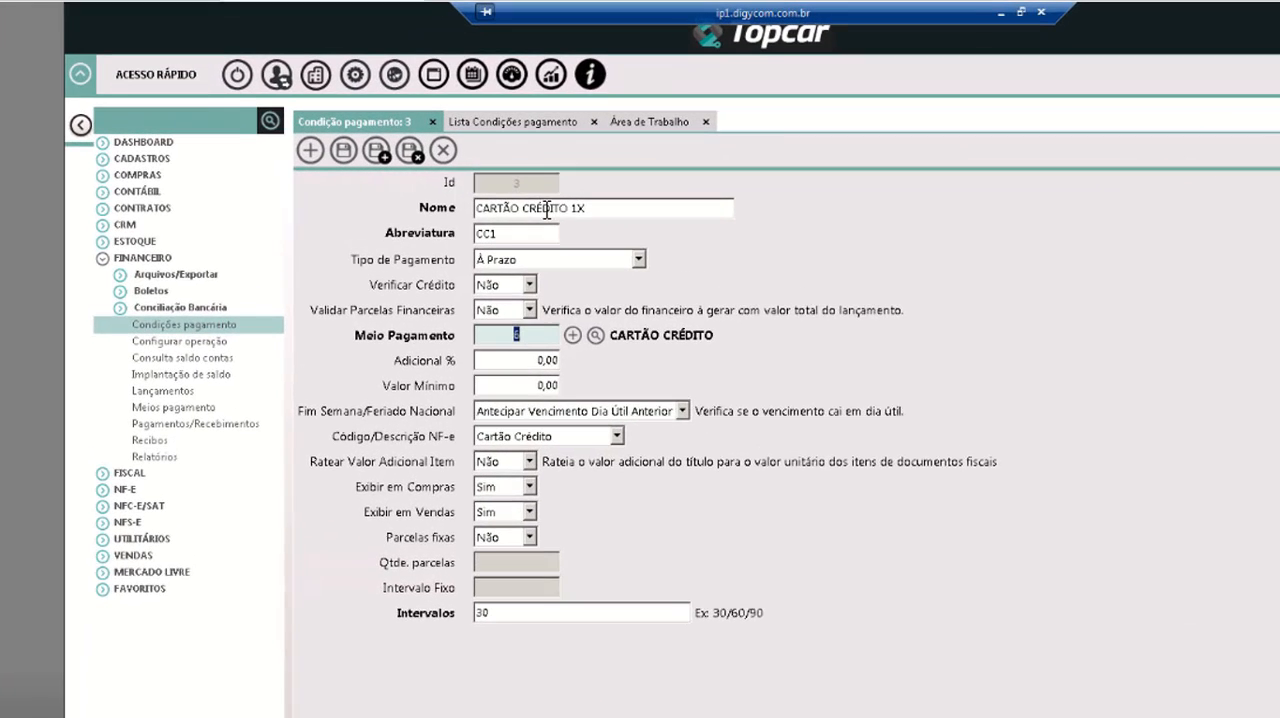
pyautogui.click(645, 213)
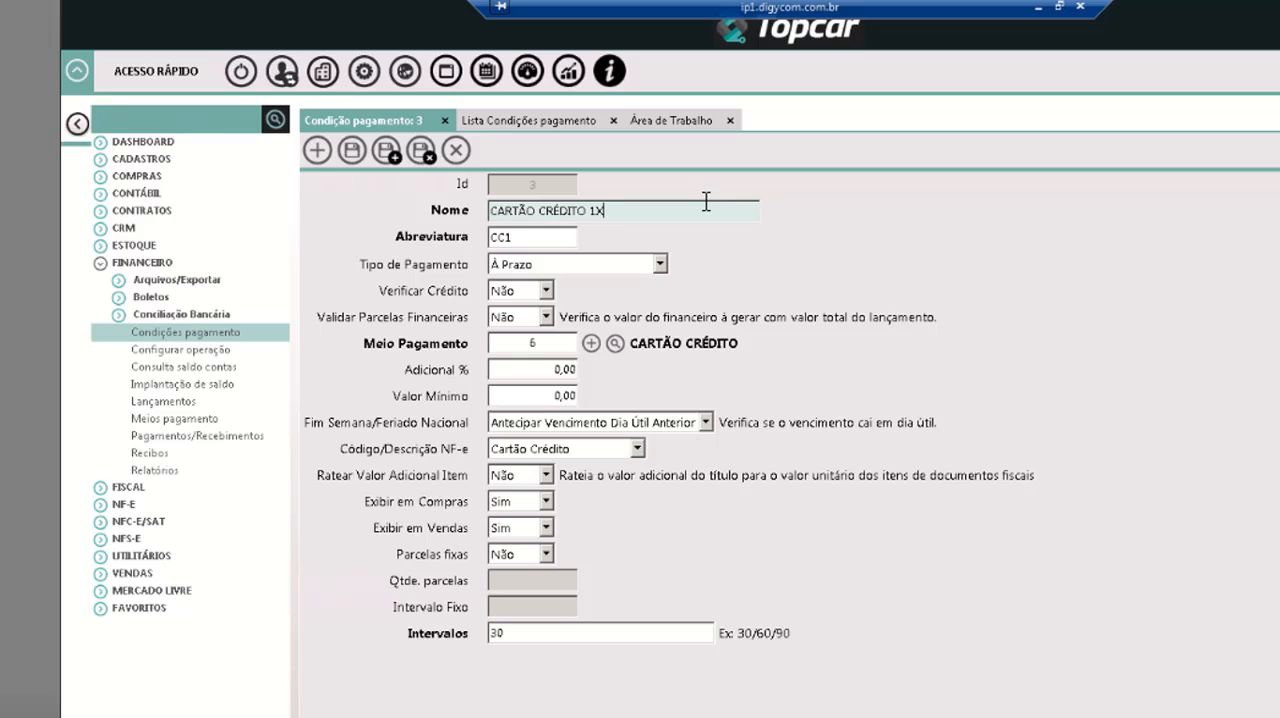
pyautogui.write('-VS')
pyautogui.press('BackSpace')
pyautogui.write('ISA CIELO')
pyautogui.click(353, 157)
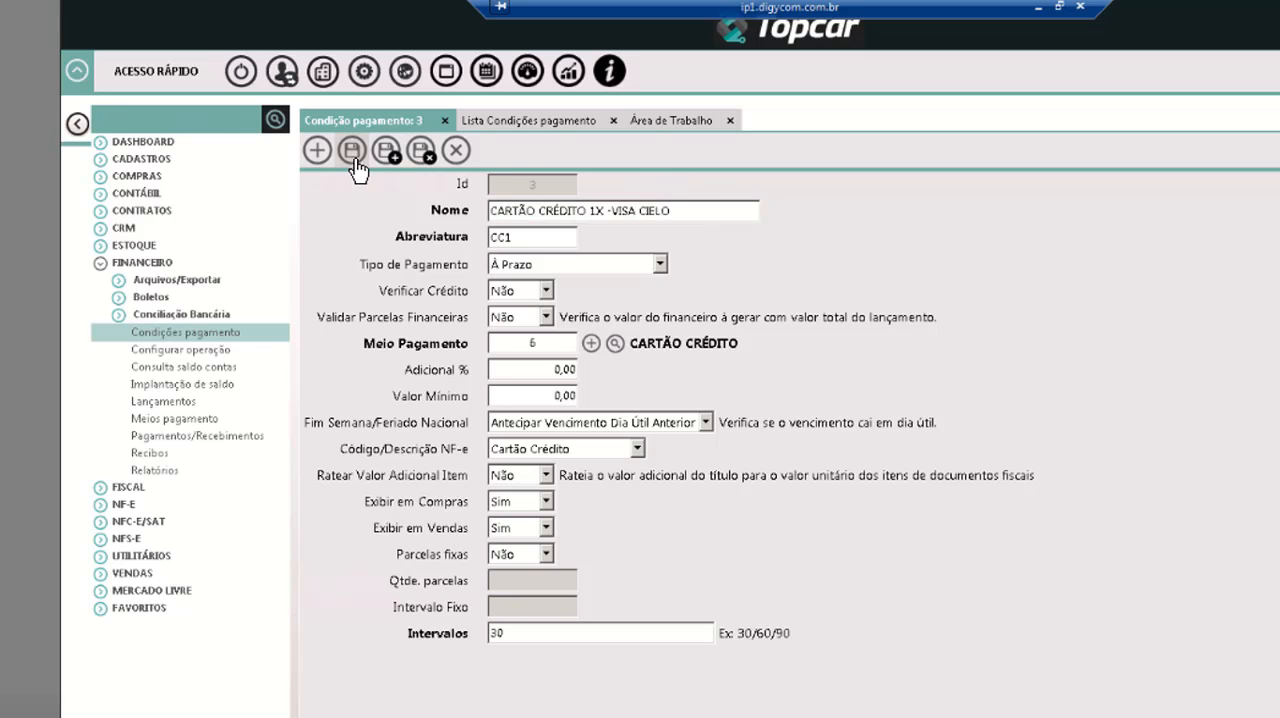
pyautogui.click(461, 147)
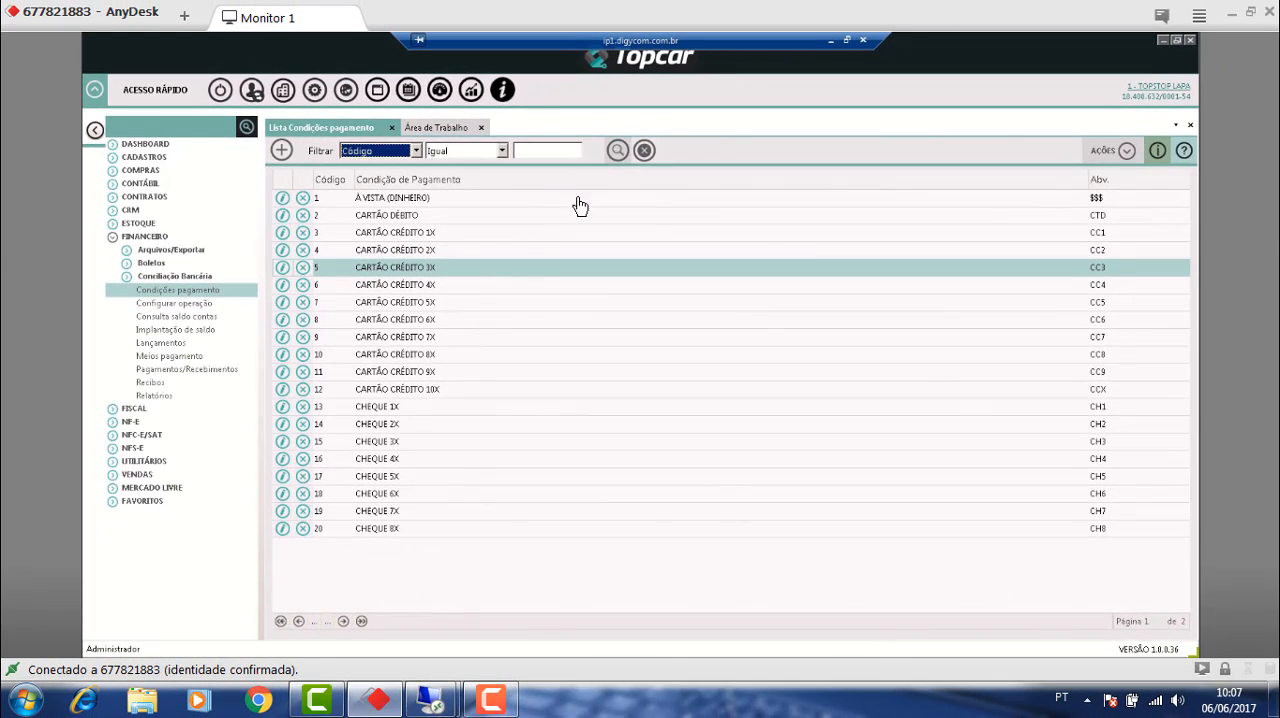
# Try renaming the CARTÃO CRÉDITO 2X payment condition to CARTÃO CRÉDITO 1X - VISA - ELAVON.
pyautogui.click(283, 250)
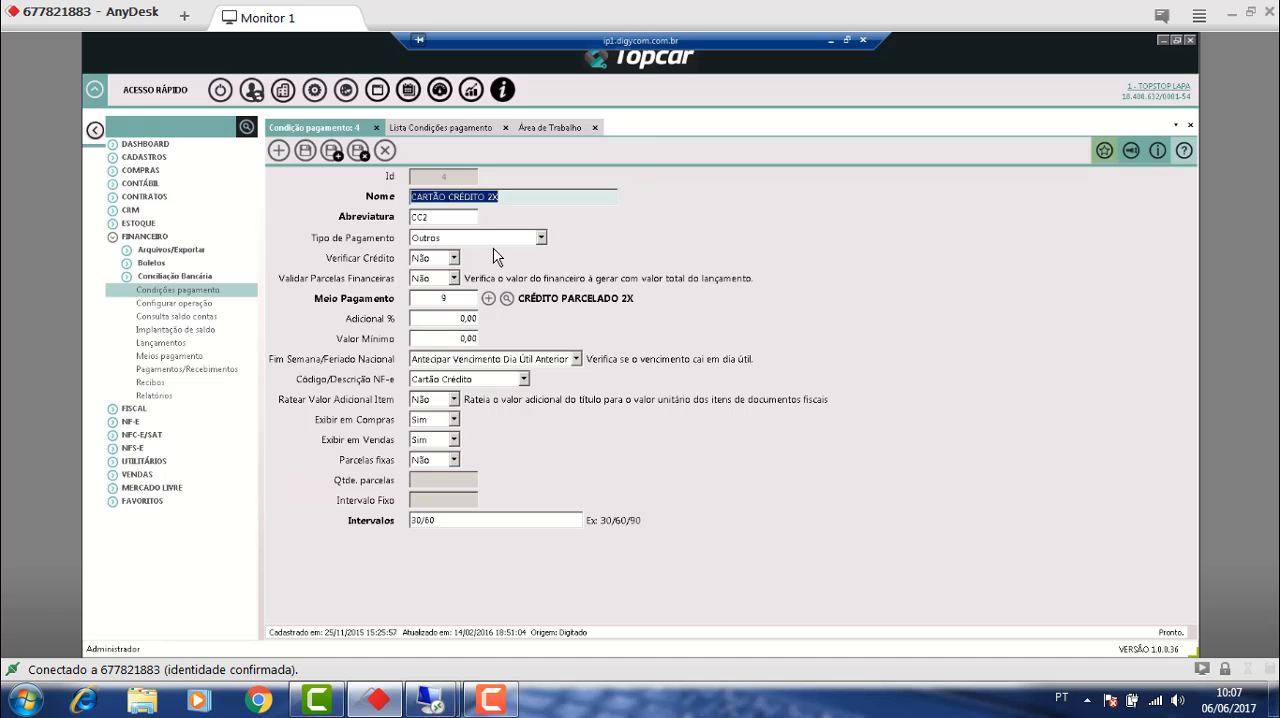
pyautogui.press('End')
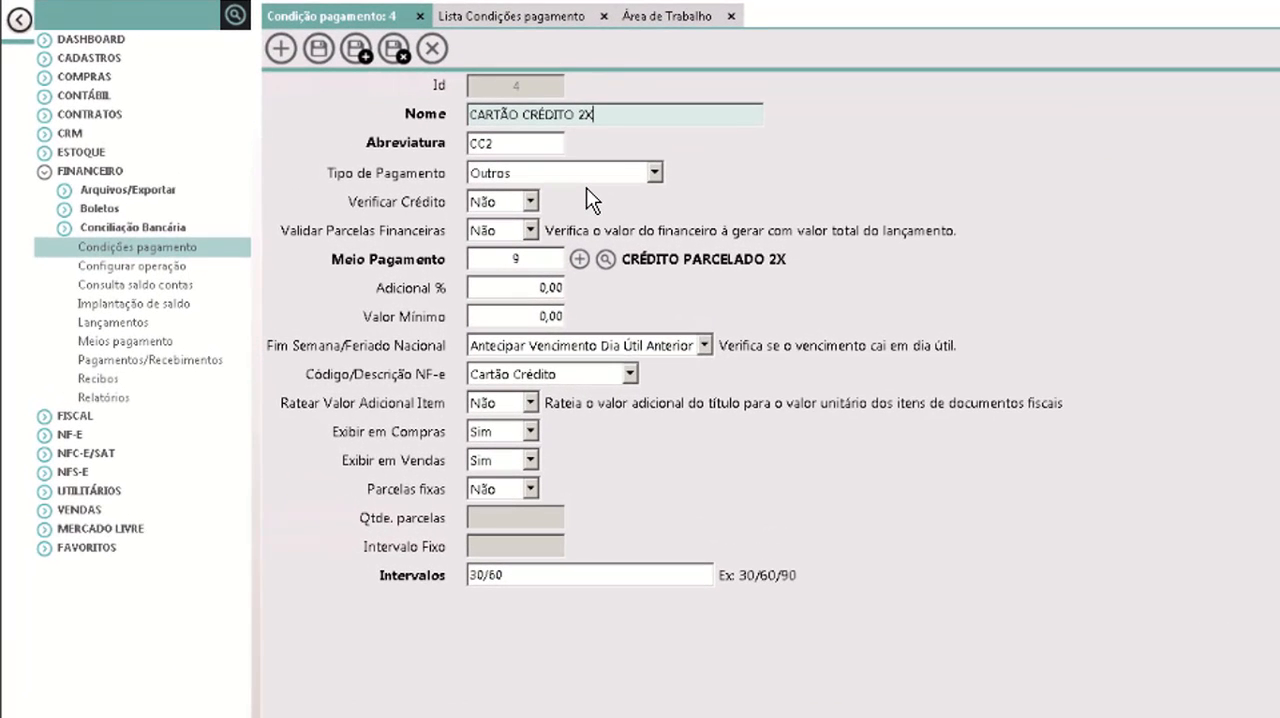
pyautogui.press('BackSpace')
pyautogui.write('1X - VILS')
pyautogui.press('BackSpace')
pyautogui.press('BackSpace')
pyautogui.write('SA - ELAVON')
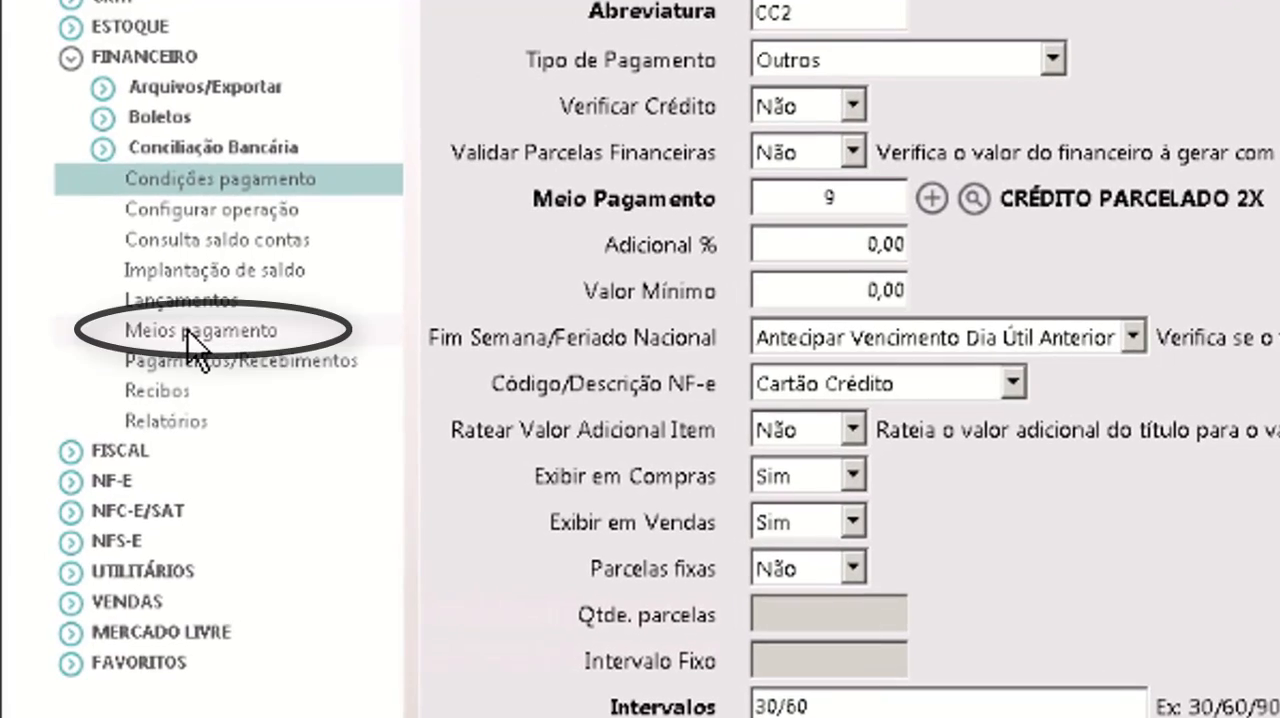
# View the Meios pagamento list, and open the condition's CRÉDITO PARCELADO 2X payment means to review its card tariff settings.
pyautogui.click(188, 330)
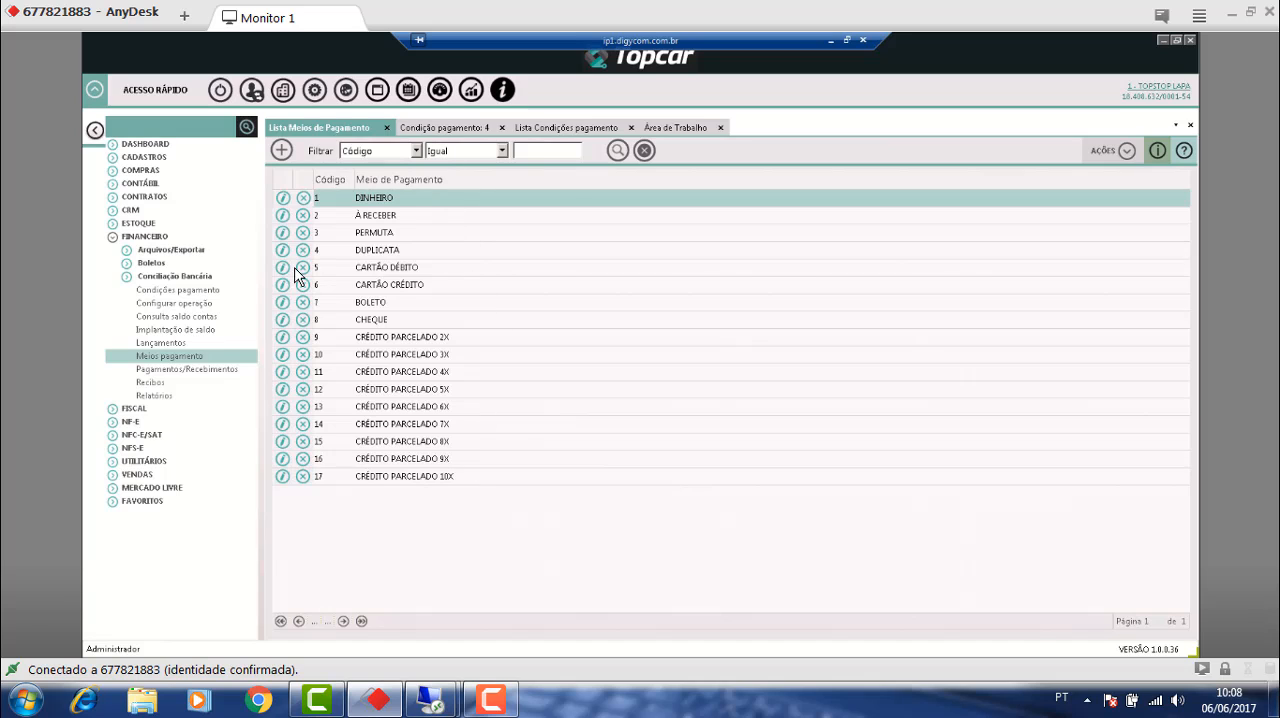
pyautogui.click(388, 127)
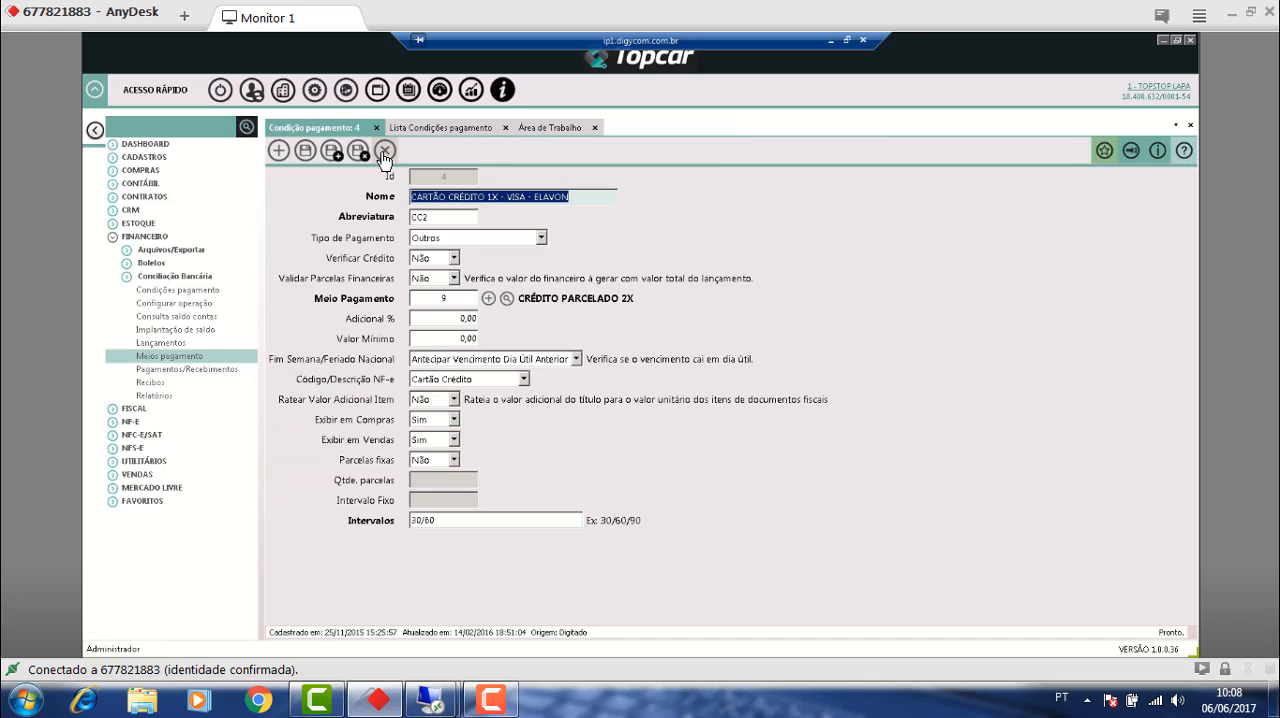
pyautogui.click(489, 300)
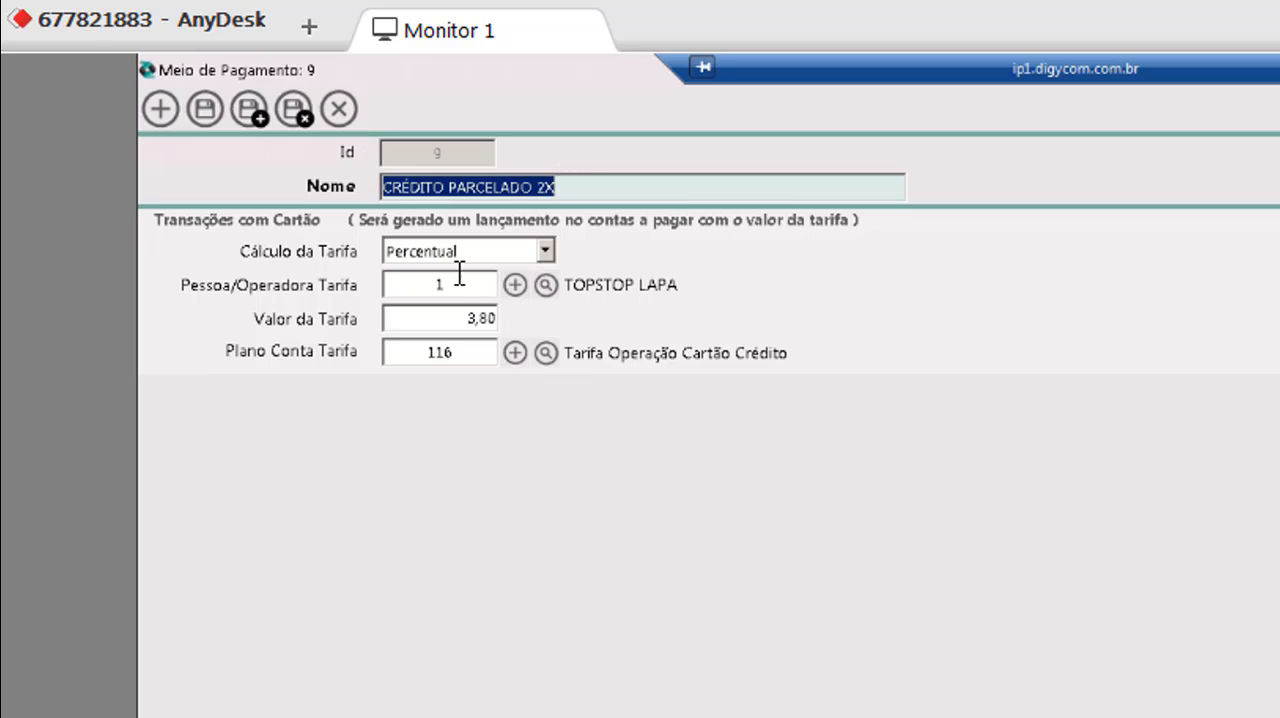
pyautogui.click(438, 286)
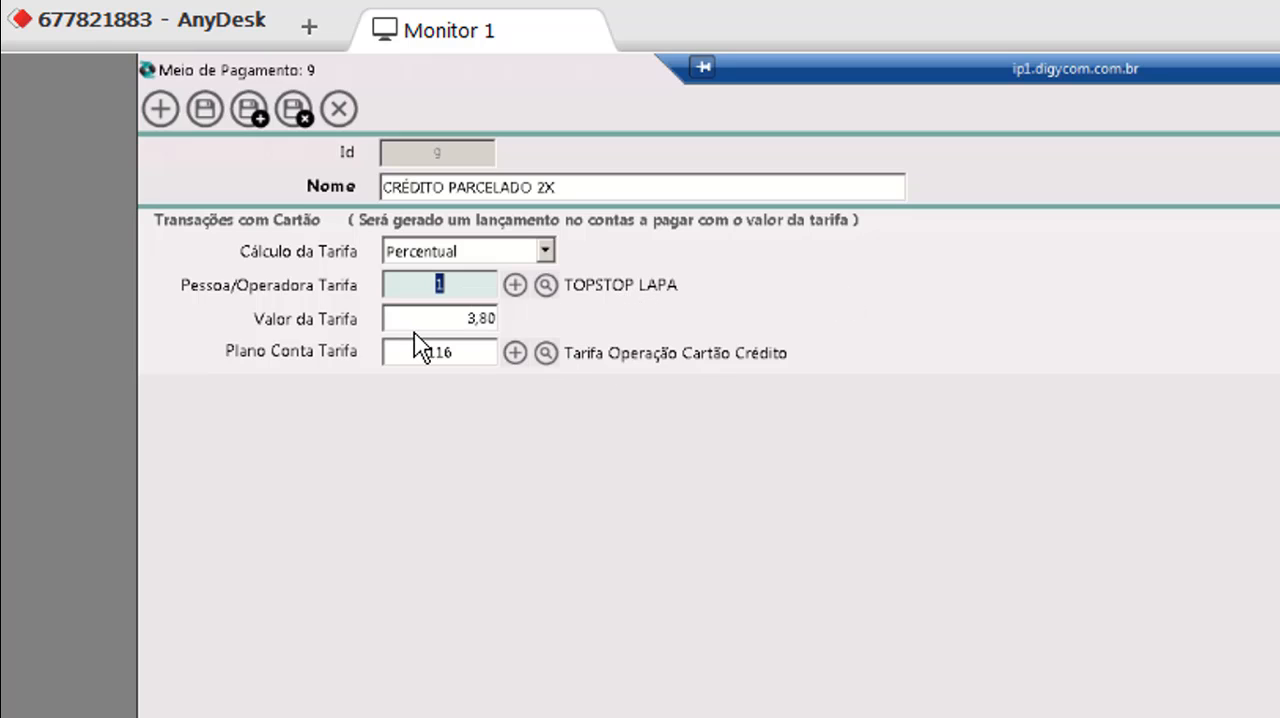
pyautogui.click(439, 318)
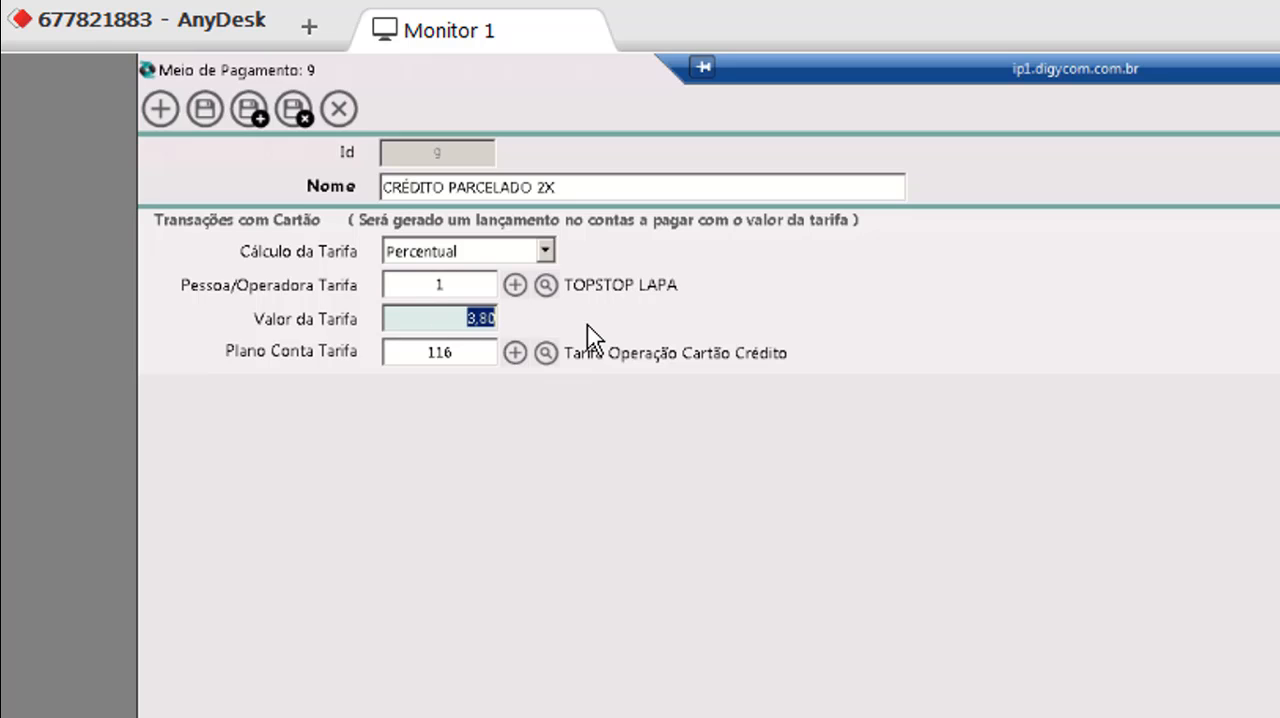
pyautogui.click(433, 354)
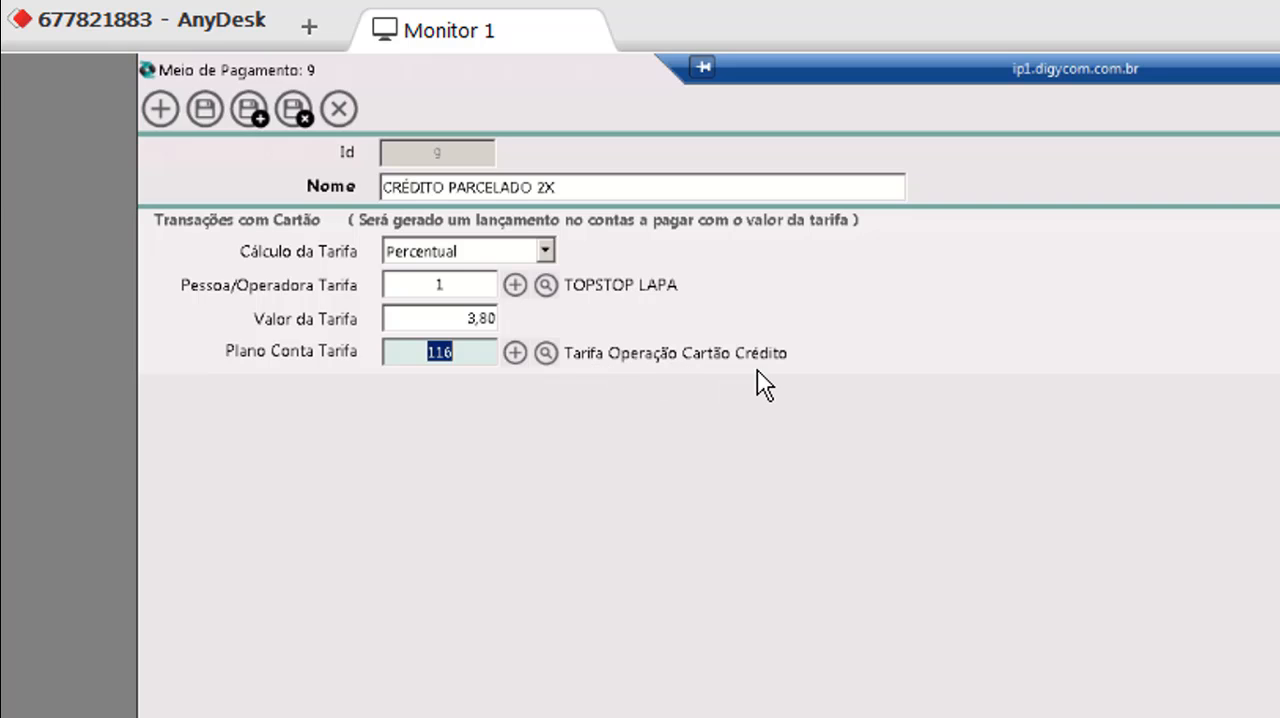
pyautogui.click(545, 251)
pyautogui.click(546, 250)
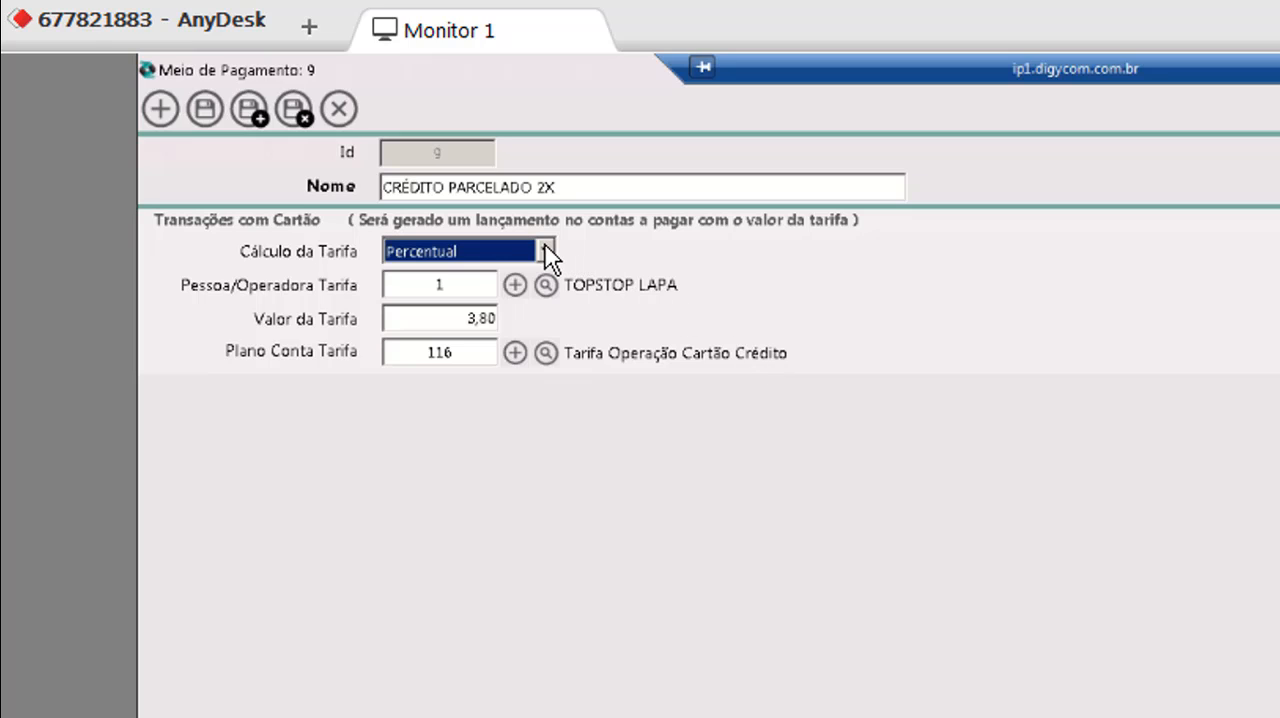
pyautogui.click(546, 250)
pyautogui.click(546, 250)
# Rename the payment means to CRÉDITO PARCELADO 2X - VISA CIELO, and save and close it.
pyautogui.doubleClick(560, 187)
pyautogui.click(590, 179)
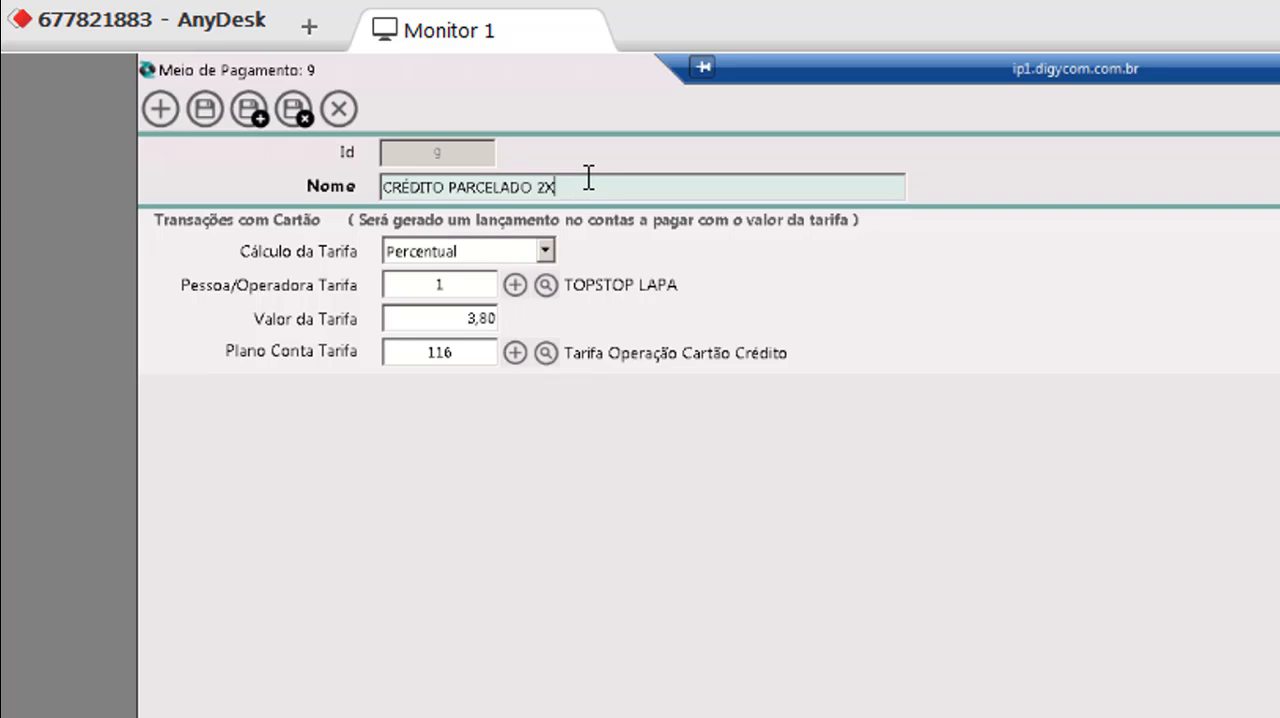
pyautogui.write('- VISA CIELO')
pyautogui.click(470, 318)
pyautogui.click(294, 109)
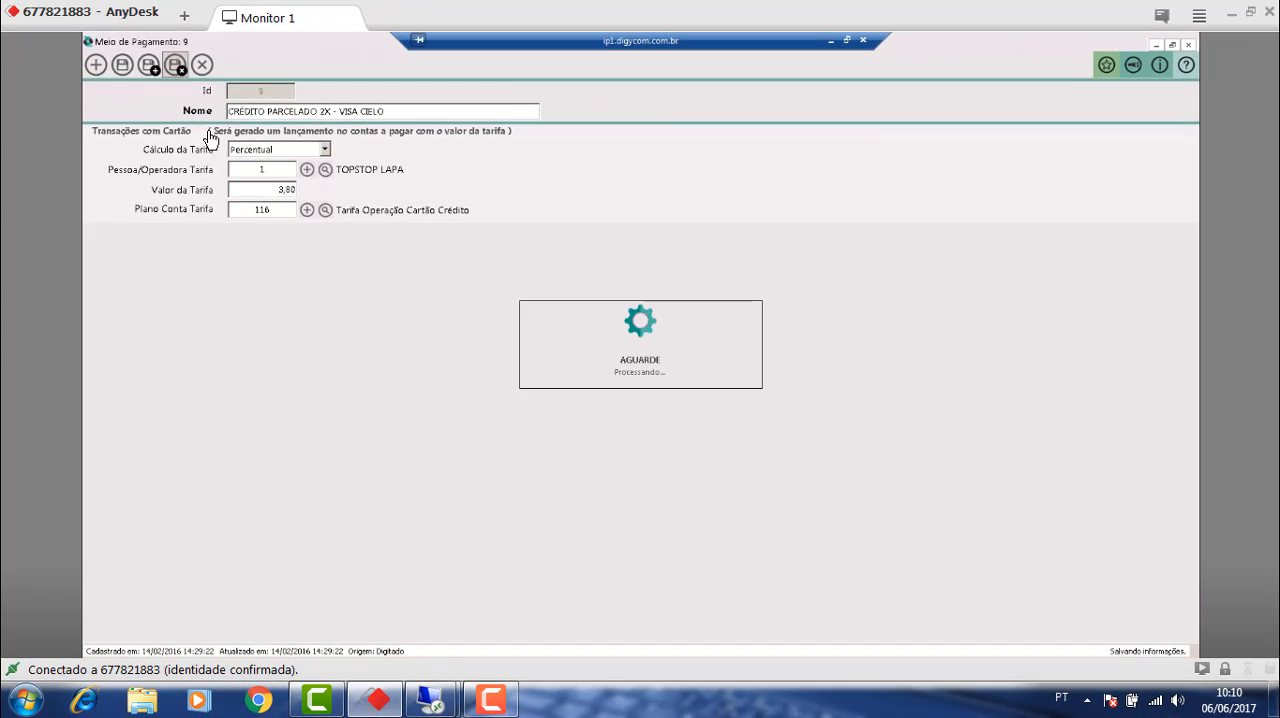
# Enter 10 as the payment condition's Meio Pagamento and open that payment means for editing.
pyautogui.moveTo(459, 297); pyautogui.dragTo(391, 291)
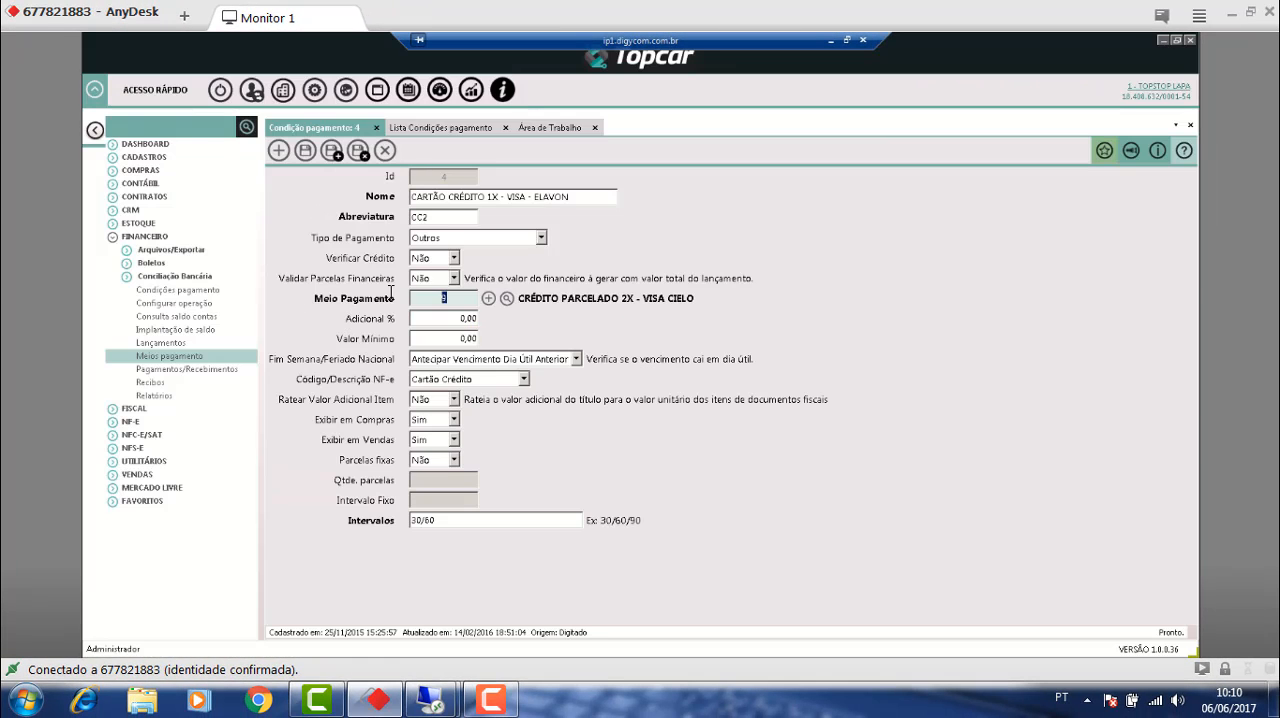
pyautogui.write('10')
pyautogui.press('Tab')
pyautogui.click(489, 299)
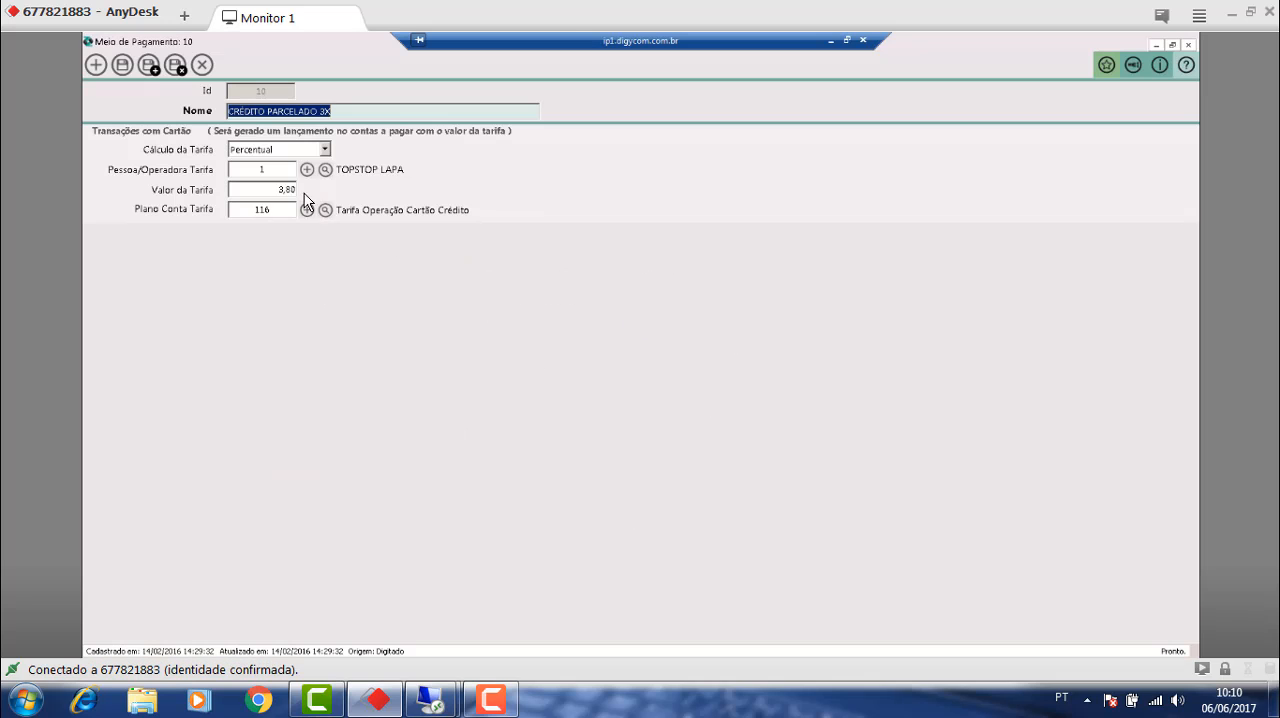
# Rename payment means 10 to CRÉDITO PARCELADO 2X - VISA ELAVON], set its Valor da Tarifa to 2,5, and save and close it.
pyautogui.click(327, 114)
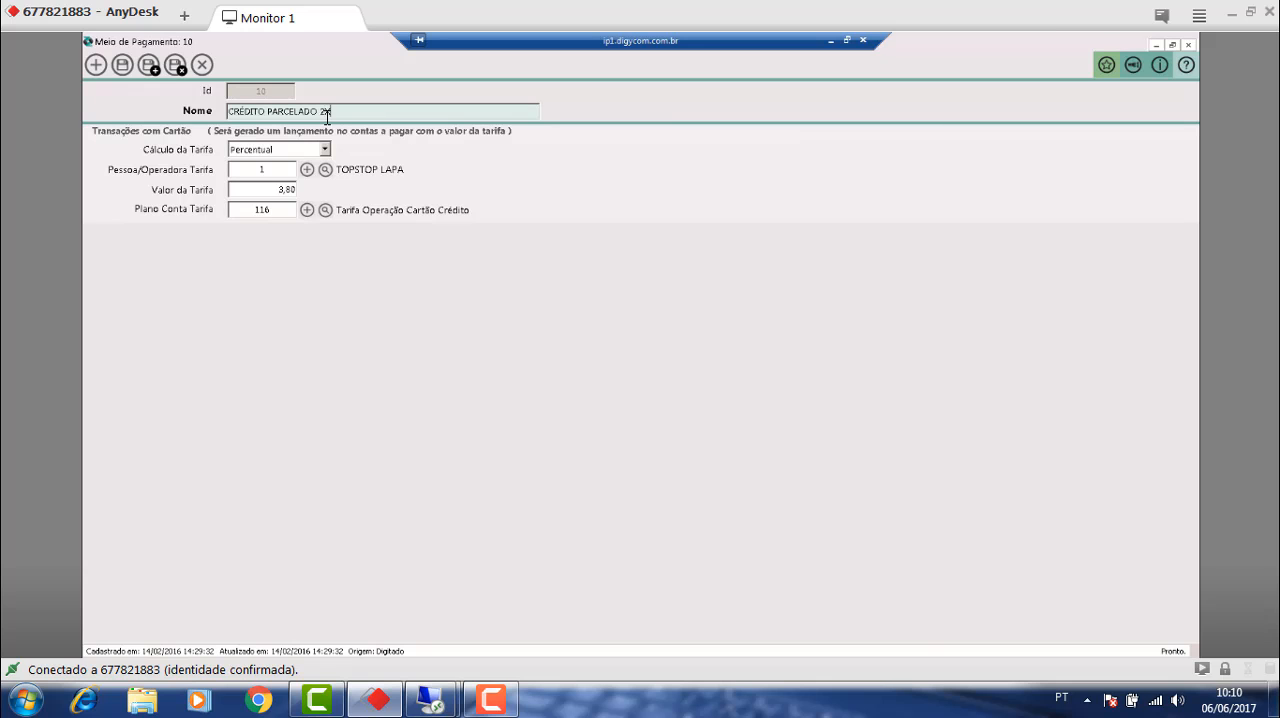
pyautogui.write('- 1')
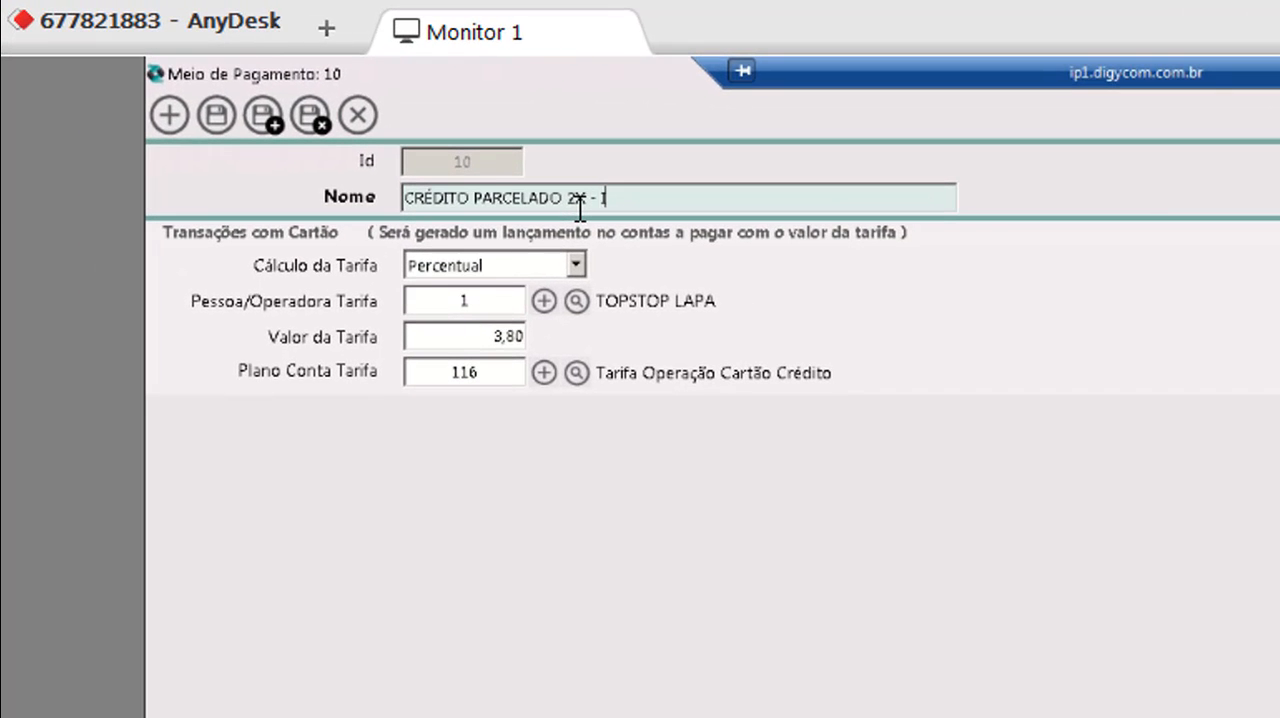
pyautogui.press('BackSpace')
pyautogui.write('VISA ELAVON')
pyautogui.press('Tab')
pyautogui.press('Tab')
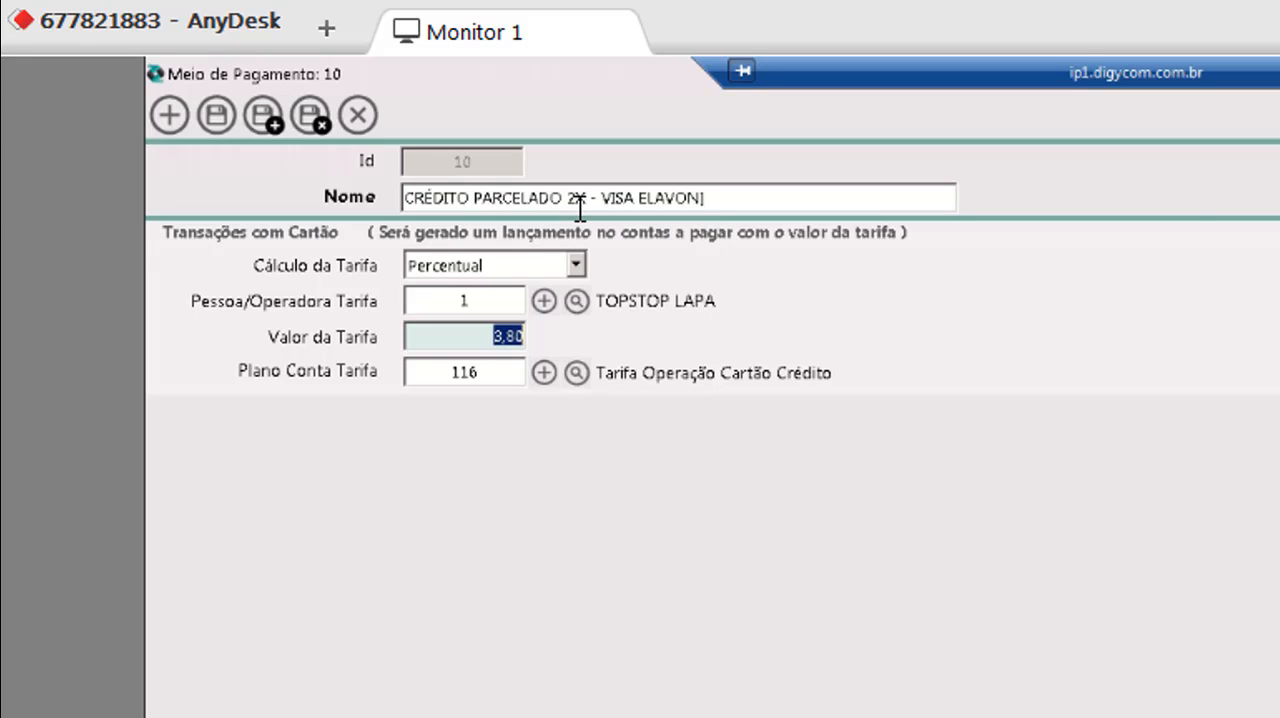
pyautogui.write('2,5')
pyautogui.click(310, 115)
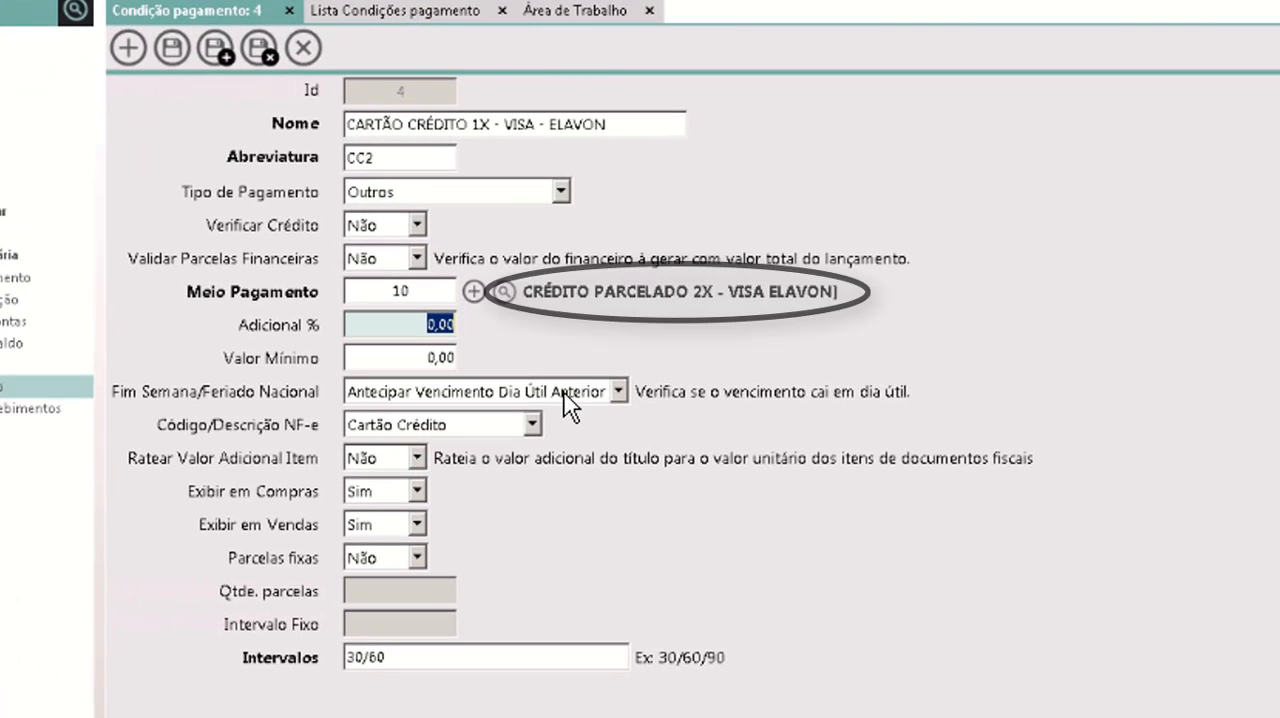
# Look through the selectable payment means, and examine the payment condition's Nome and Adicional % fields.
pyautogui.click(505, 292)
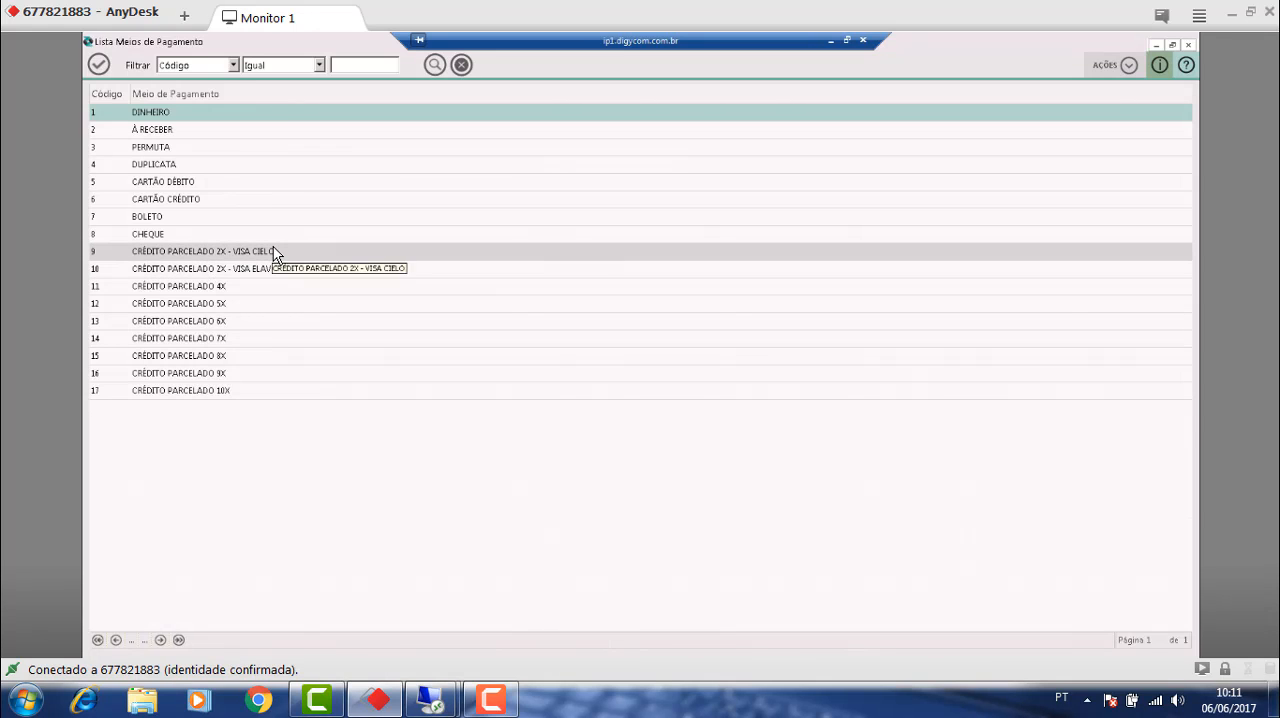
pyautogui.click(1188, 45)
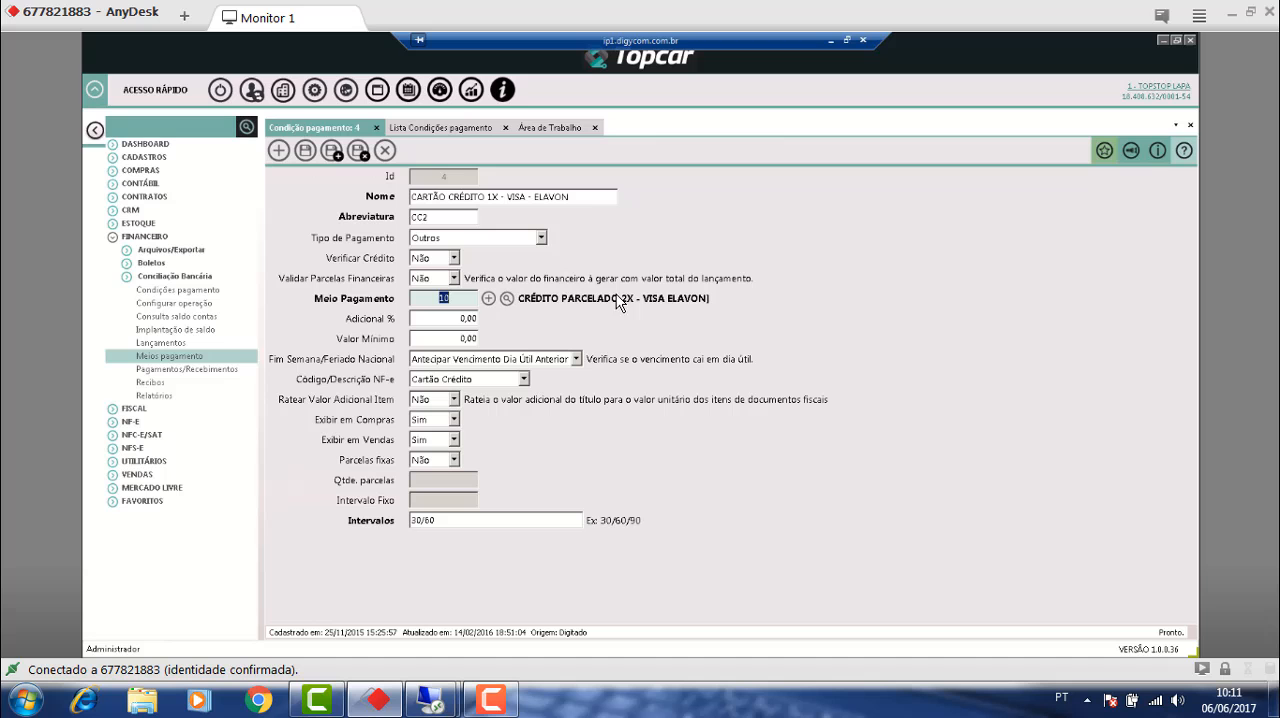
pyautogui.click(496, 196)
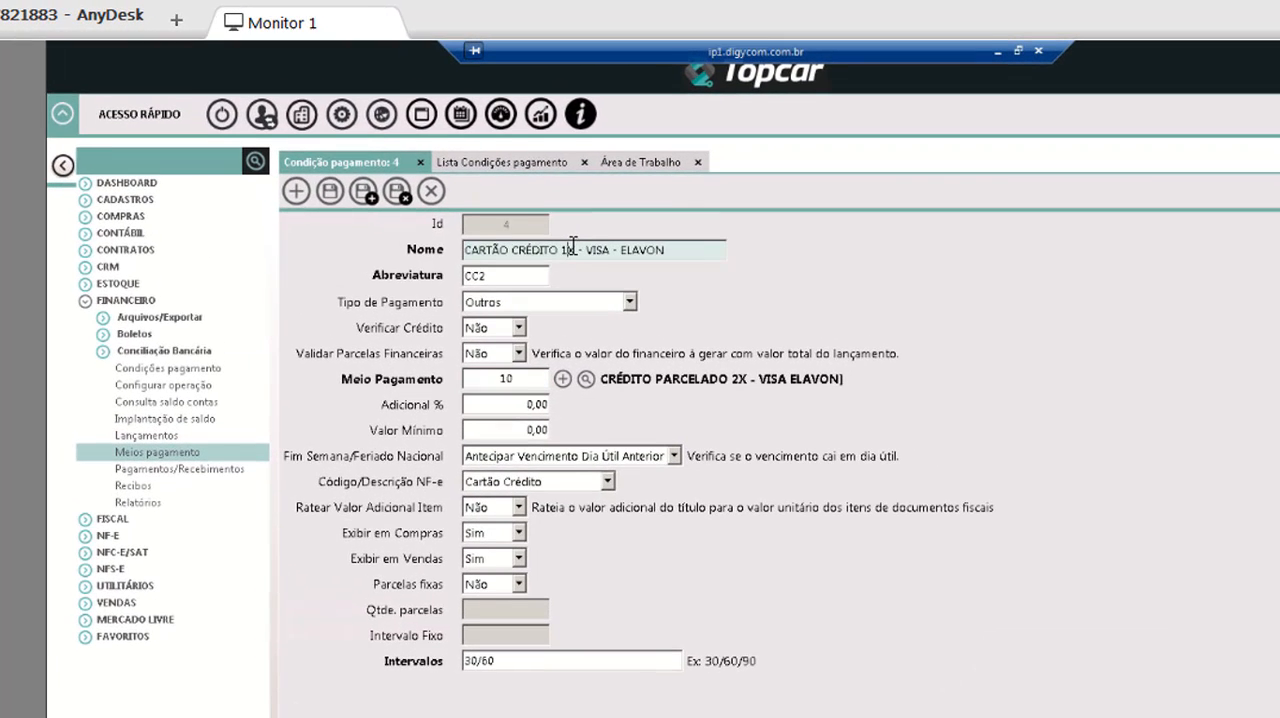
pyautogui.moveTo(572, 248); pyautogui.dragTo(715, 254)
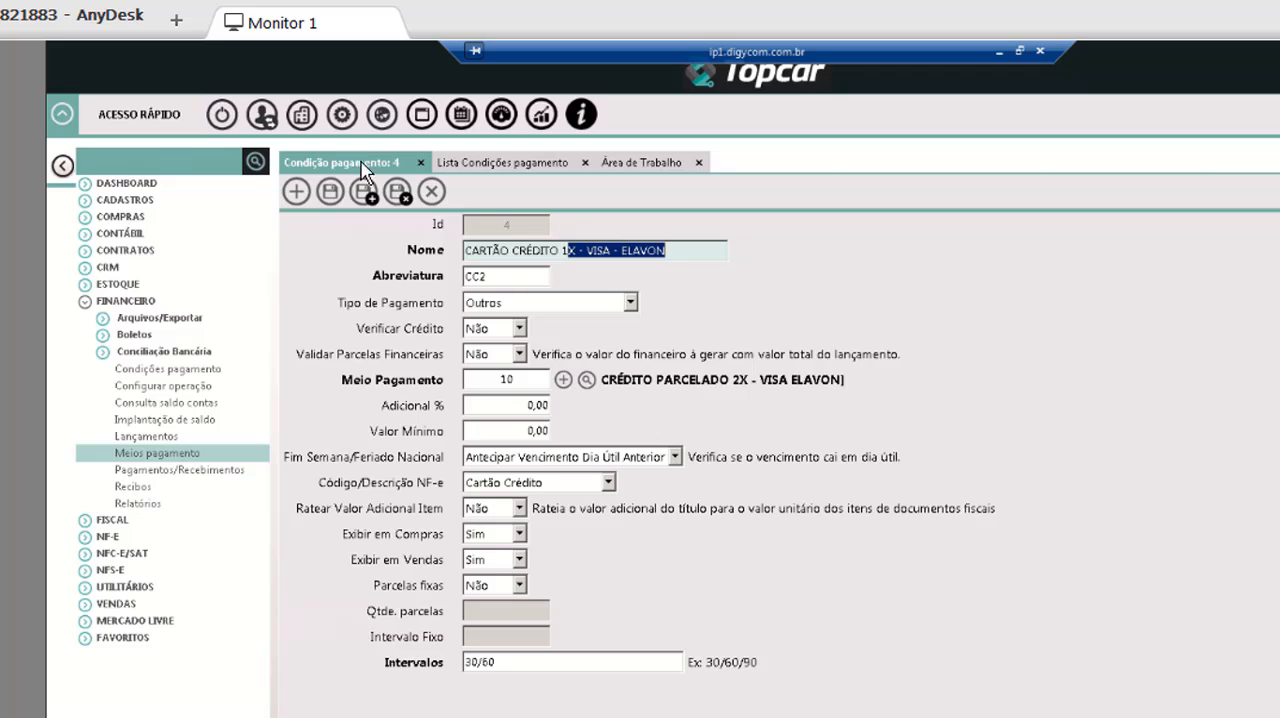
pyautogui.click(515, 413)
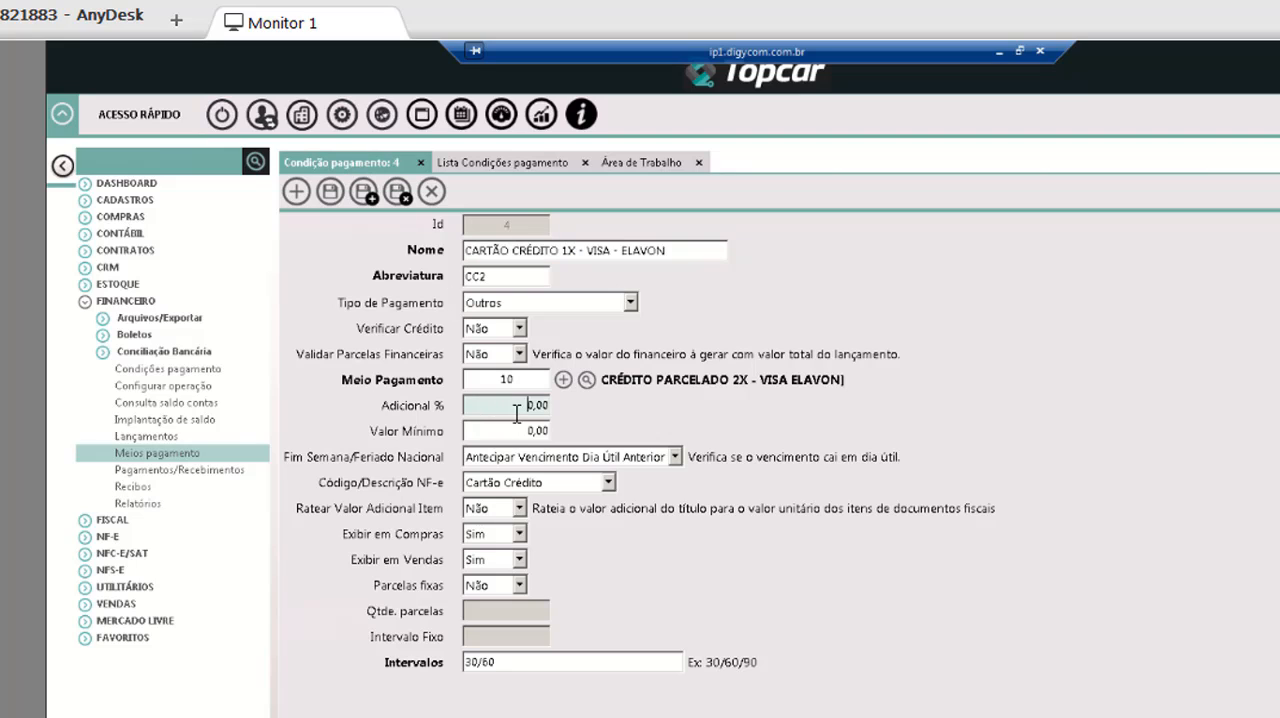
pyautogui.moveTo(516, 413); pyautogui.dragTo(558, 420)
# Set the payment condition's Valor Mínimo to 200,00 and Verificar Crédito to Sim, and close the record without saving.
pyautogui.press('Tab')
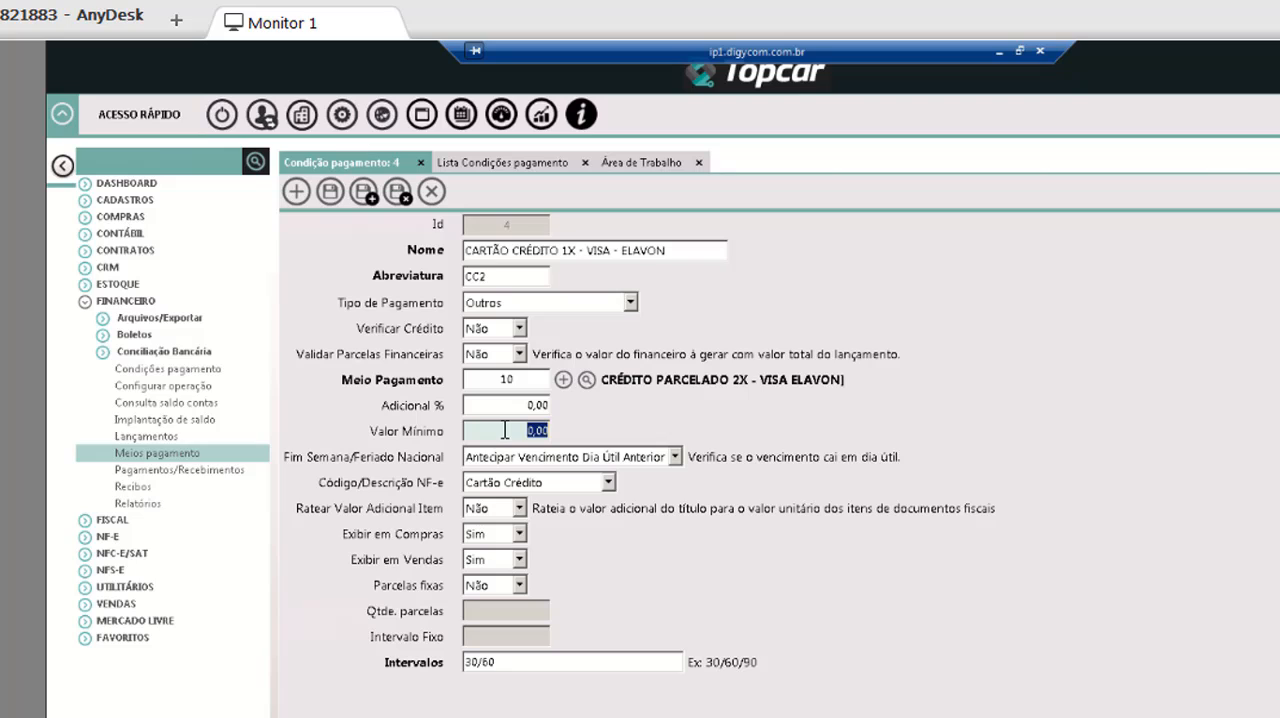
pyautogui.write('200')
pyautogui.press('Tab')
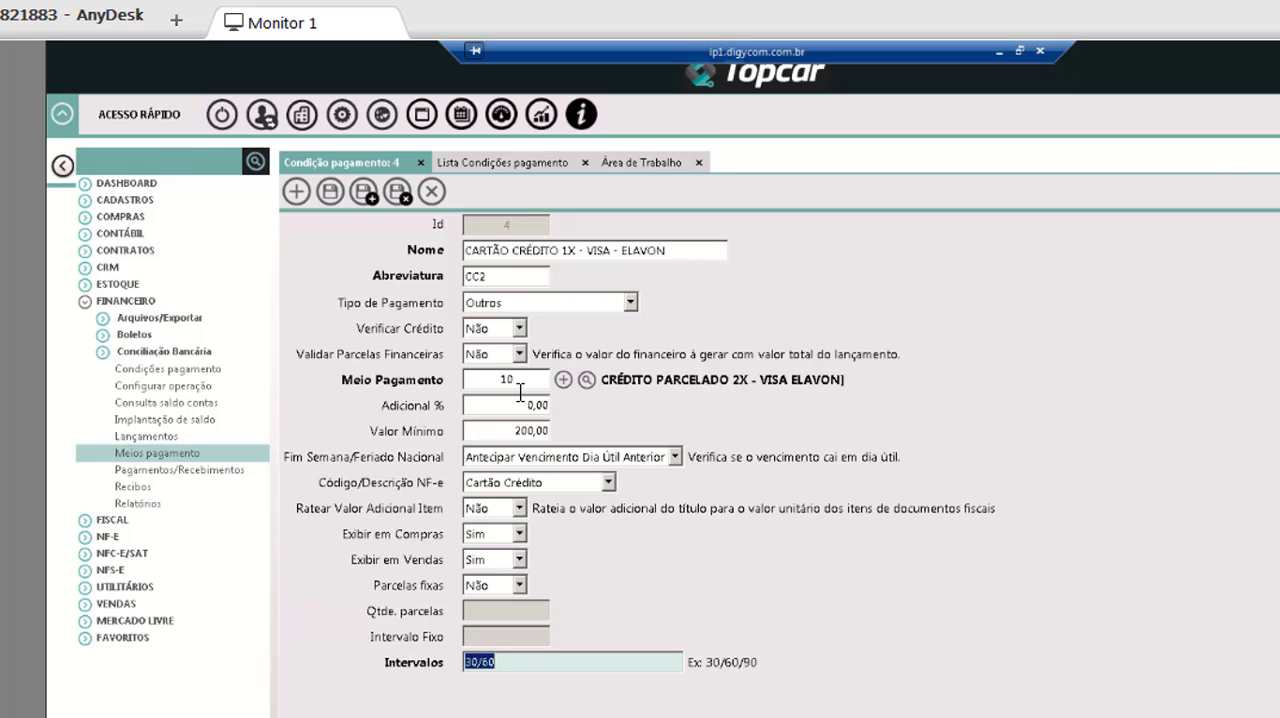
pyautogui.click(520, 329)
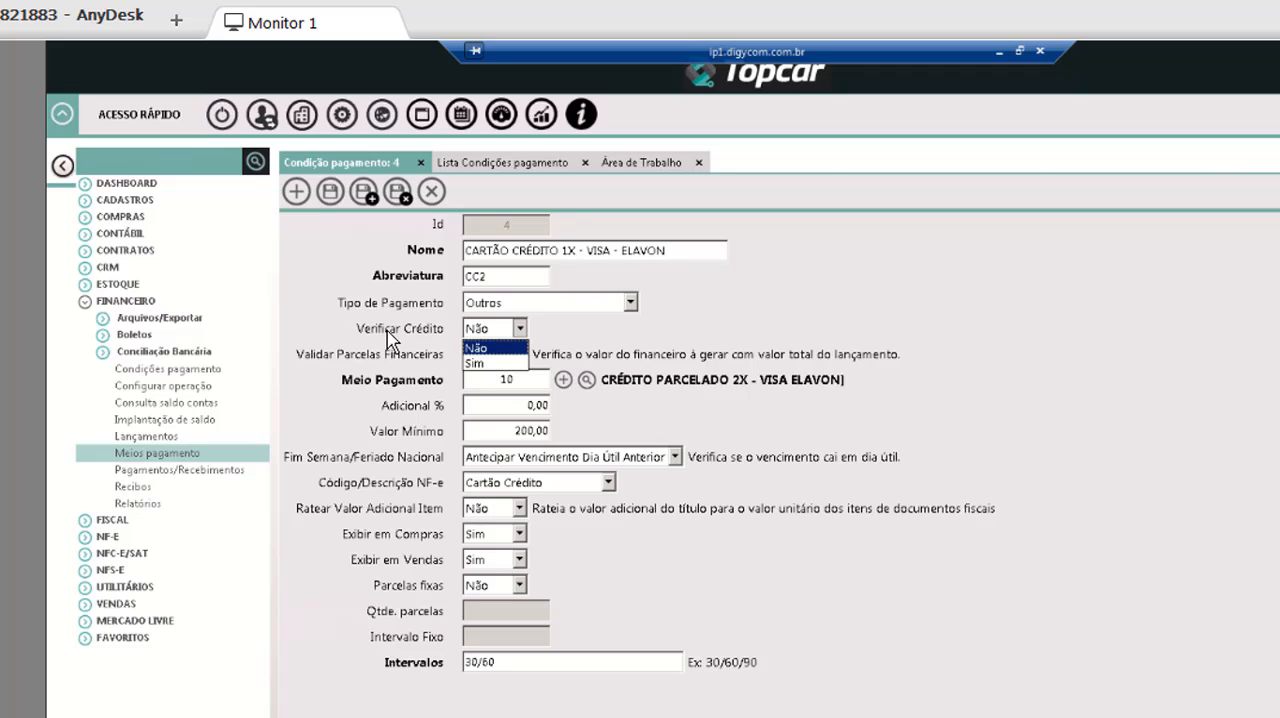
pyautogui.click(486, 365)
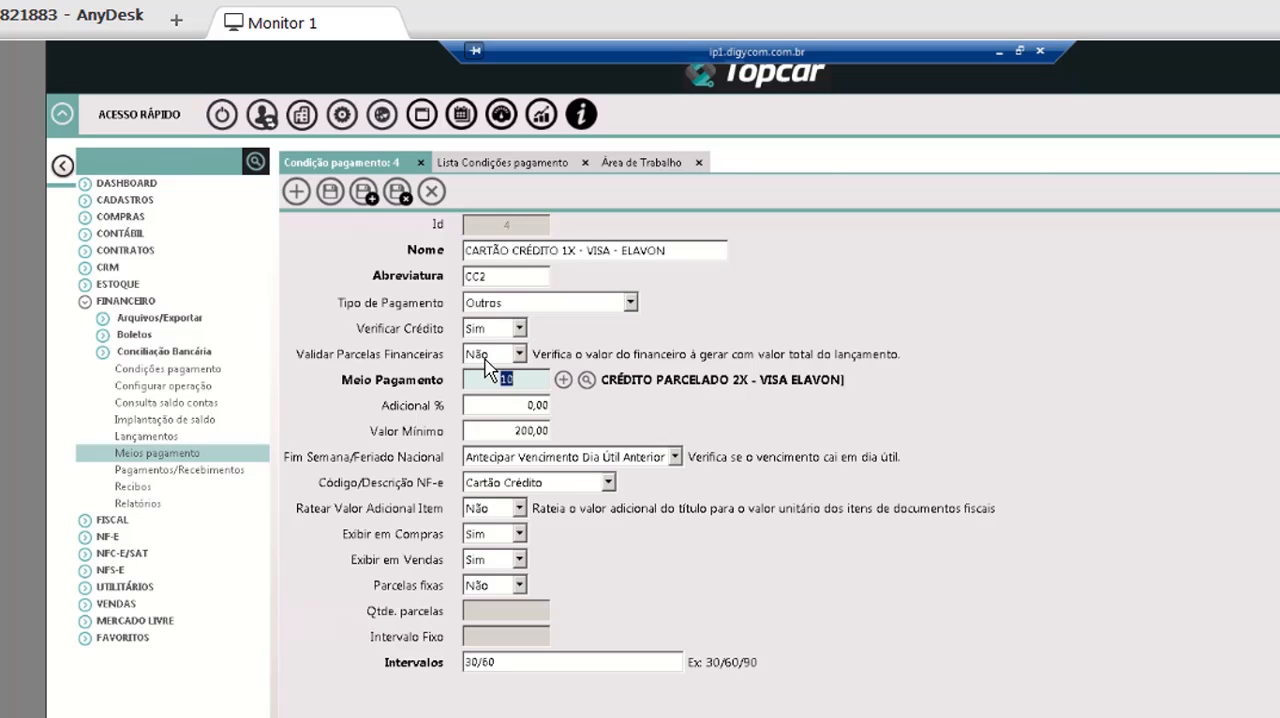
pyautogui.click(431, 191)
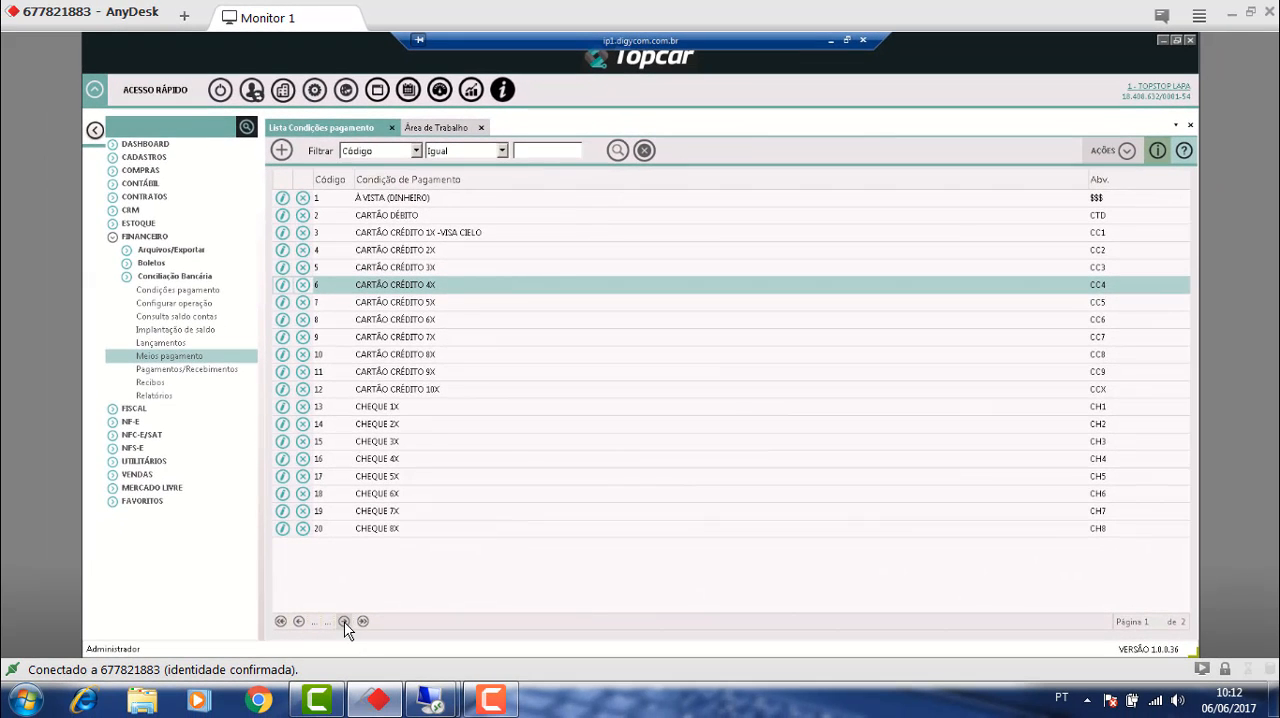
# Open the BOLETO 1X payment condition and set both Verificar Crédito and Validar Parcelas Financeiras to Sim.
pyautogui.click(354, 675)
pyautogui.click(282, 232)
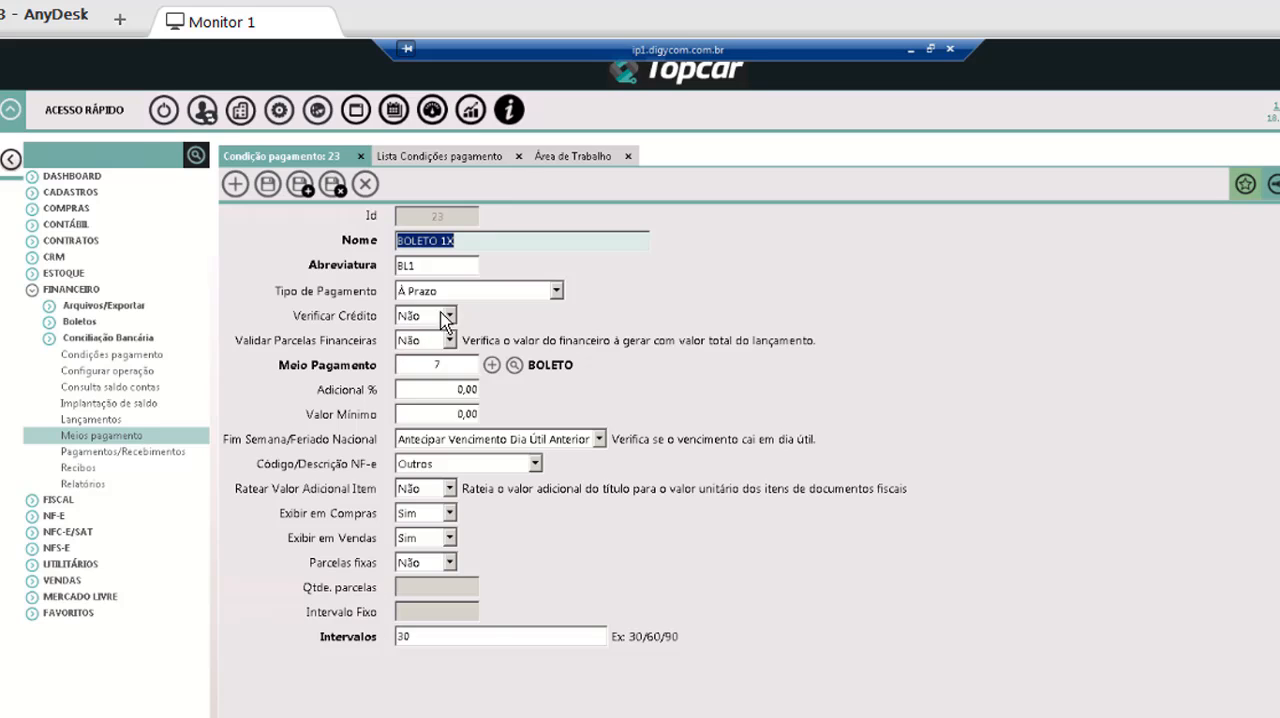
pyautogui.click(450, 316)
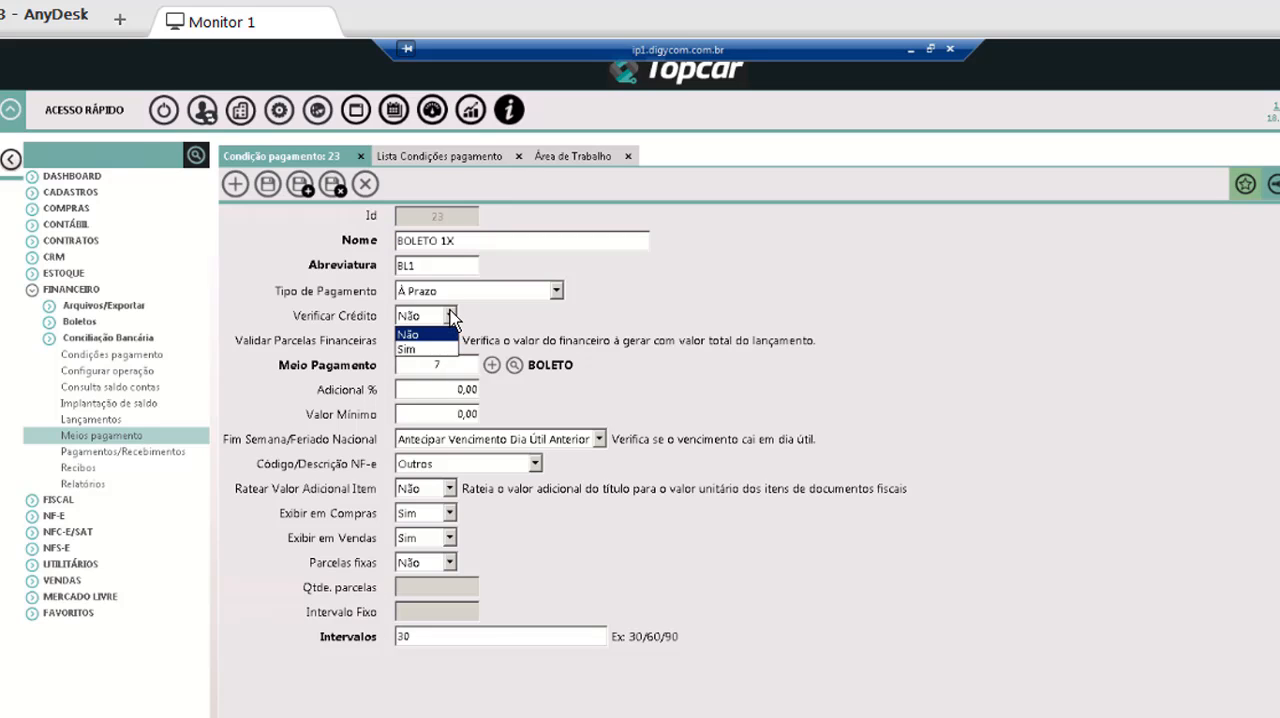
pyautogui.click(424, 349)
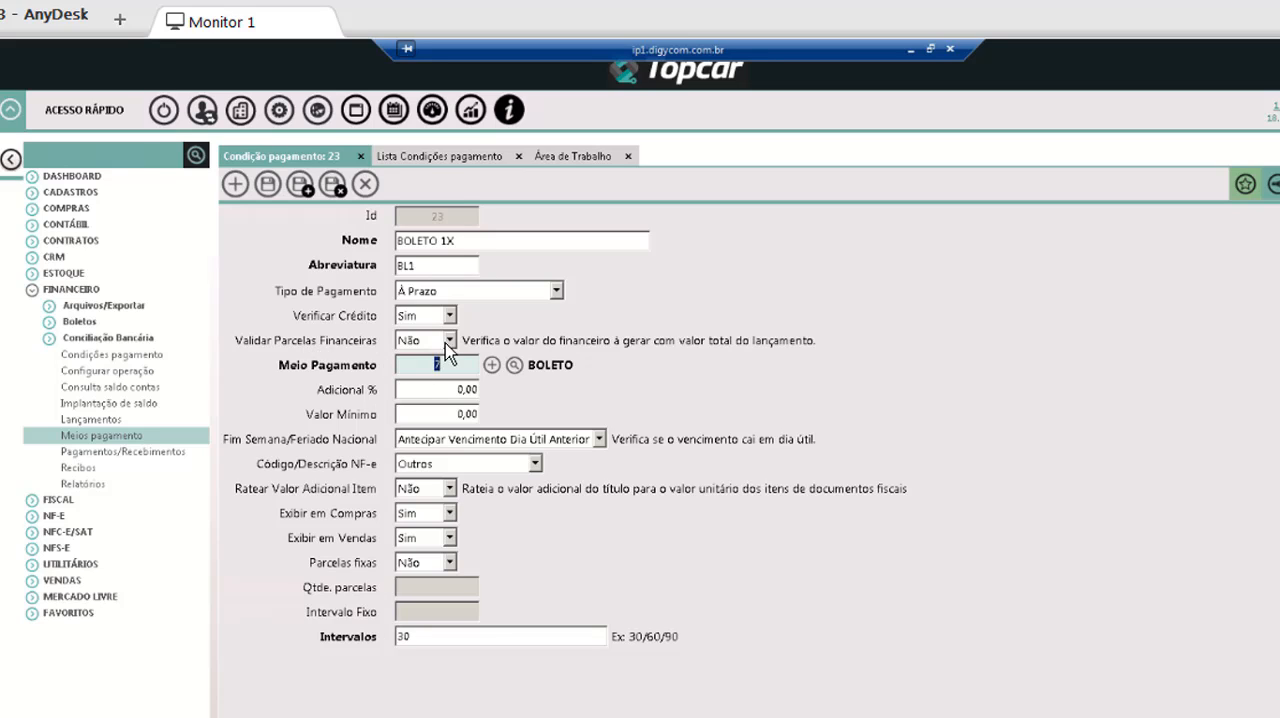
pyautogui.click(452, 341)
pyautogui.click(425, 373)
# Examine the Valor da Tarifa and the Cálculo da Tarifa options of the BOLETO payment means, and close it unchanged.
pyautogui.click(495, 365)
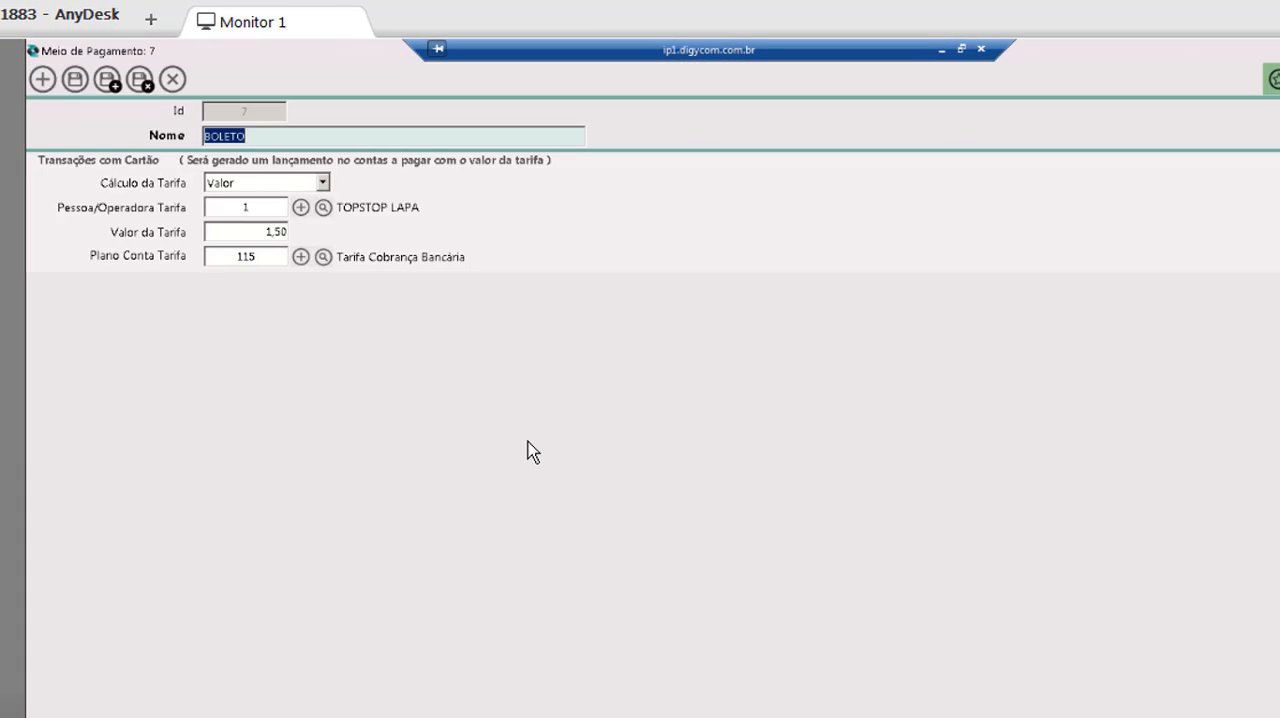
pyautogui.click(243, 231)
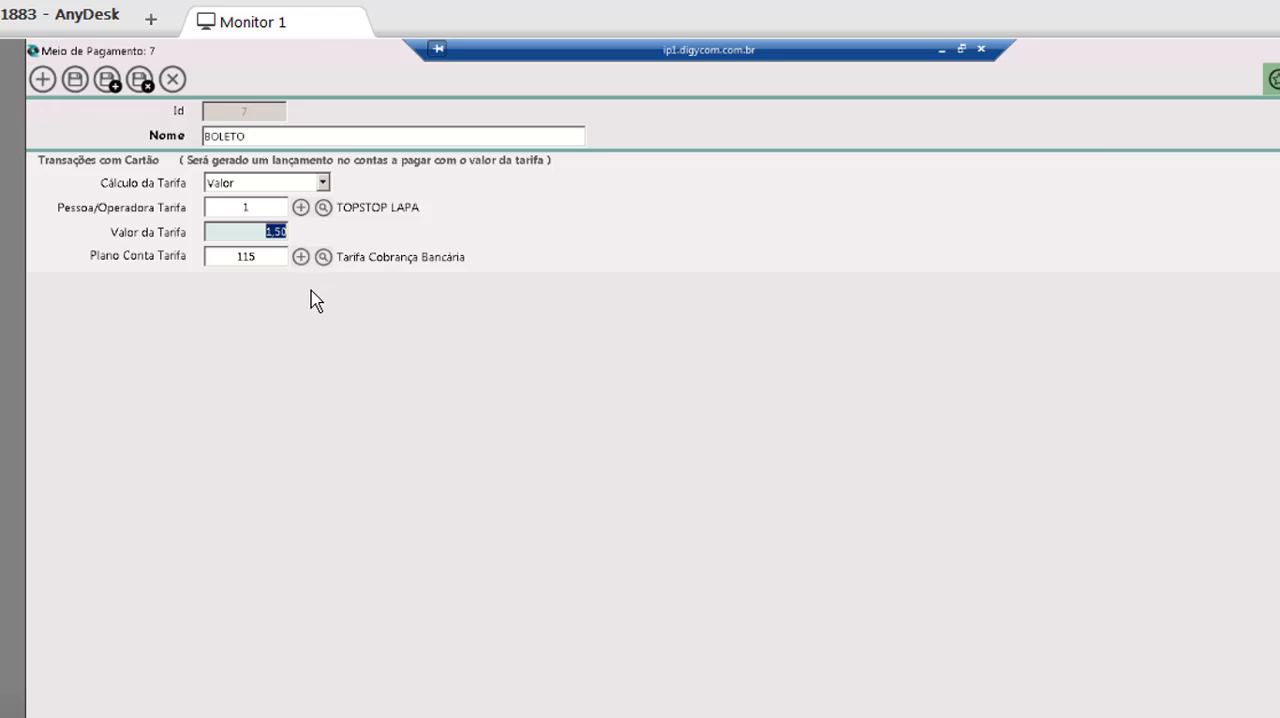
pyautogui.click(256, 238)
pyautogui.click(323, 183)
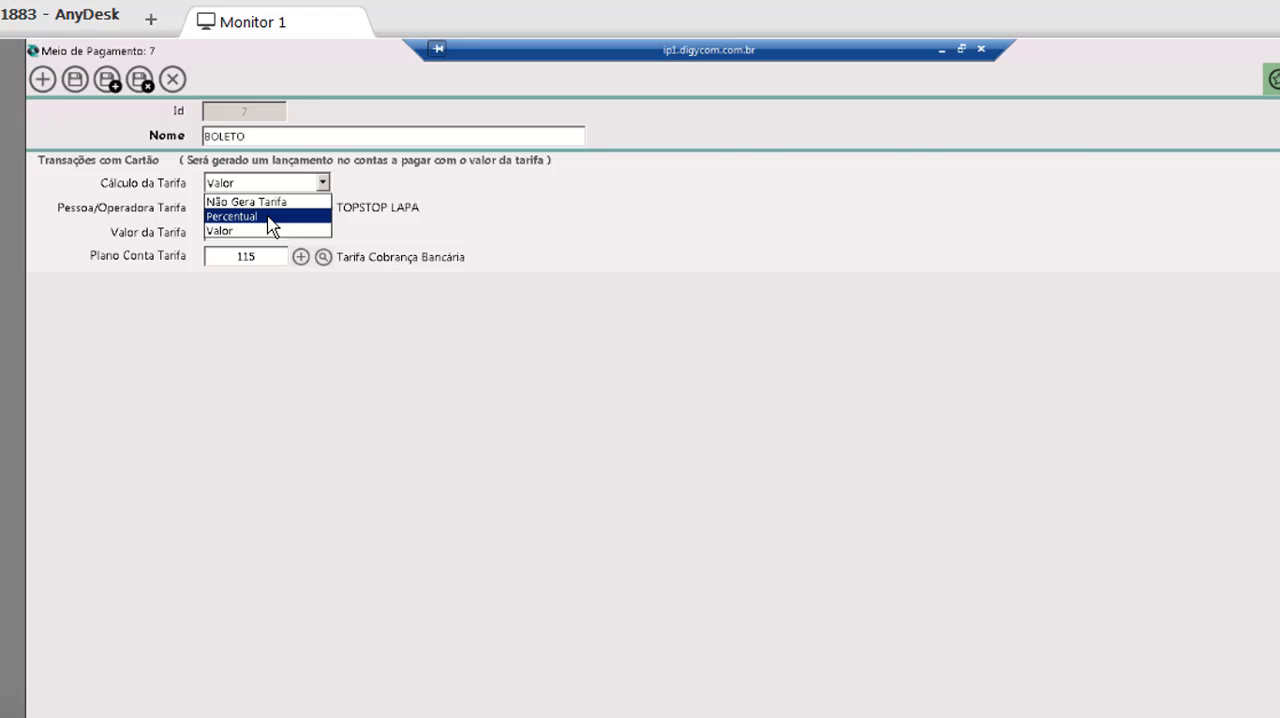
pyautogui.click(325, 183)
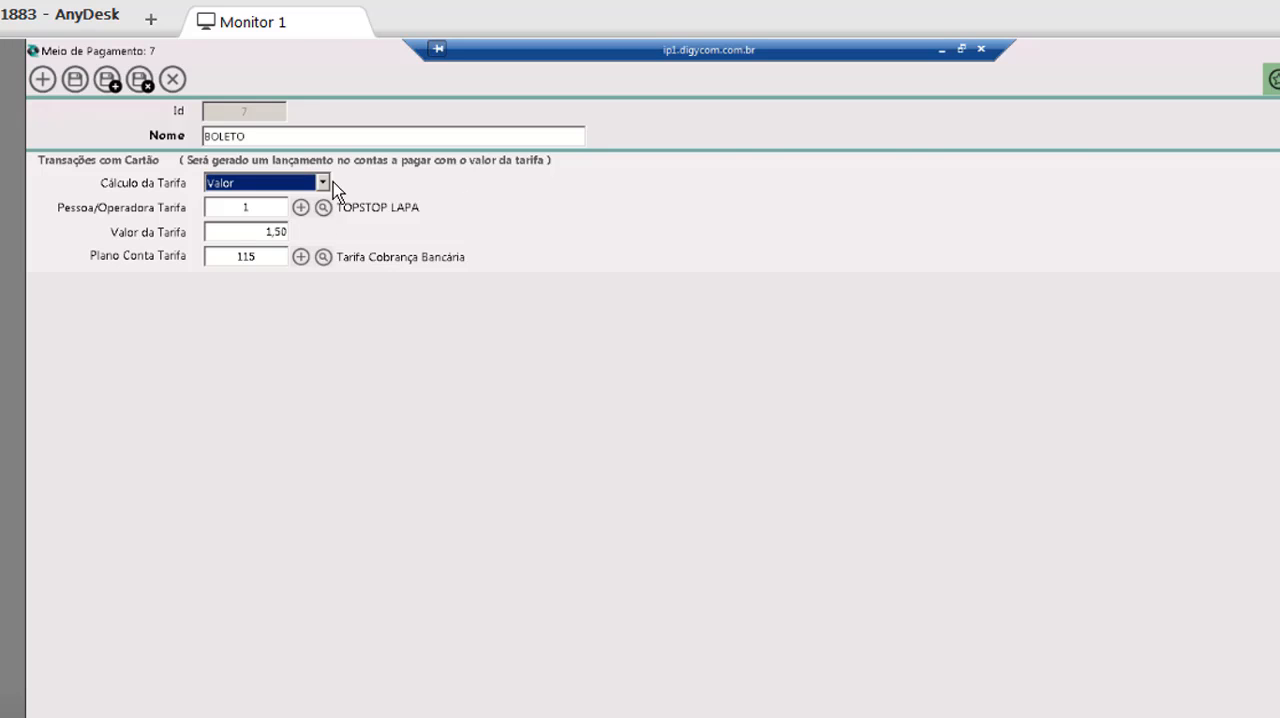
pyautogui.click(173, 80)
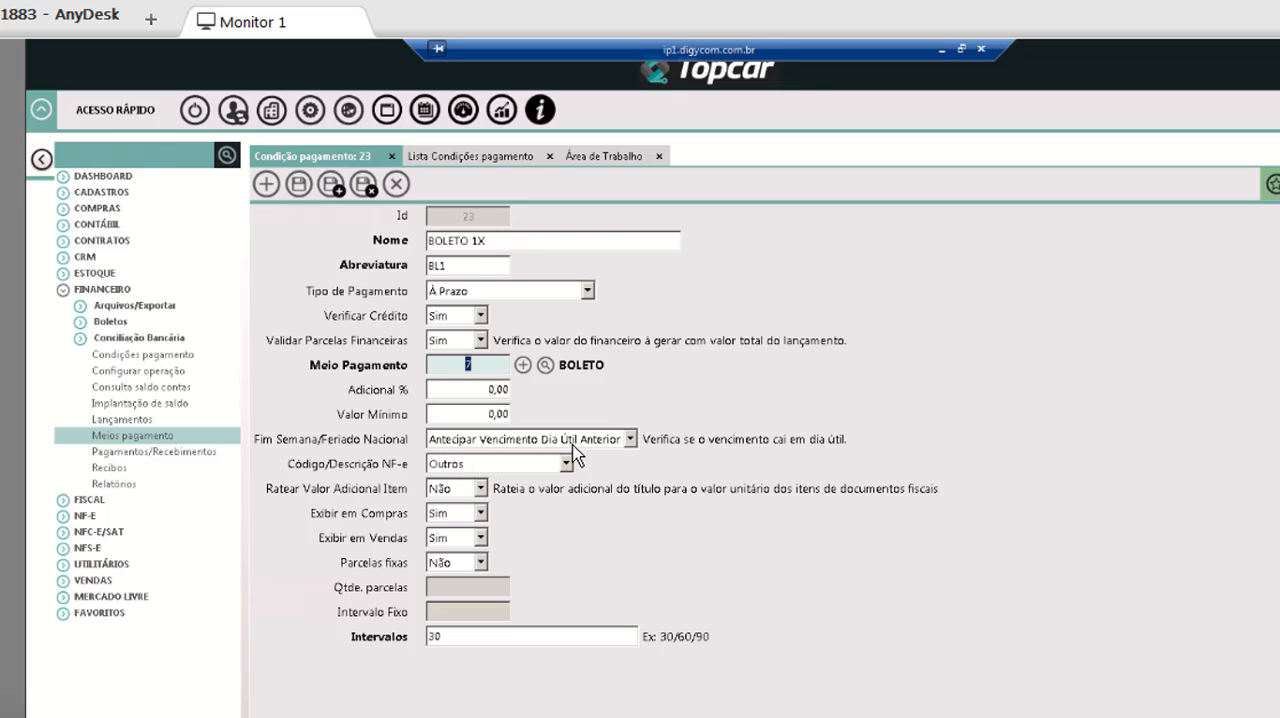
# Review the Fim Semana/Feriado Nacional options and set the payment condition's Código/Descrição NF-e to Dinheiro.
pyautogui.click(631, 440)
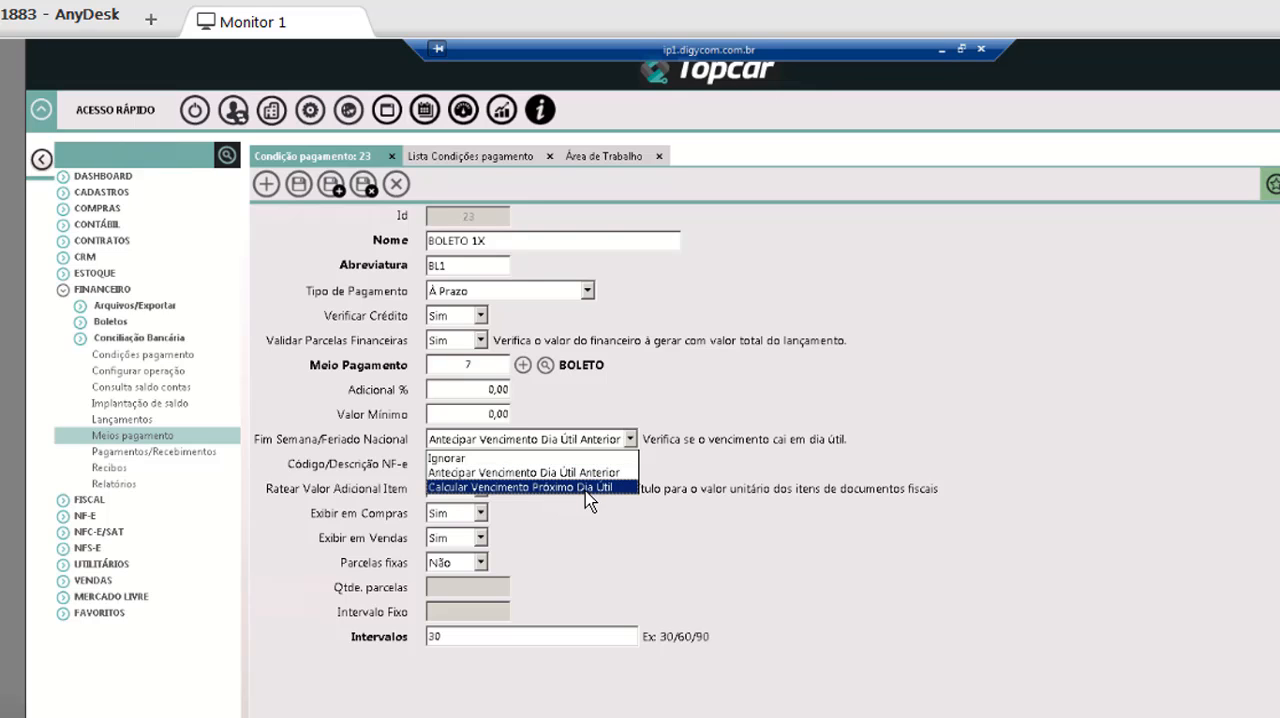
pyautogui.click(664, 415)
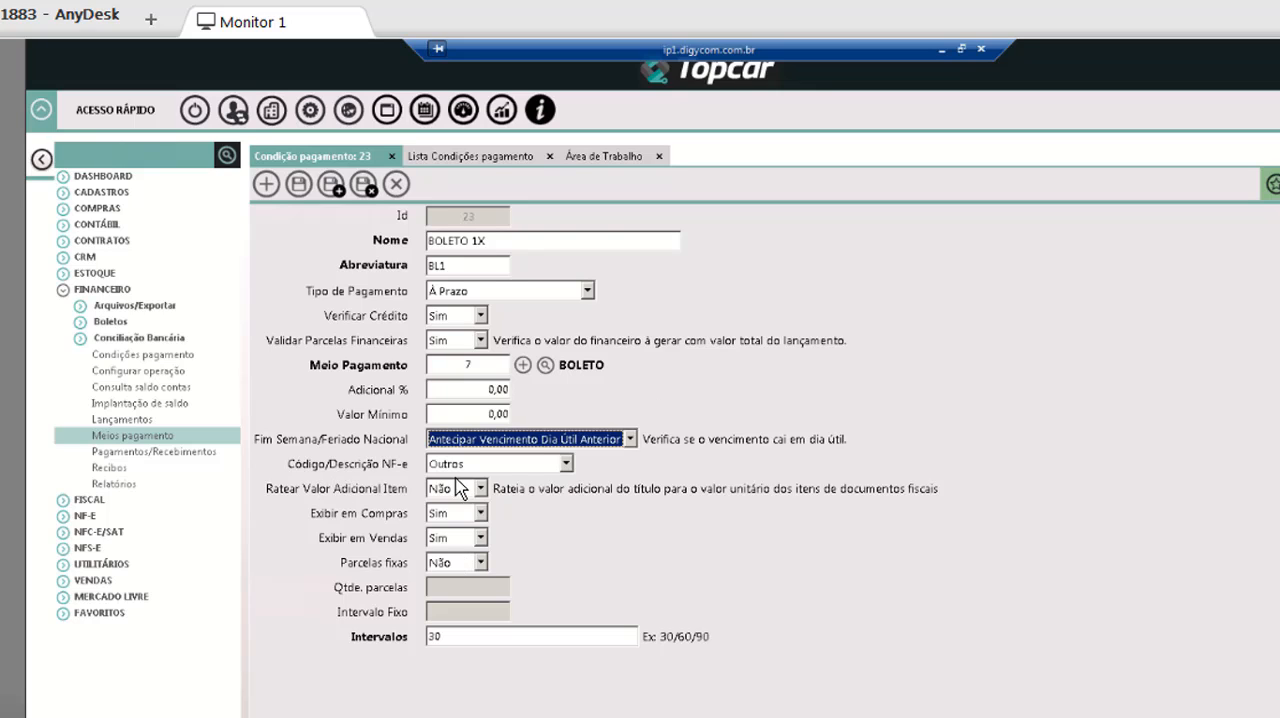
pyautogui.click(566, 464)
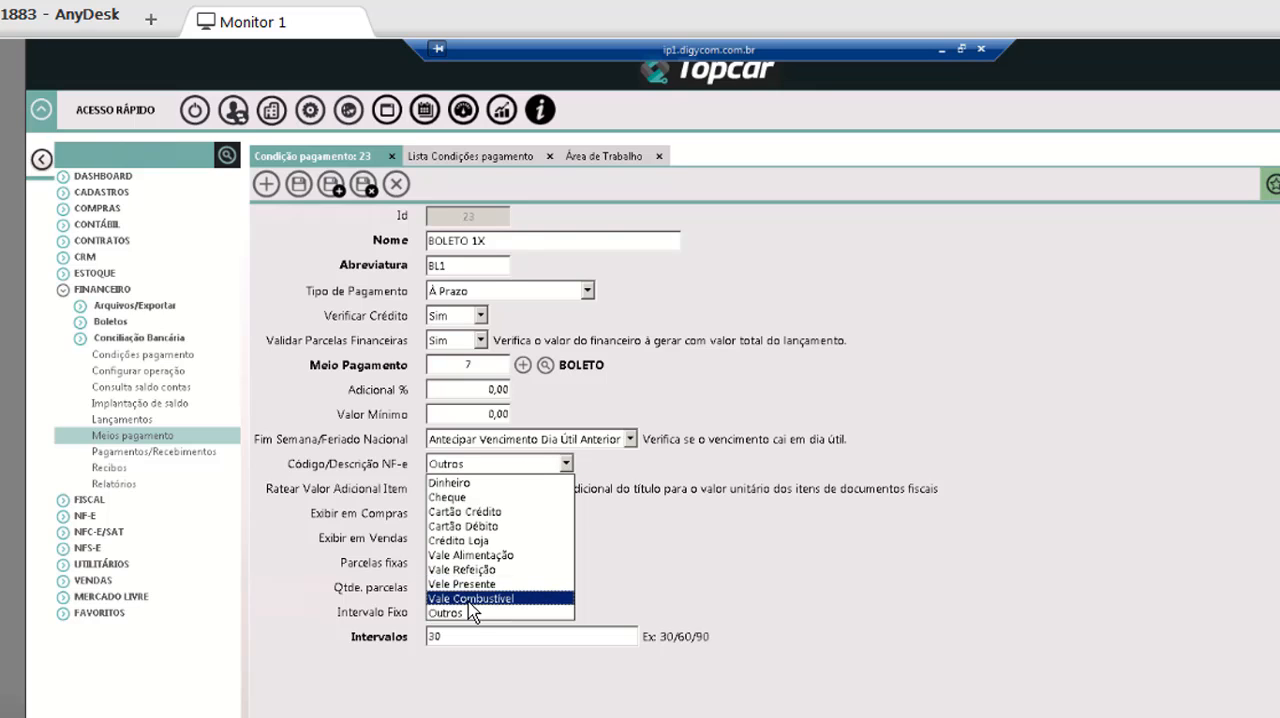
pyautogui.click(495, 484)
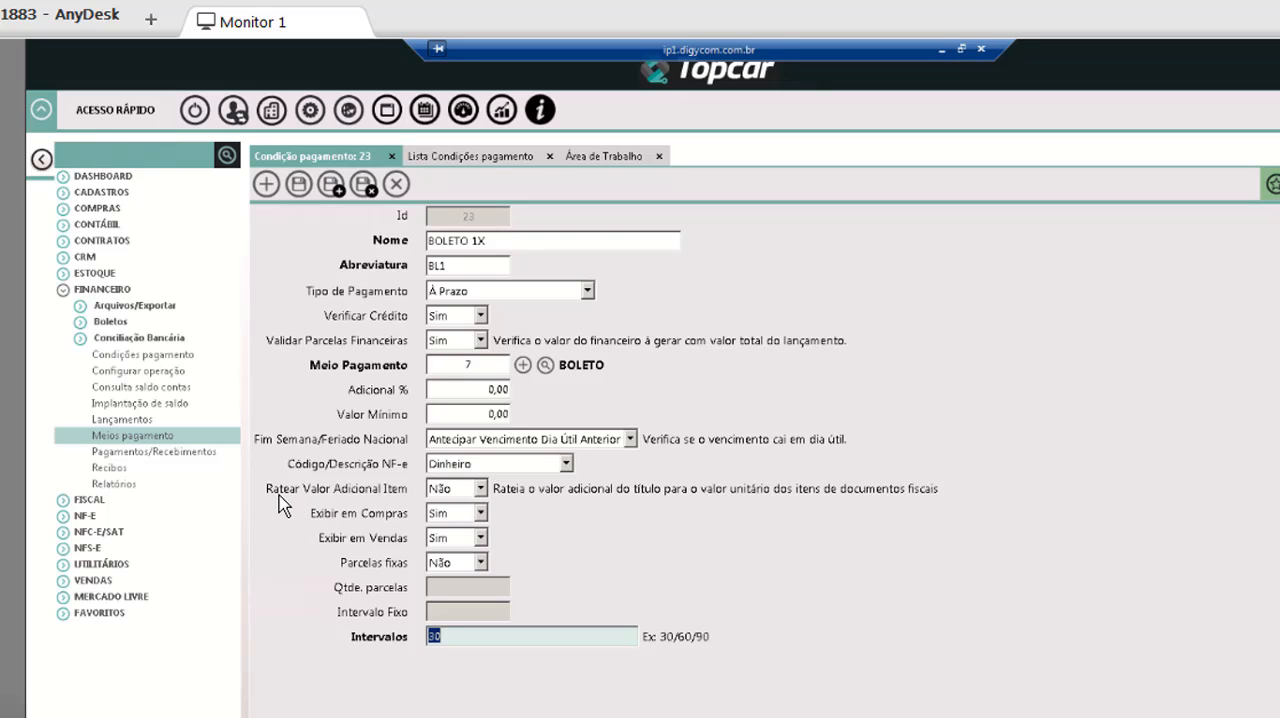
# Set the payment condition's Adicional % to 1, and switch Ratear Valor Adicional Item to Sim and back to Não.
pyautogui.click(481, 488)
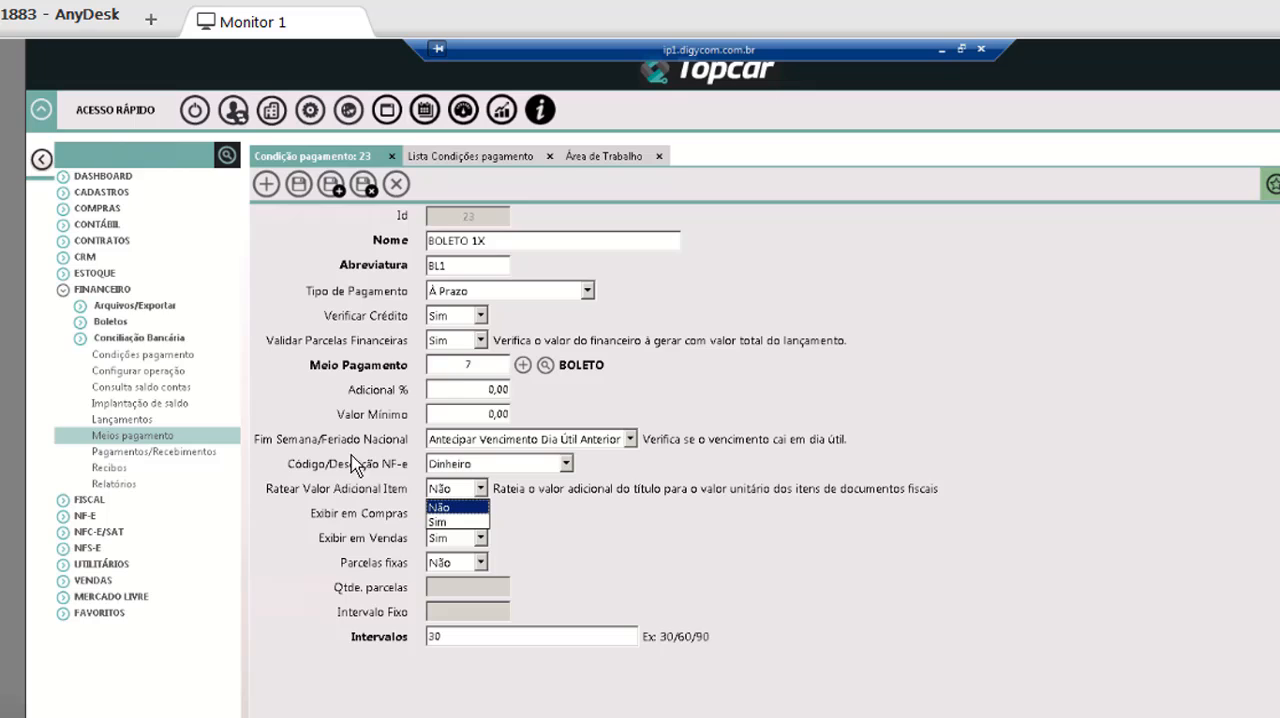
pyautogui.click(545, 410)
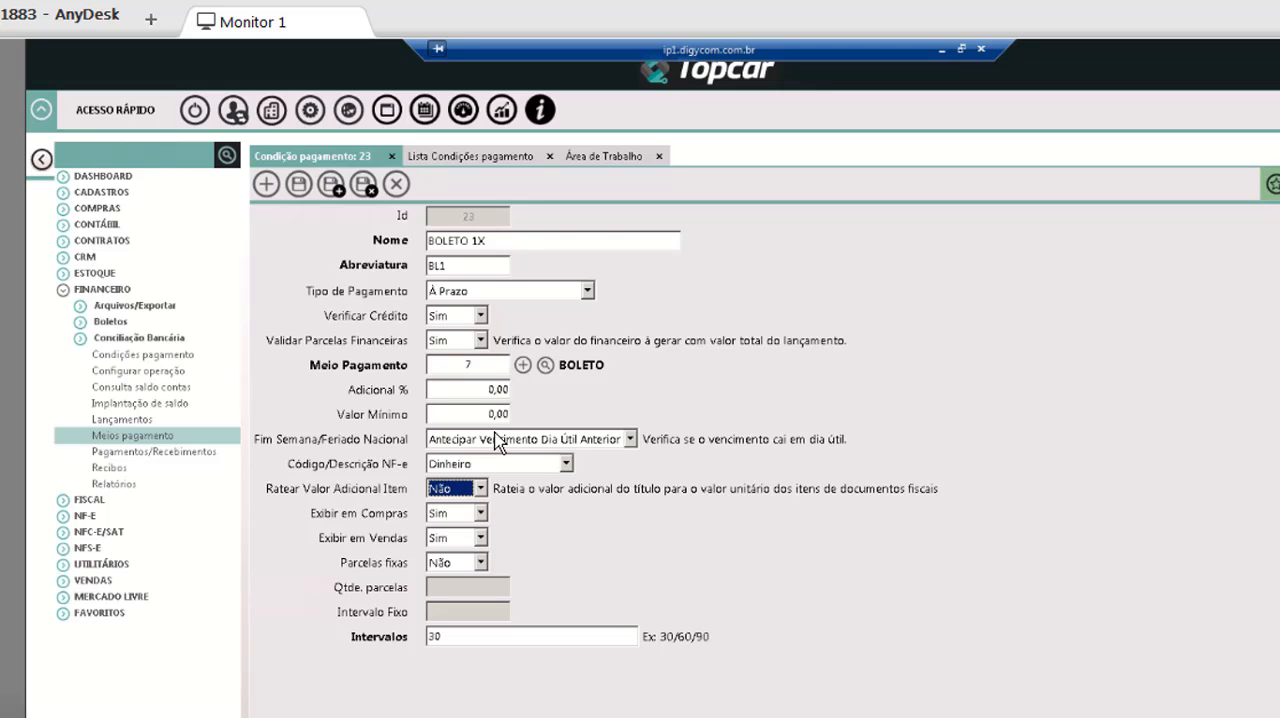
pyautogui.click(484, 390)
pyautogui.write('1')
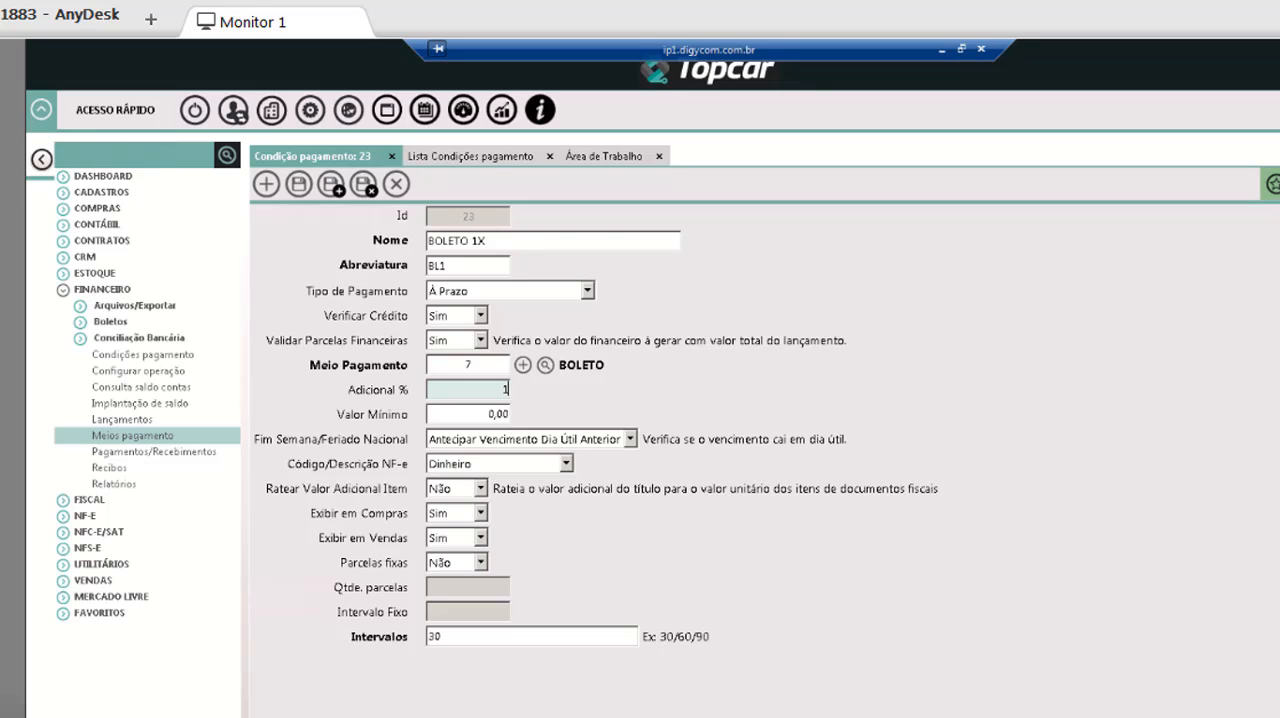
pyautogui.click(481, 488)
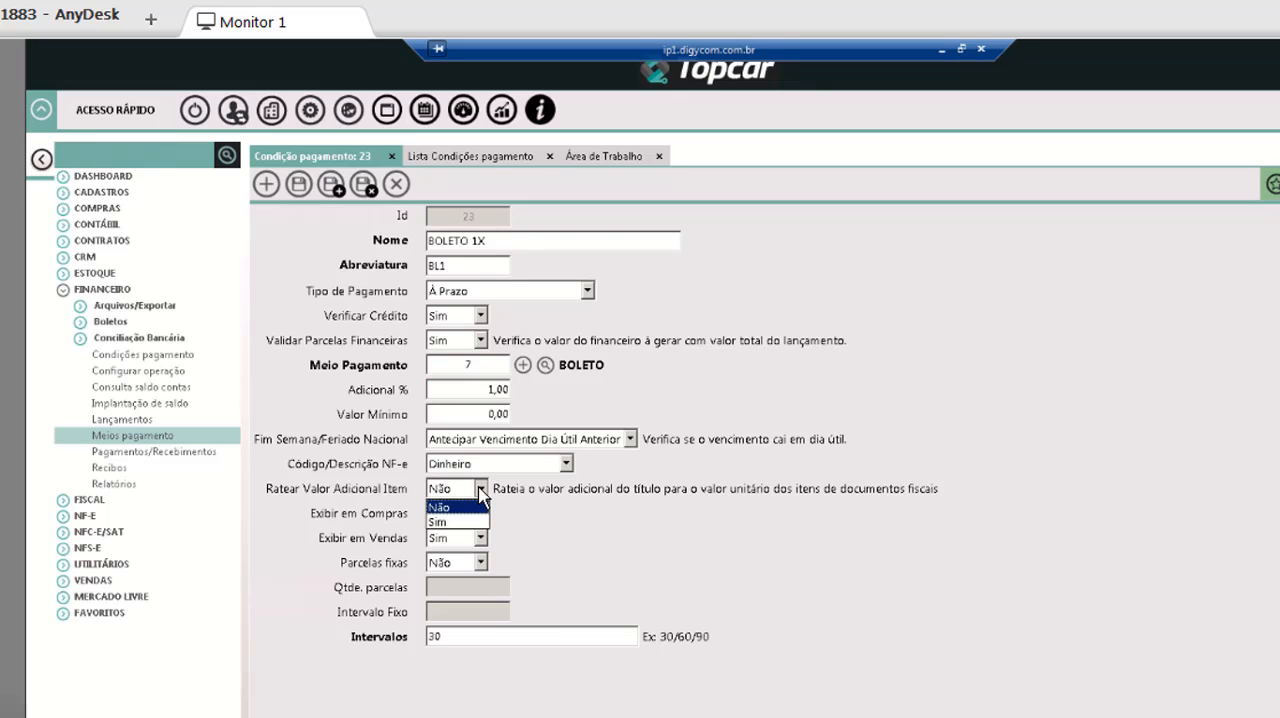
pyautogui.click(437, 522)
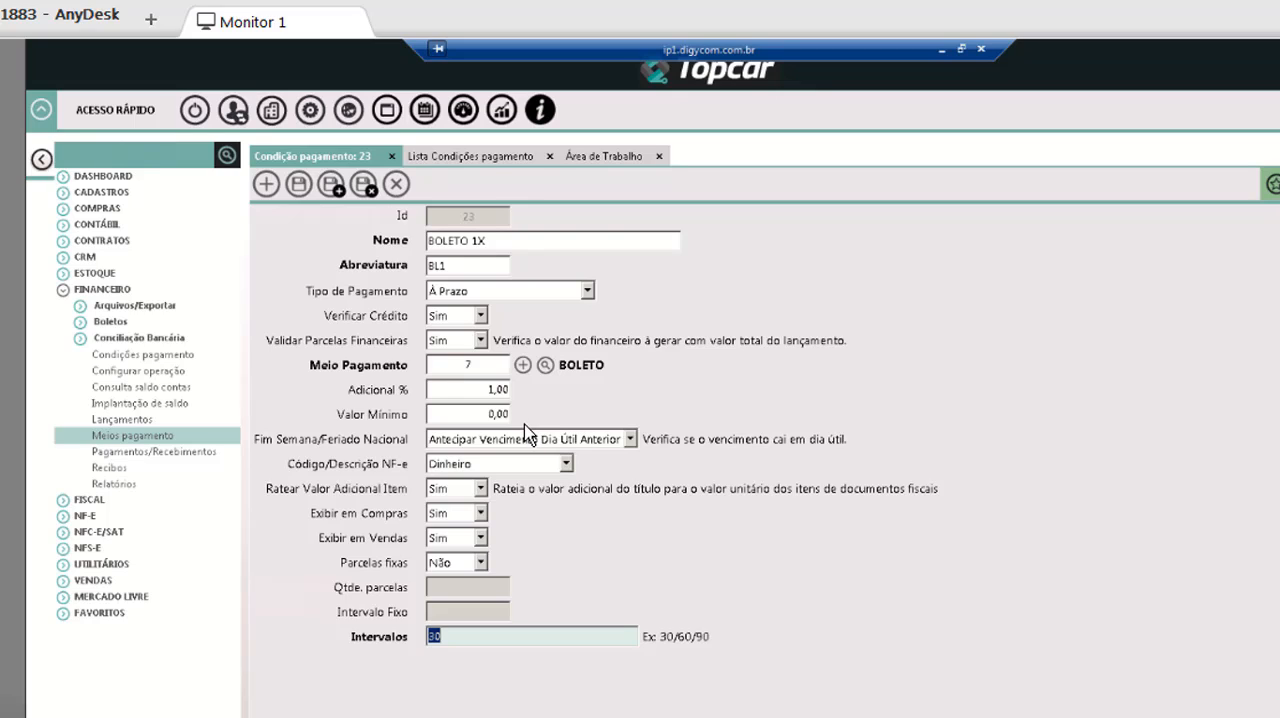
pyautogui.click(481, 489)
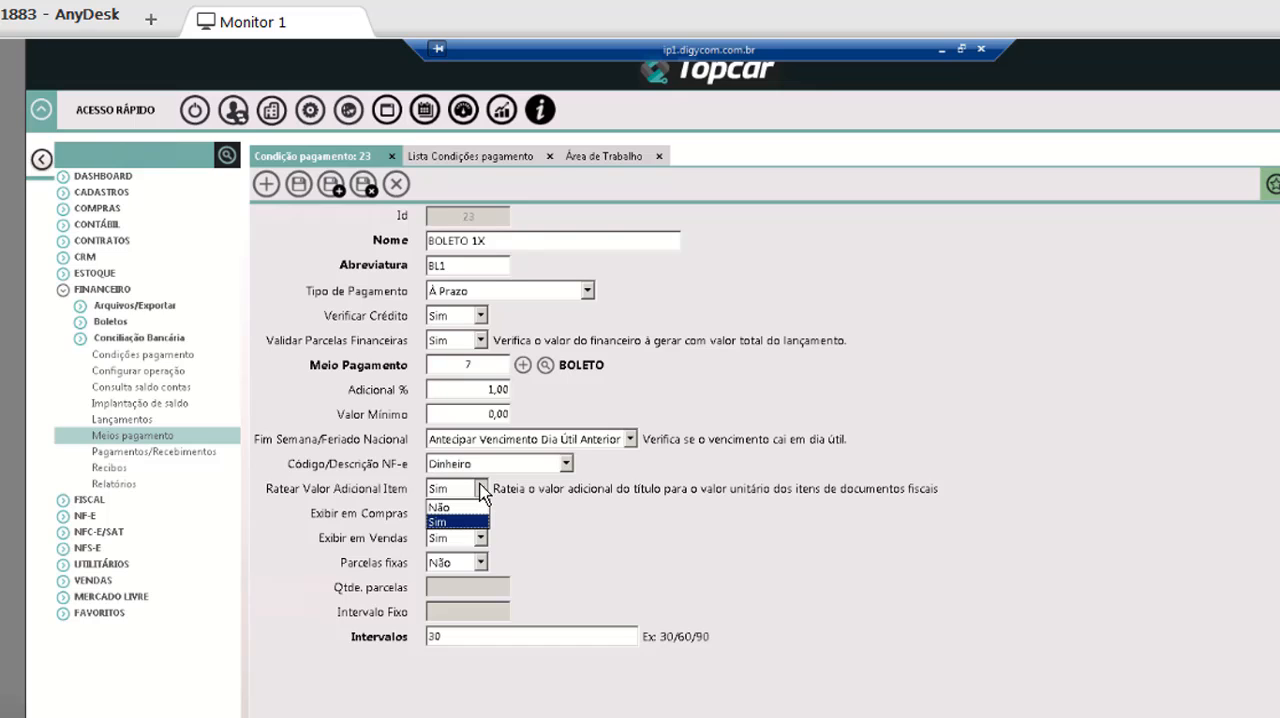
pyautogui.click(455, 508)
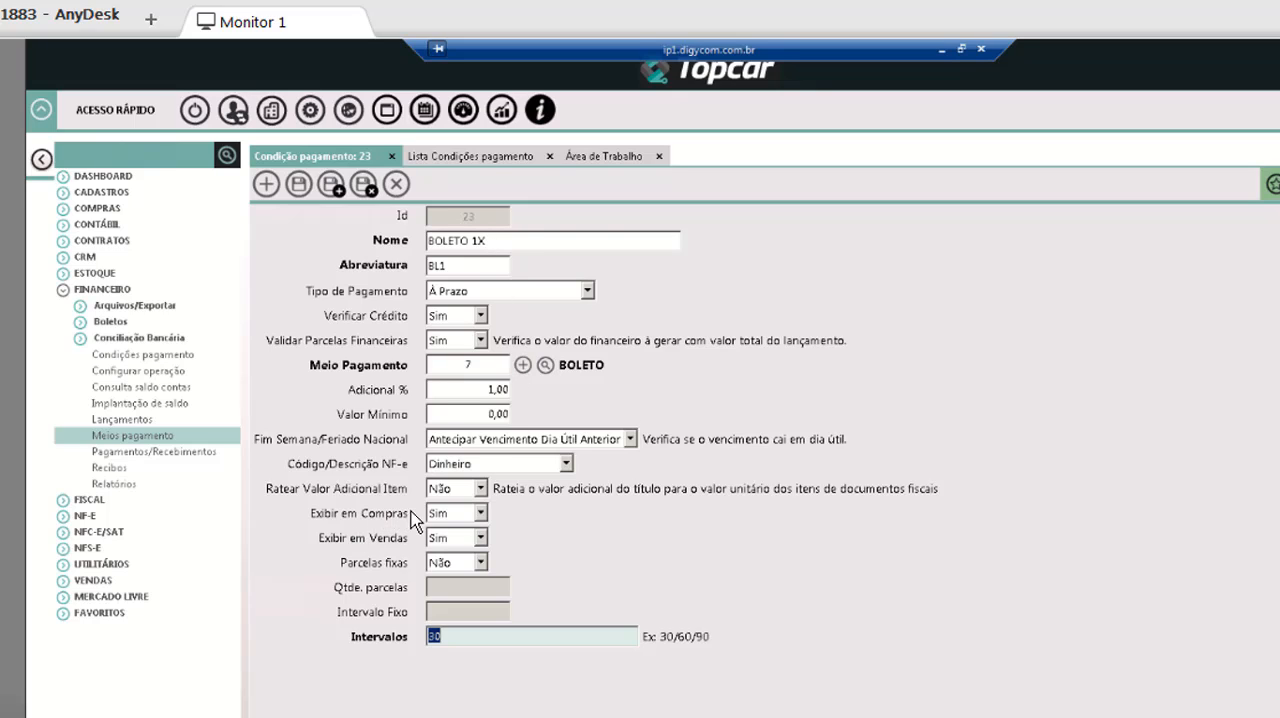
# Examine the Exibir em Compras and Exibir em Vendas options of the BOLETO 1X payment condition.
pyautogui.click(484, 515)
pyautogui.click(483, 514)
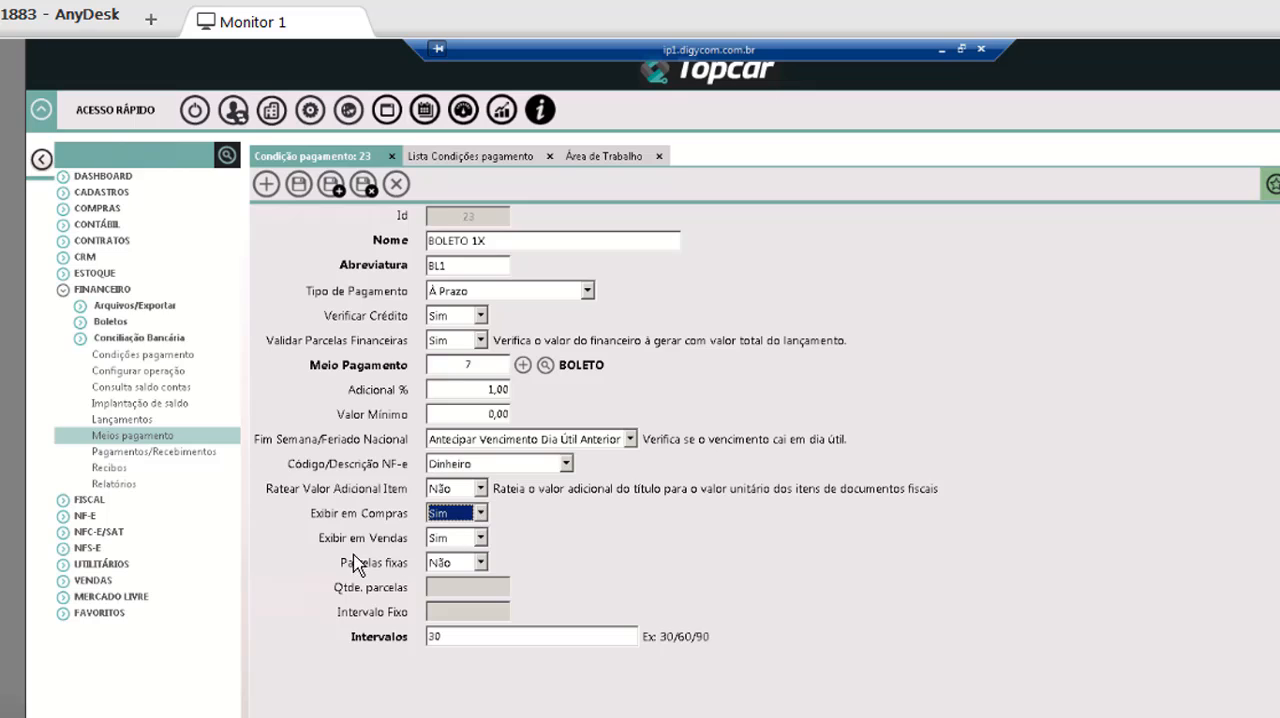
pyautogui.click(481, 538)
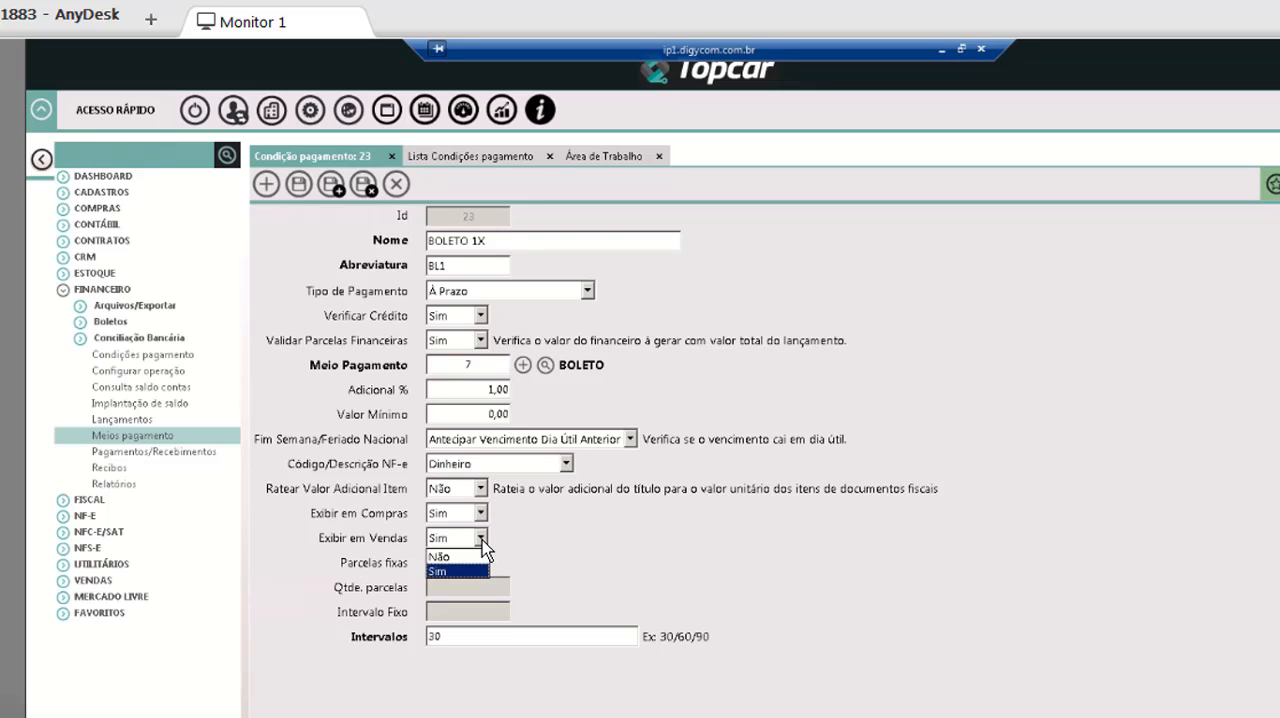
pyautogui.click(482, 540)
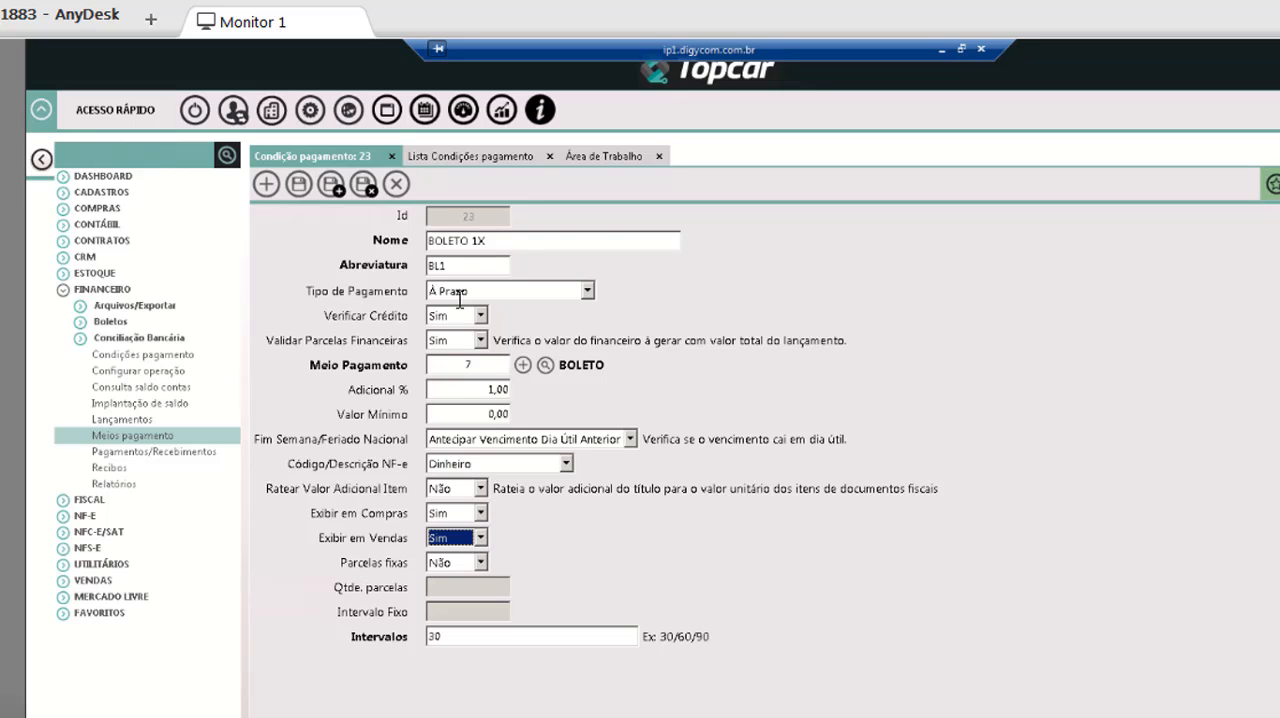
# Open the CARTEIRA (A RECEBER) payment condition from the list, set Exibir em Compras to Não, and close the record.
pyautogui.click(462, 144)
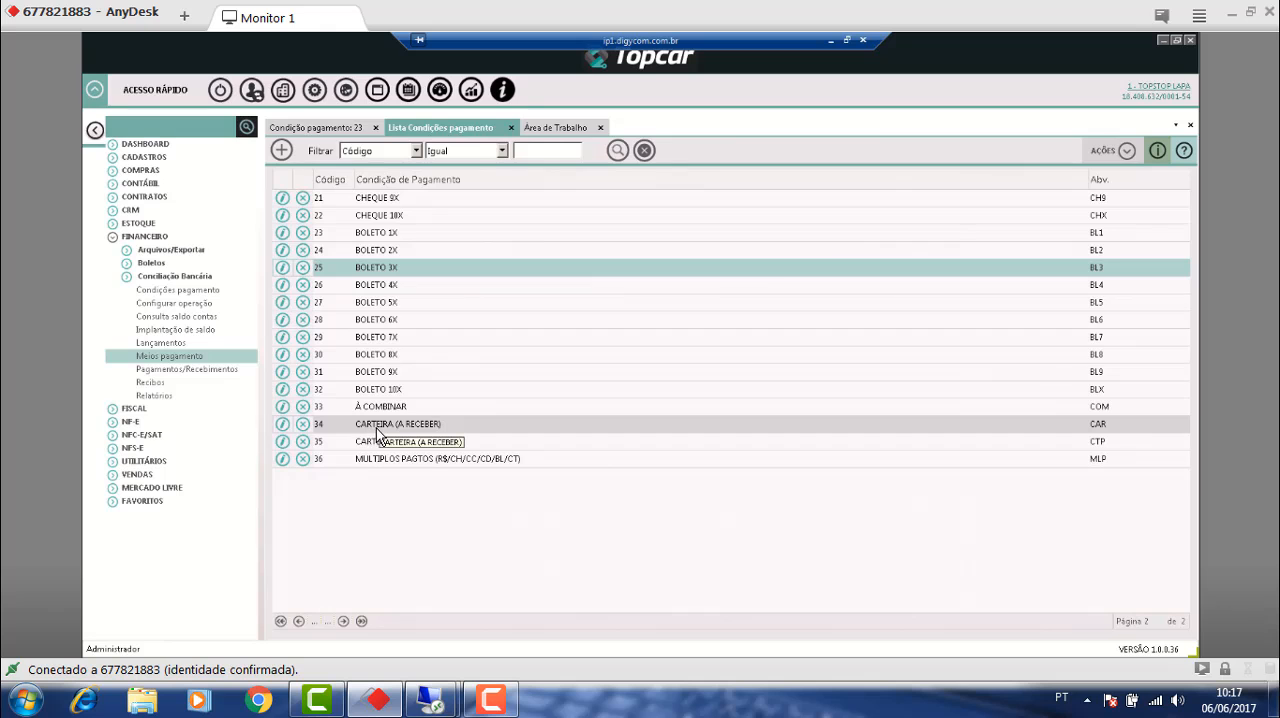
pyautogui.click(282, 424)
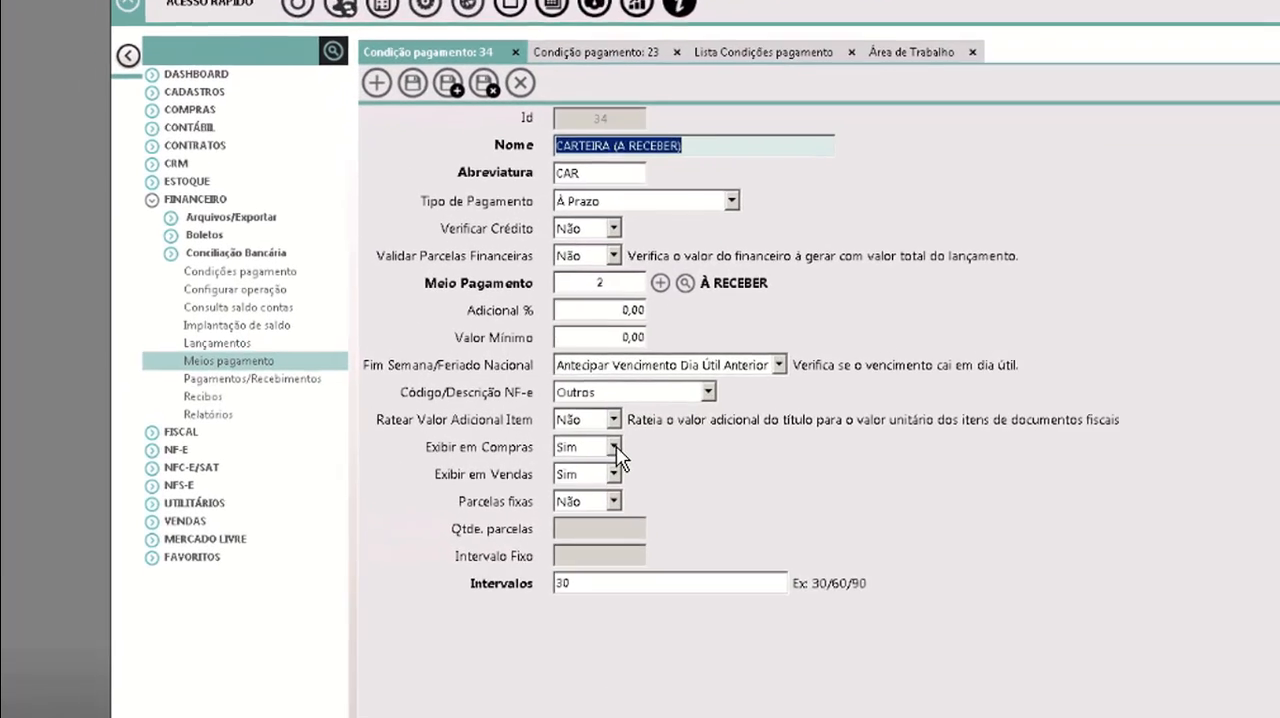
pyautogui.click(614, 447)
pyautogui.click(596, 468)
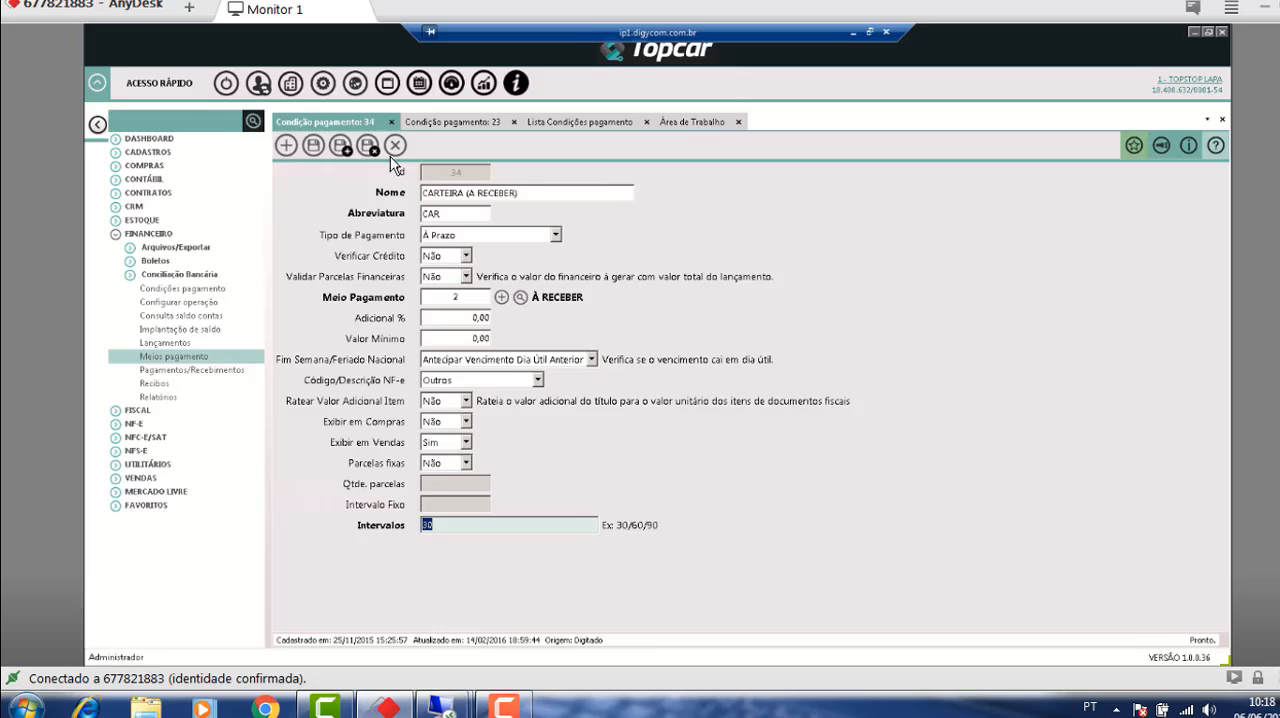
pyautogui.click(570, 58)
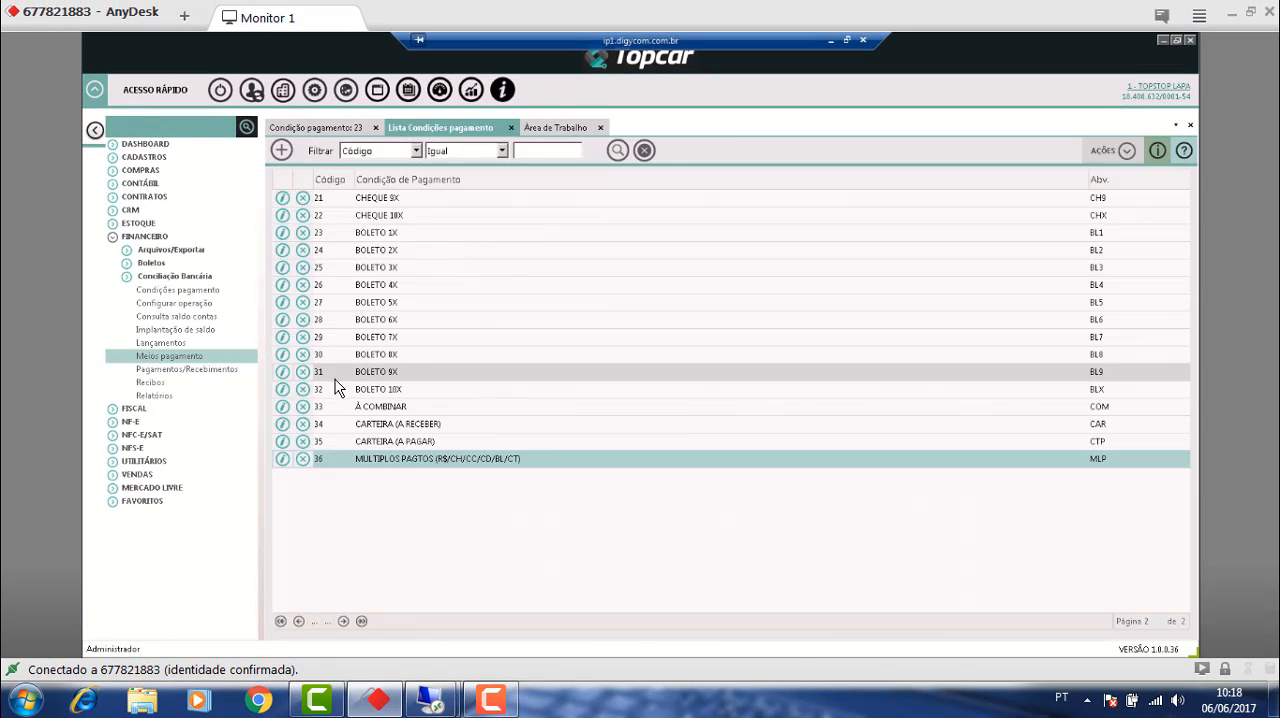
# Open the BOLETO 10X payment condition, set Exibir em Vendas to Não, and return it to Sim.
pyautogui.click(283, 390)
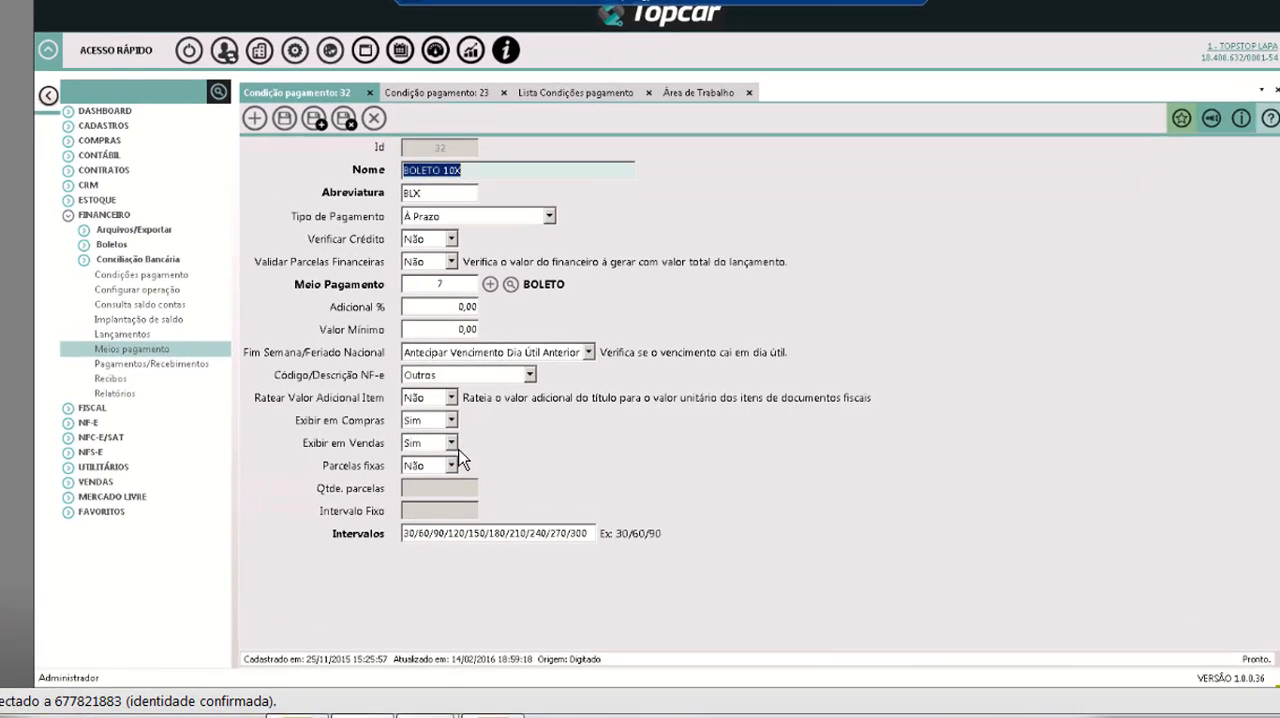
pyautogui.click(454, 441)
pyautogui.click(427, 468)
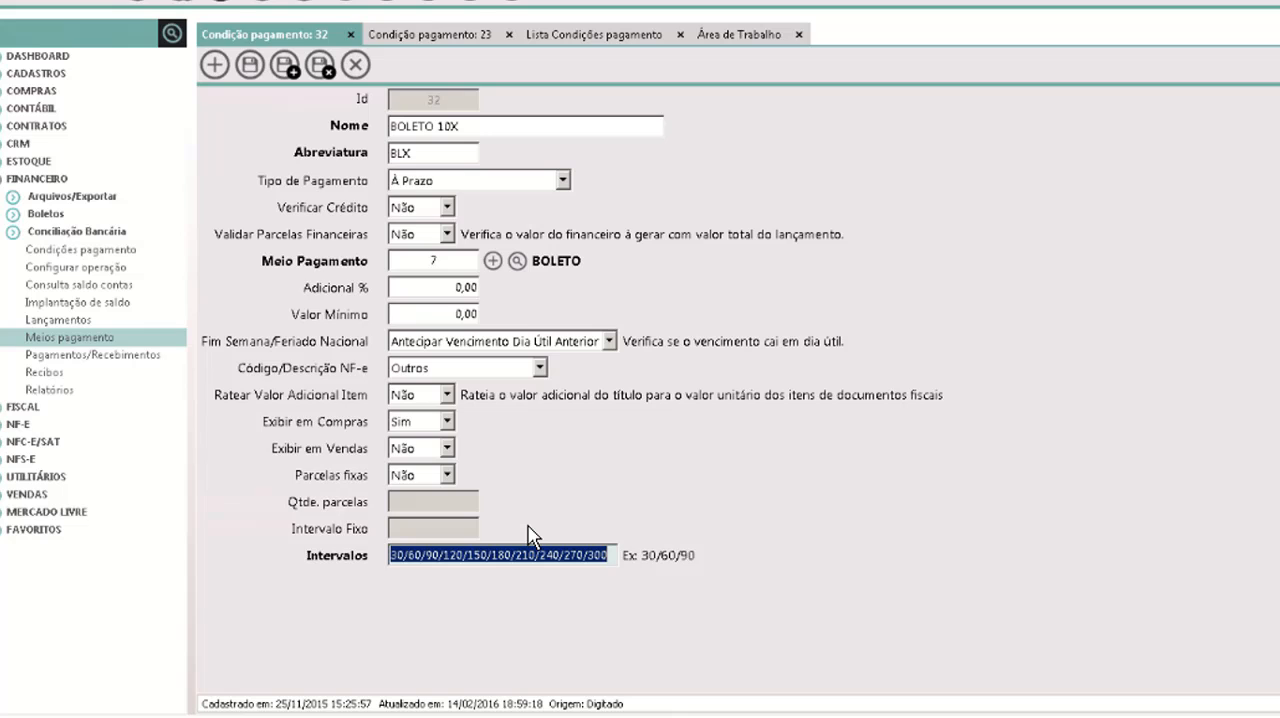
pyautogui.click(448, 450)
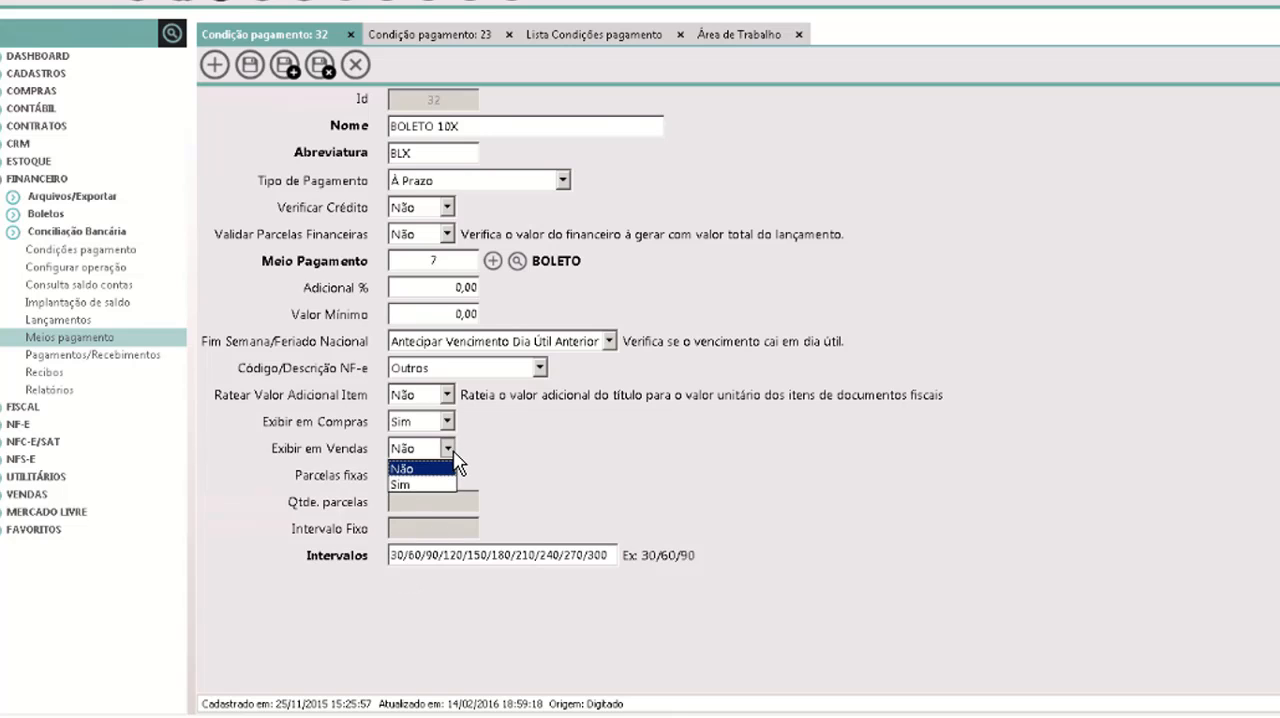
pyautogui.click(433, 480)
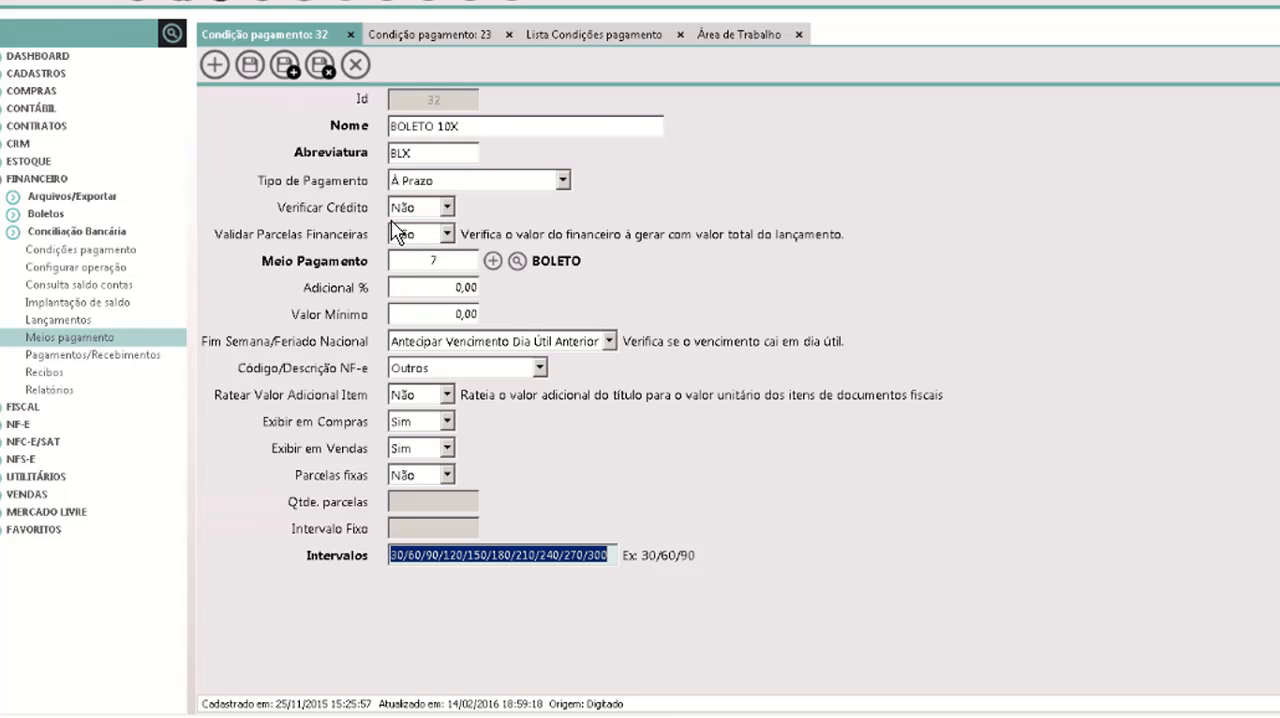
# Insert 0/ before the first interval in the Intervalos of BOLETO 10X, and save and close the record.
pyautogui.click(402, 562)
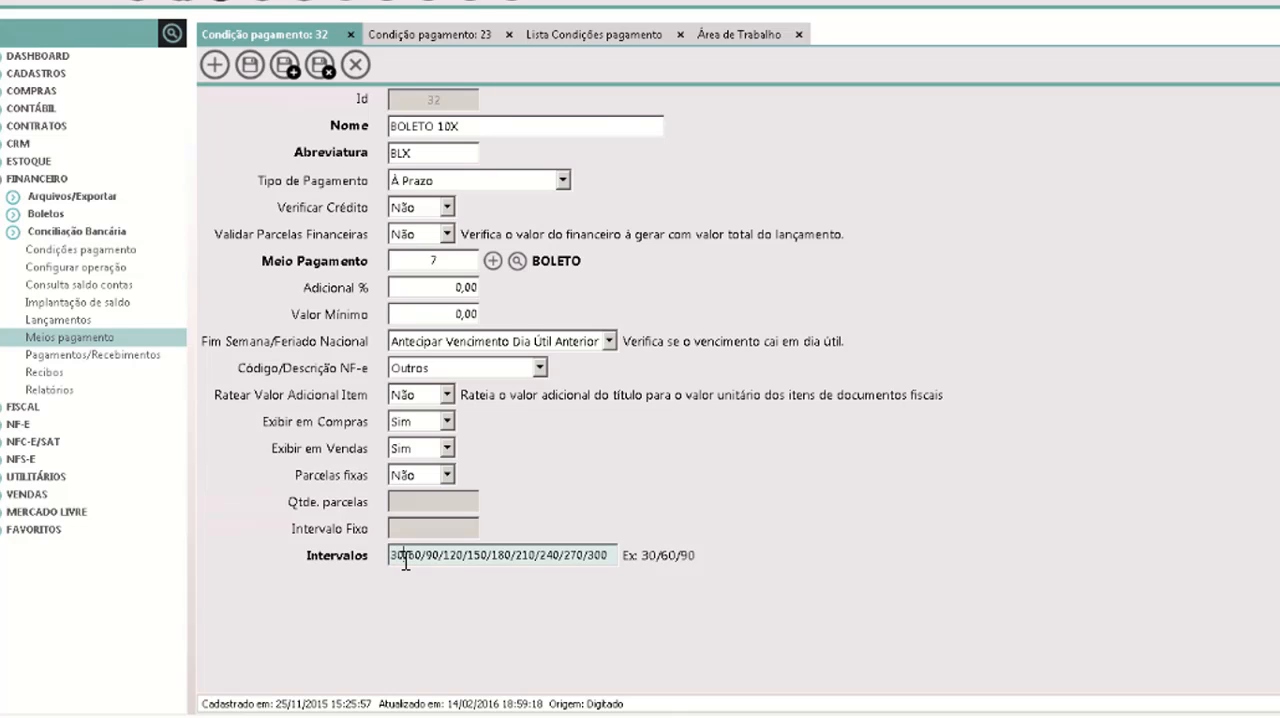
pyautogui.click(415, 552)
pyautogui.click(442, 560)
pyautogui.click(454, 560)
pyautogui.moveTo(470, 556); pyautogui.dragTo(476, 555)
pyautogui.click(613, 555)
pyautogui.write('0/')
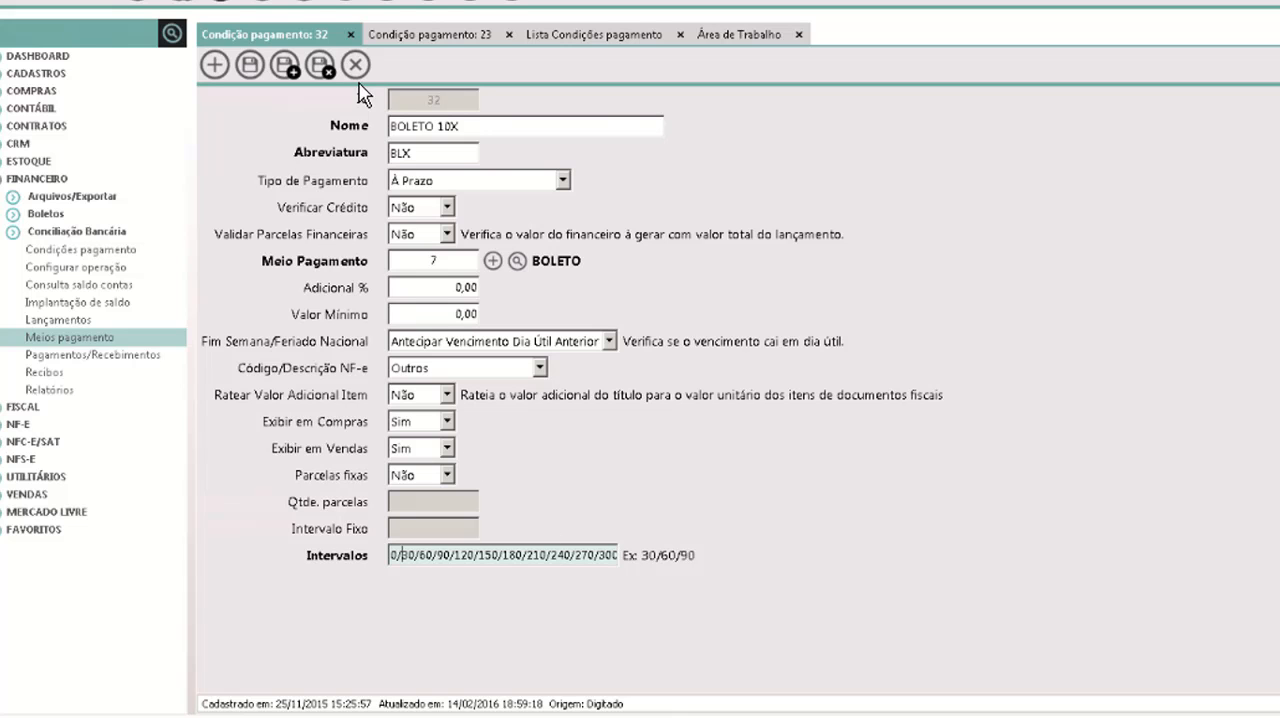
pyautogui.click(320, 64)
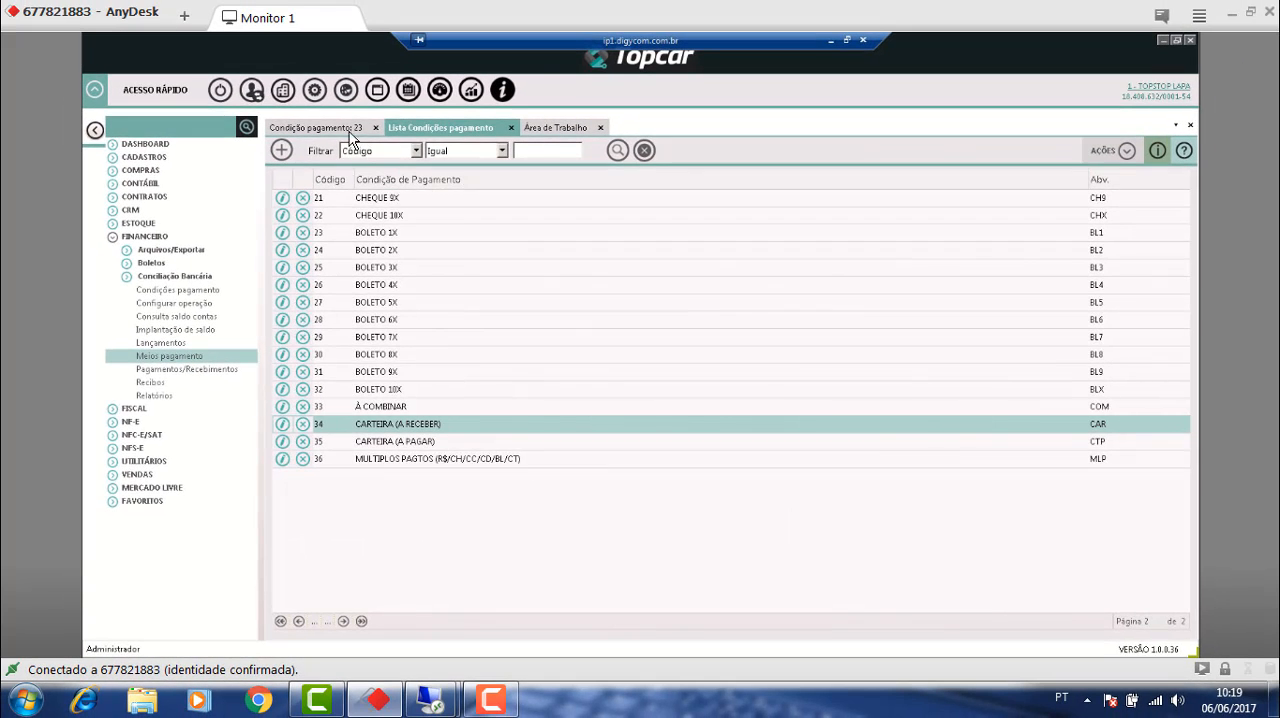
# Close the BOLETO 1X record and the list of payment conditions.
pyautogui.click(349, 131)
pyautogui.click(377, 129)
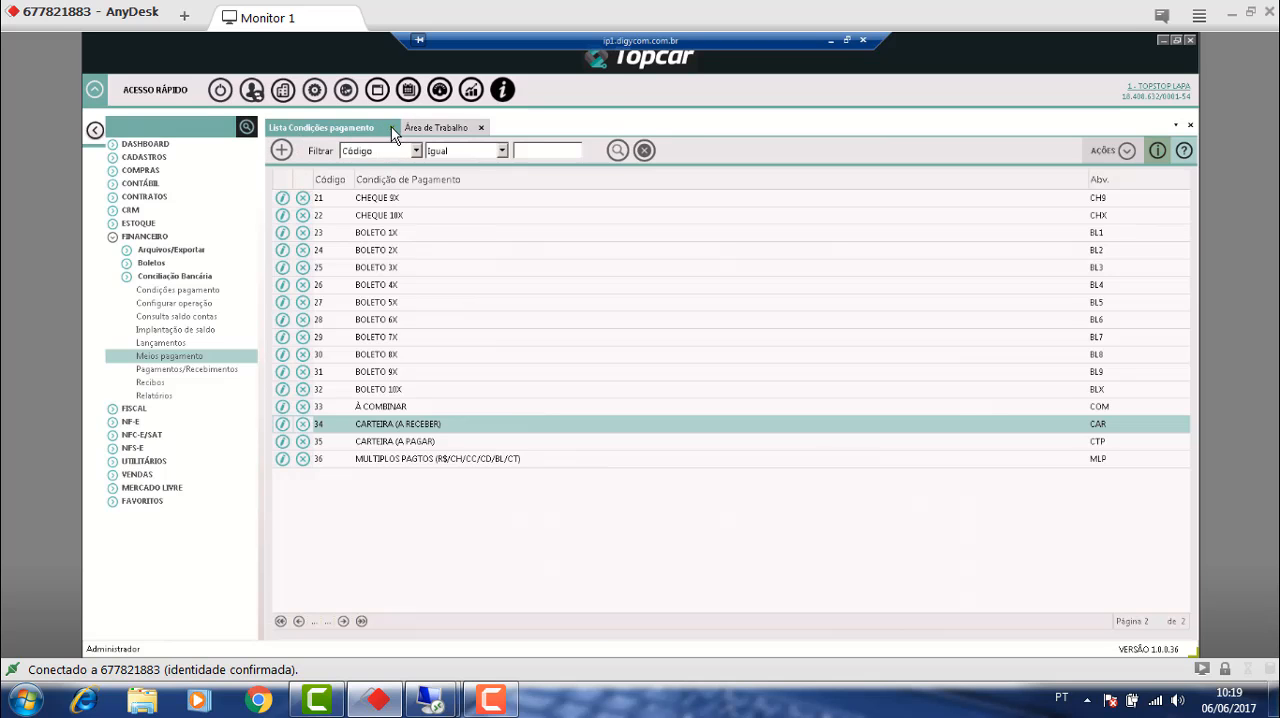
pyautogui.click(391, 127)
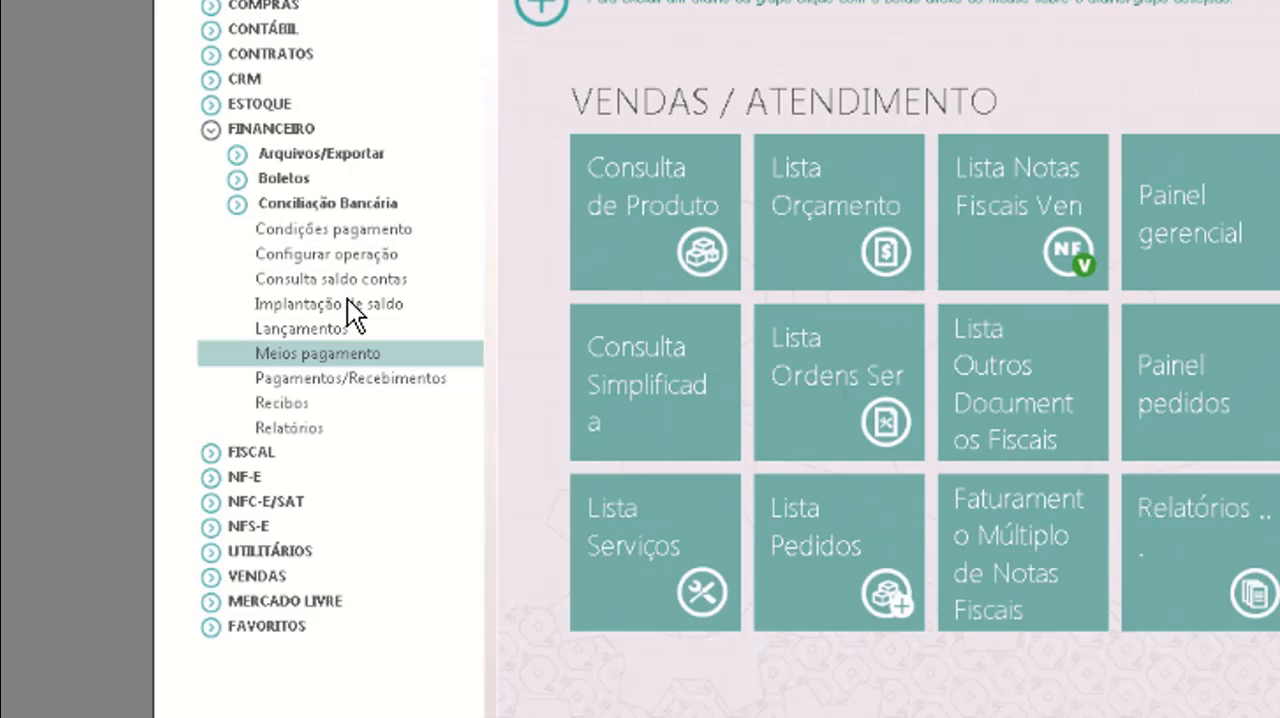